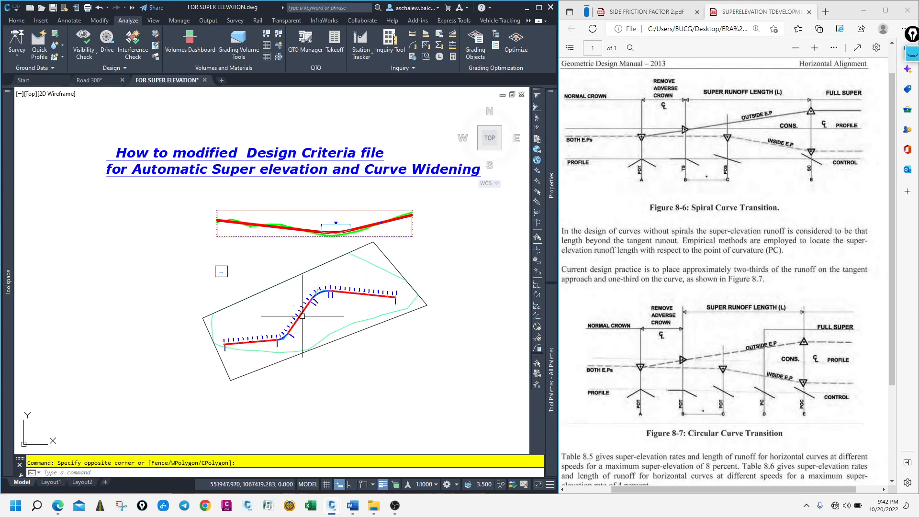
Open the Design Criteria Editor for the road alignment and start browsing for a design criteria file.
scroll(302, 316, up, 2)
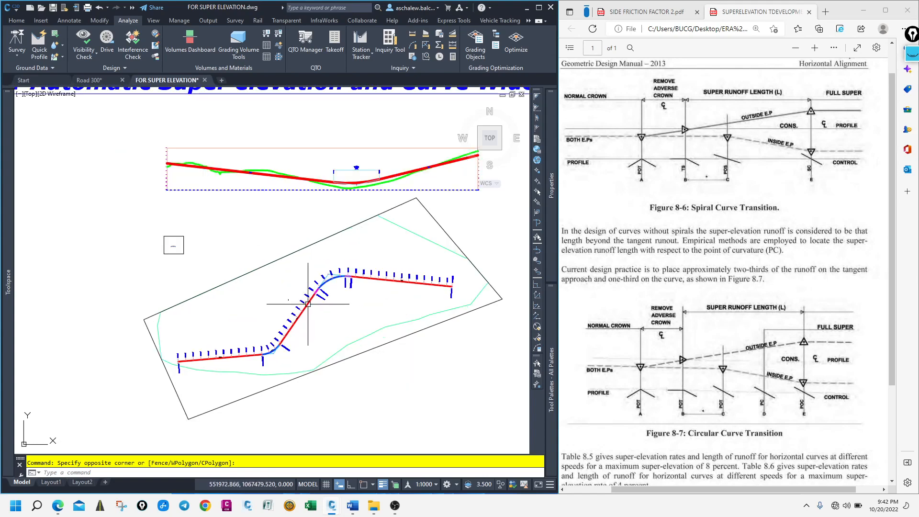
click(310, 302)
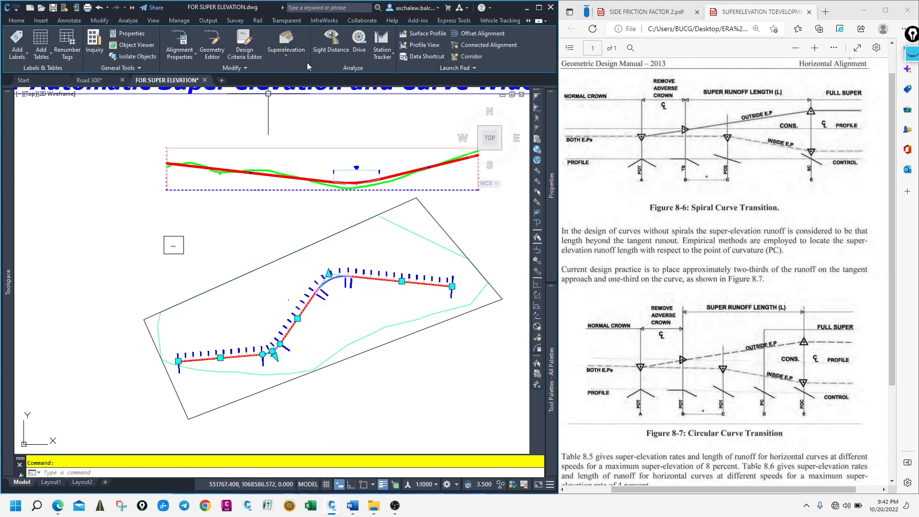
click(247, 61)
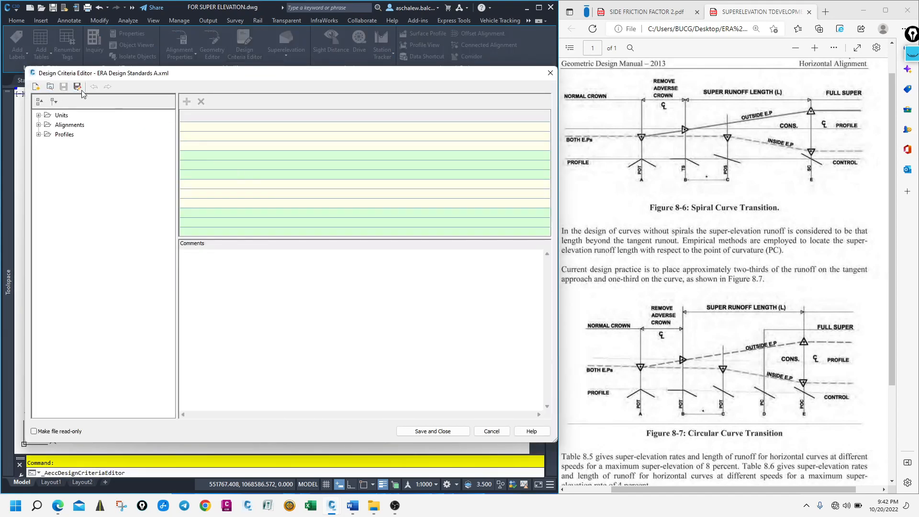
click(50, 88)
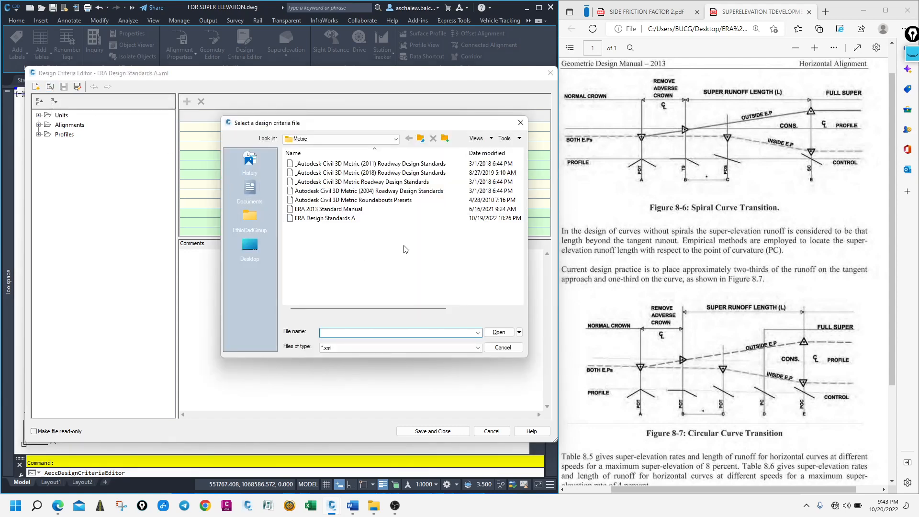
Mark the five Autodesk Civil 3D criteria files and the two ERA files with on-screen rectangles, and clear the markings.
click(911, 56)
mouse_move(912, 97)
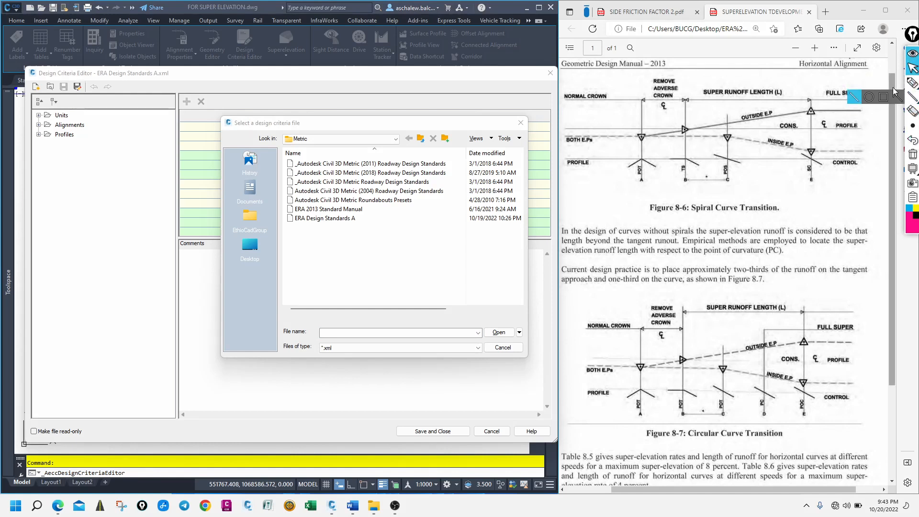
click(884, 98)
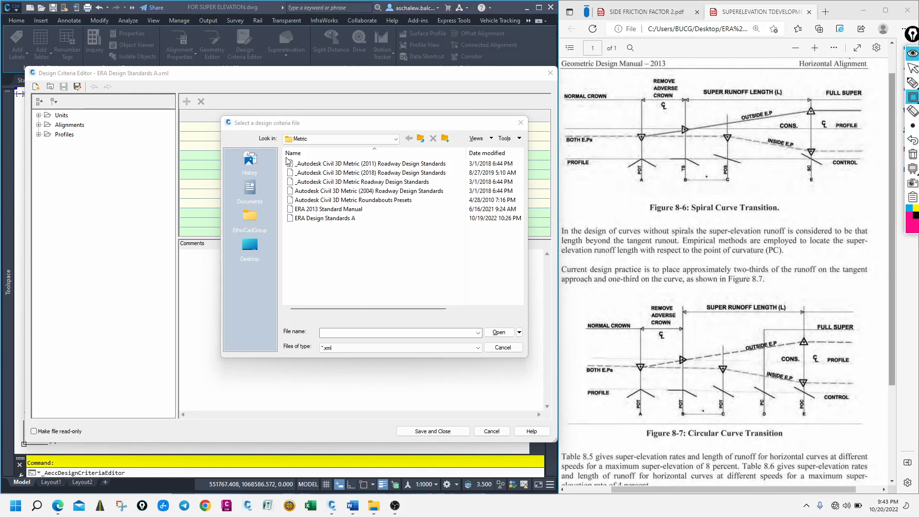
mouse_move(284, 155)
mouse_down()
mouse_move(395, 218)
mouse_move(446, 214)
mouse_move(448, 205)
mouse_up()
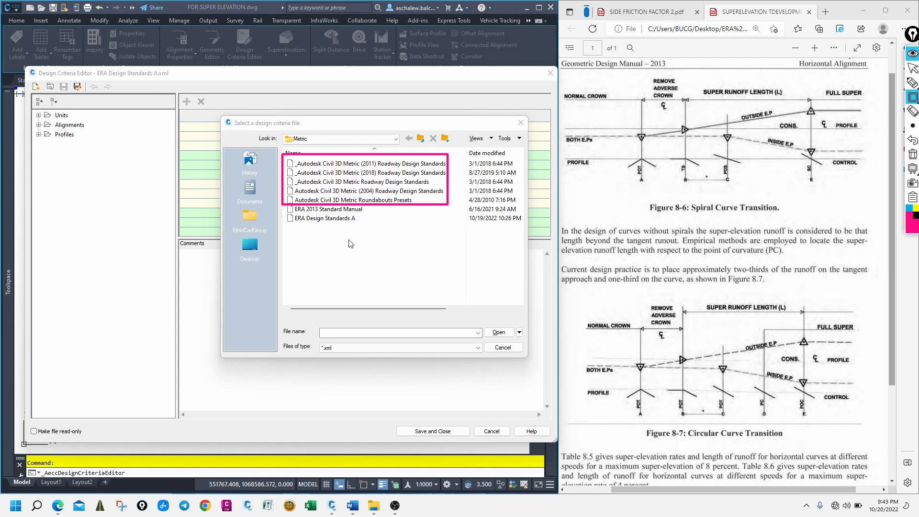
mouse_move(279, 205)
mouse_down()
mouse_move(354, 239)
mouse_move(376, 234)
mouse_up()
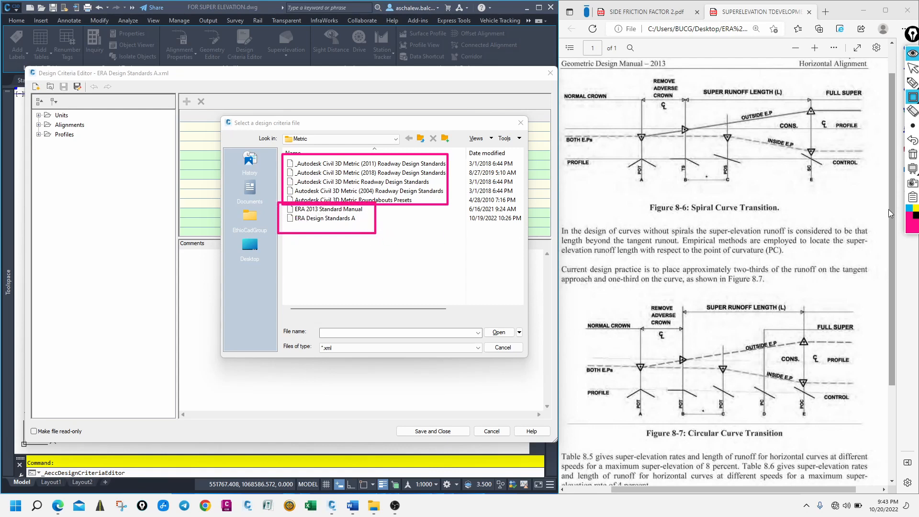
click(914, 154)
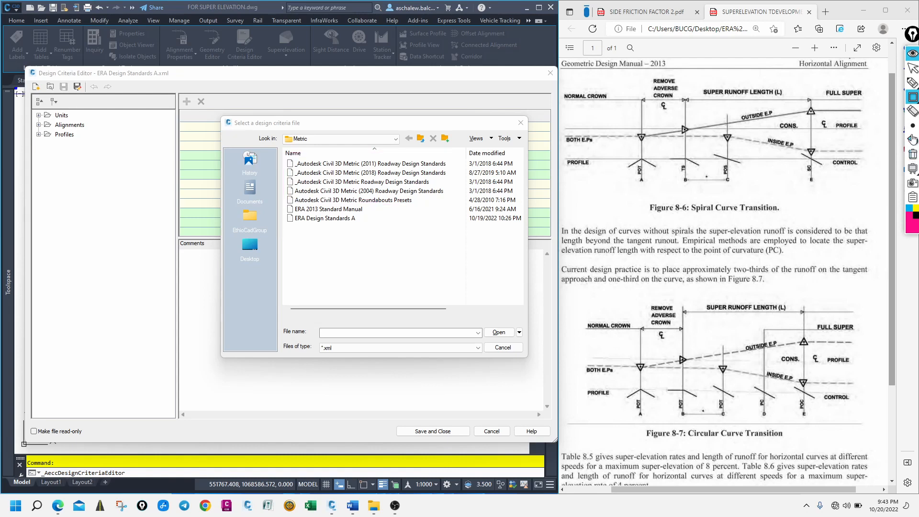
click(913, 69)
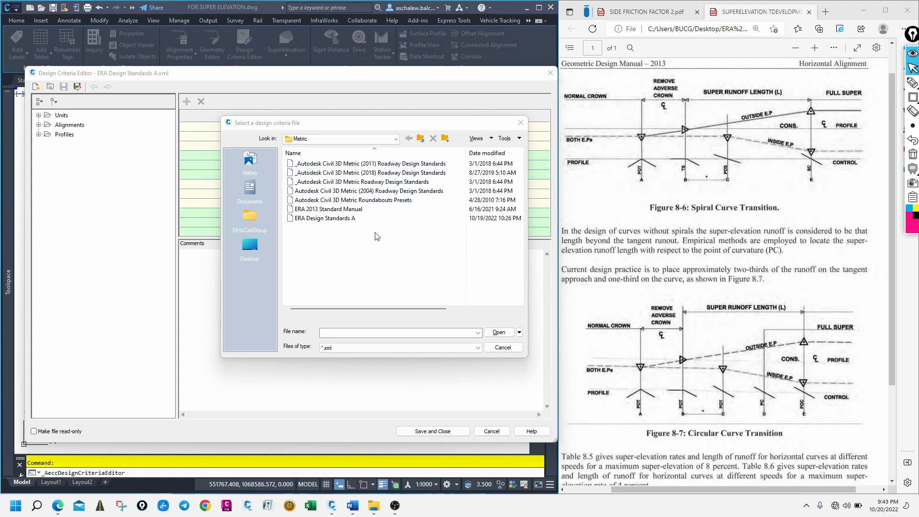
Duplicate the _Autodesk Civil 3D Metric Roadway Design Standards file within the Metric folder.
click(341, 139)
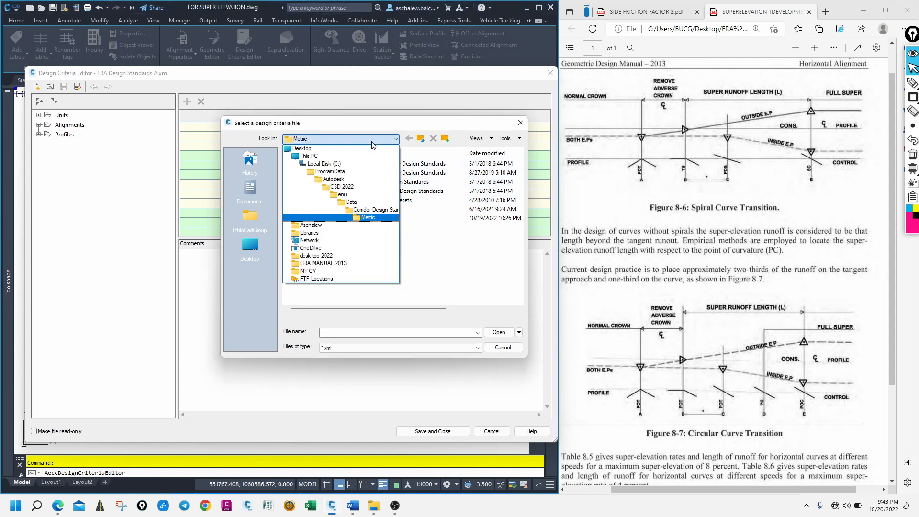
click(368, 218)
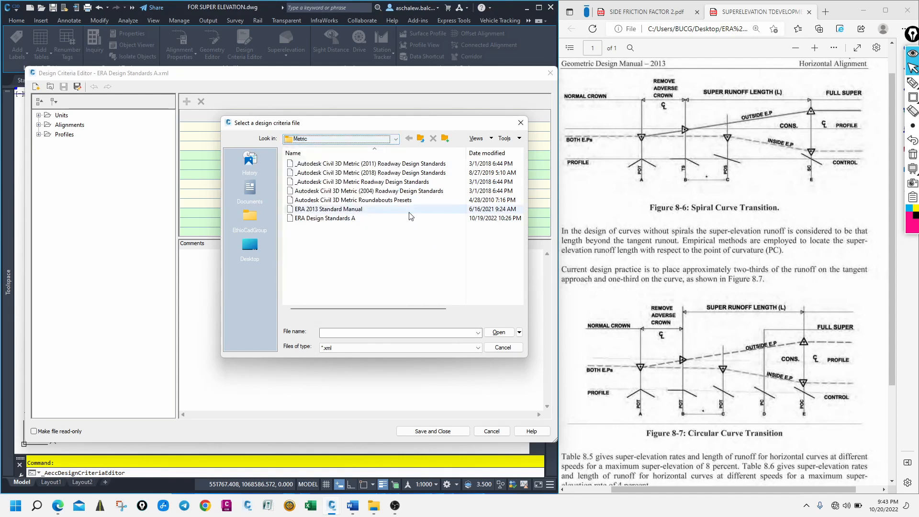
right_click(379, 186)
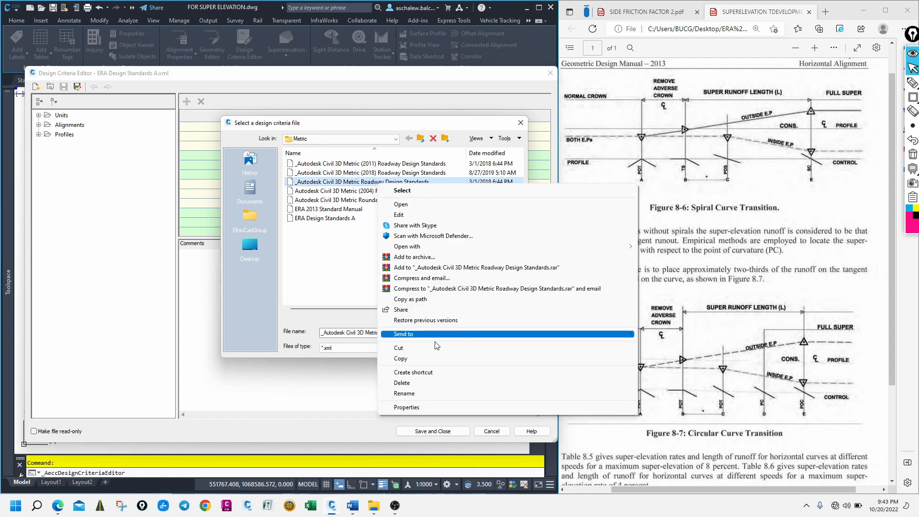
click(401, 359)
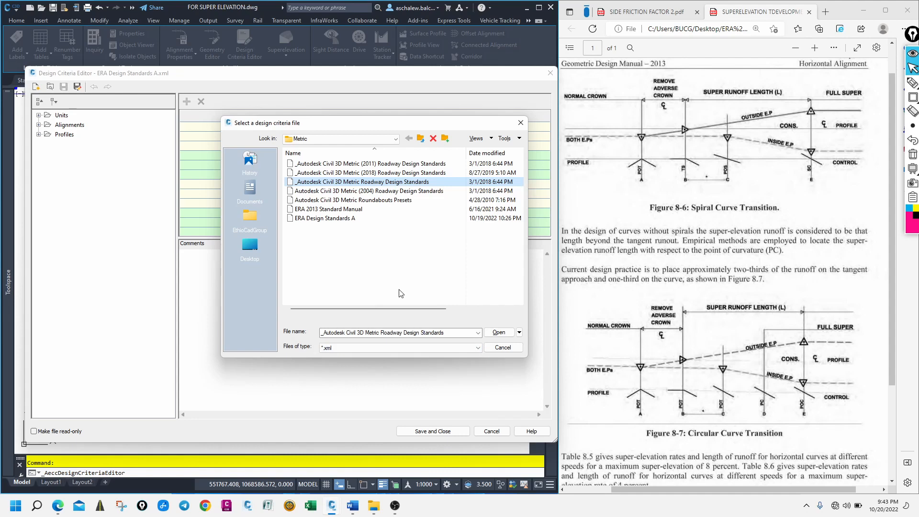
right_click(338, 248)
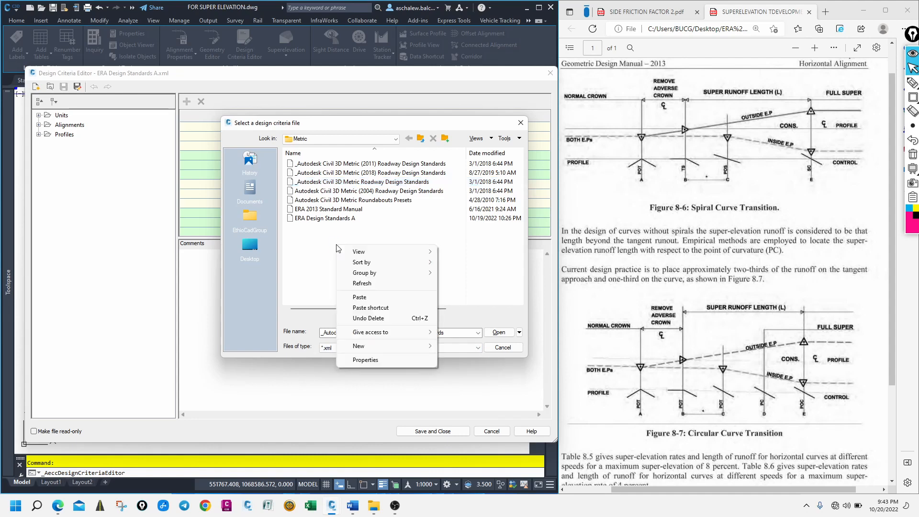
click(367, 297)
Rename the copied criteria file as ERA DESIGN 2013 and open it in the Design Criteria Editor.
click(356, 229)
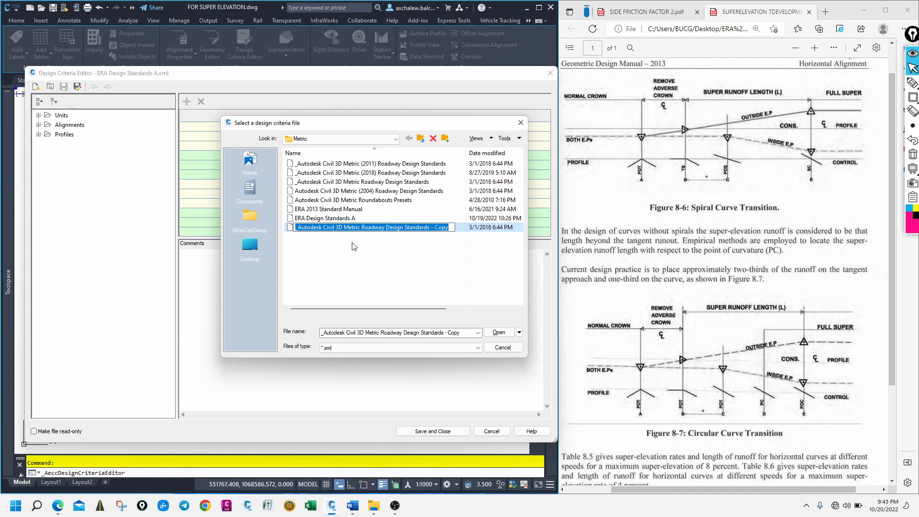
text(ERA )
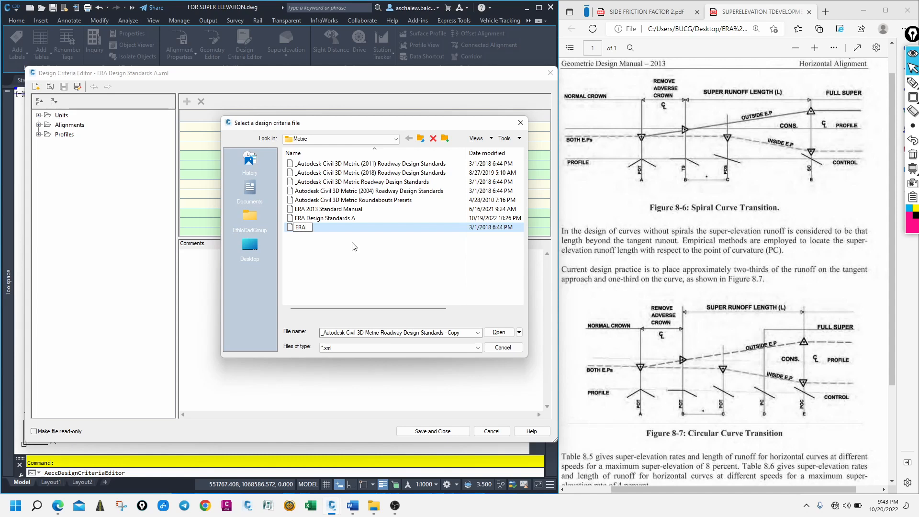
text(DESIGN 2013)
key(Return)
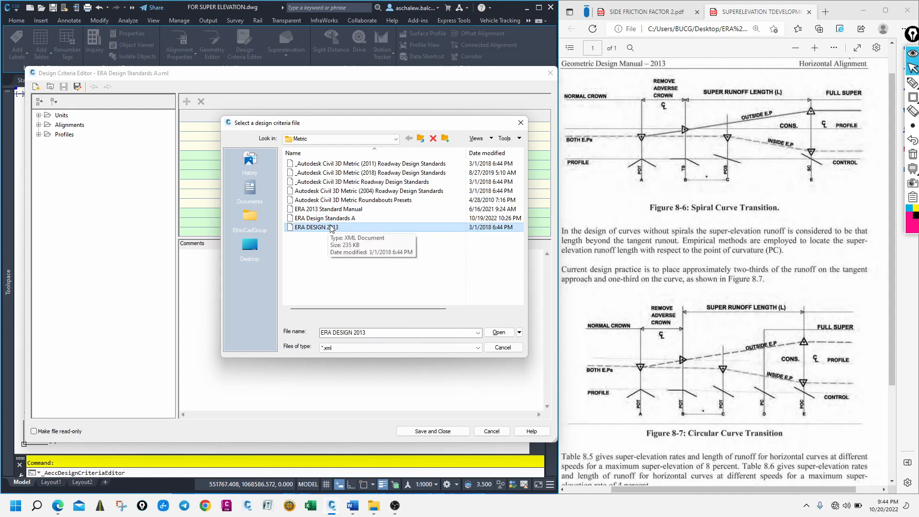
click(331, 228)
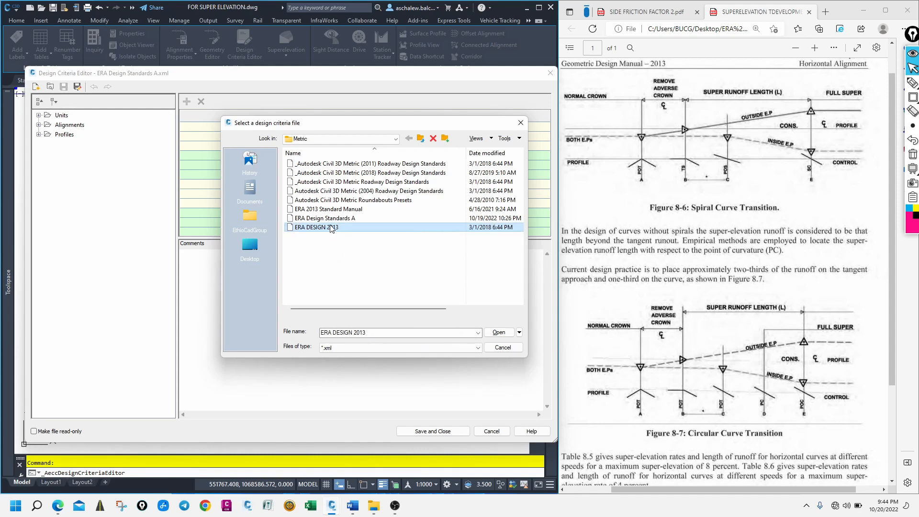
click(500, 331)
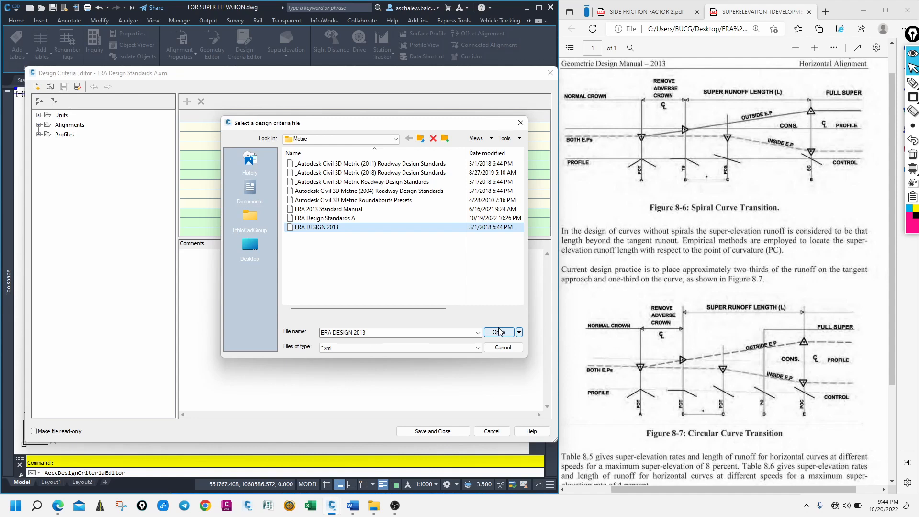
click(498, 331)
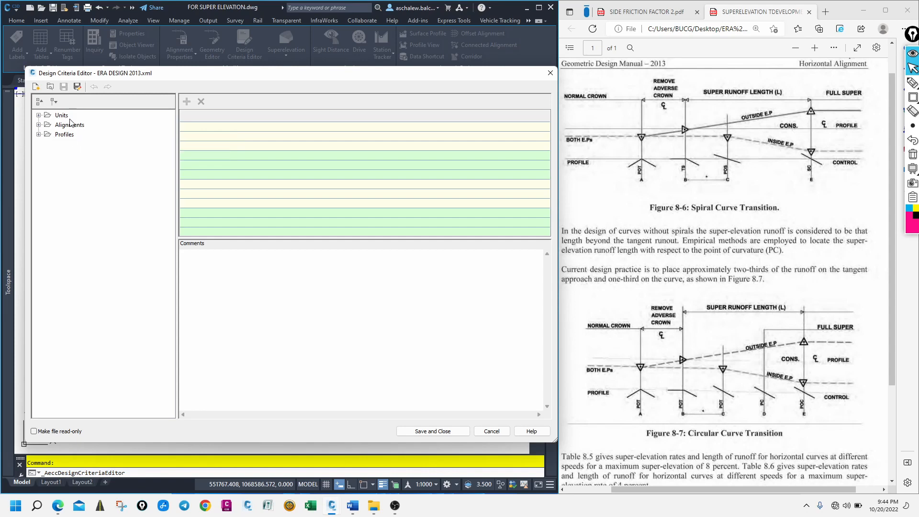
Expand the alignments' Minimum Radius Tables and switch to SIDE FRICTION FACTOR 2.pdf in the browser.
click(38, 125)
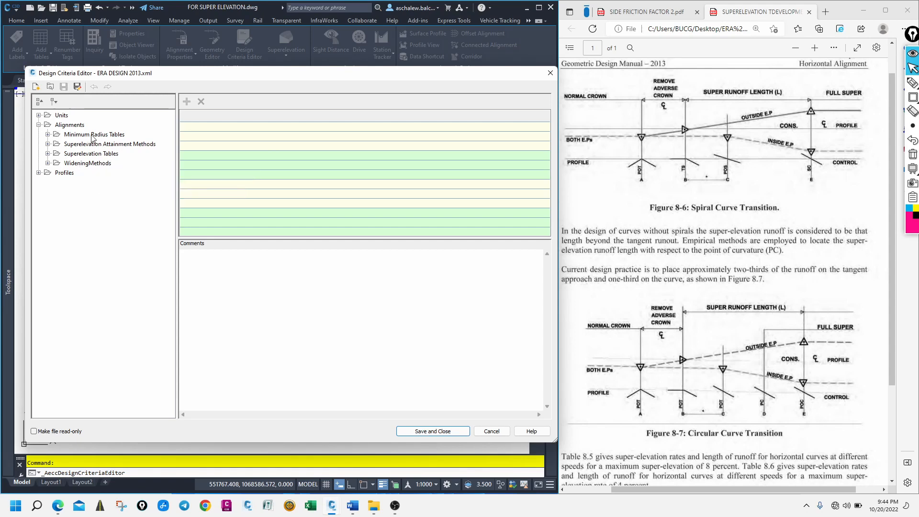
click(48, 135)
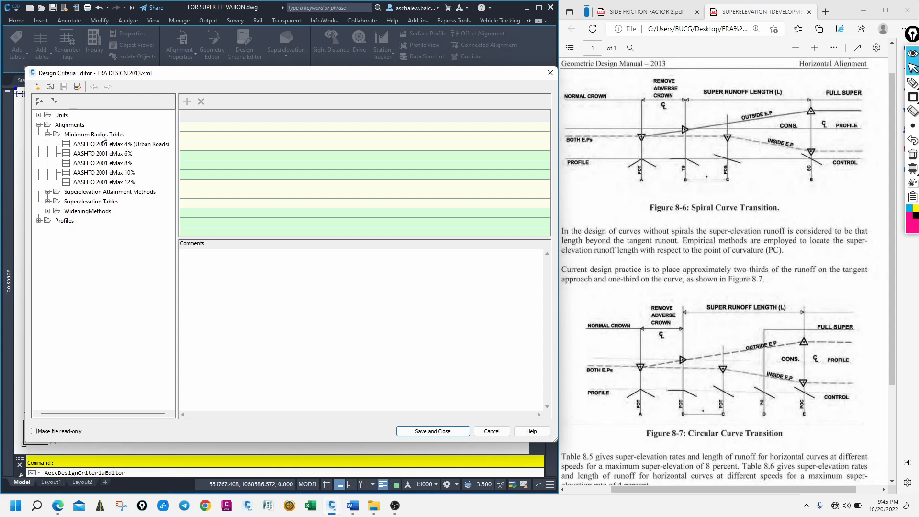
click(647, 270)
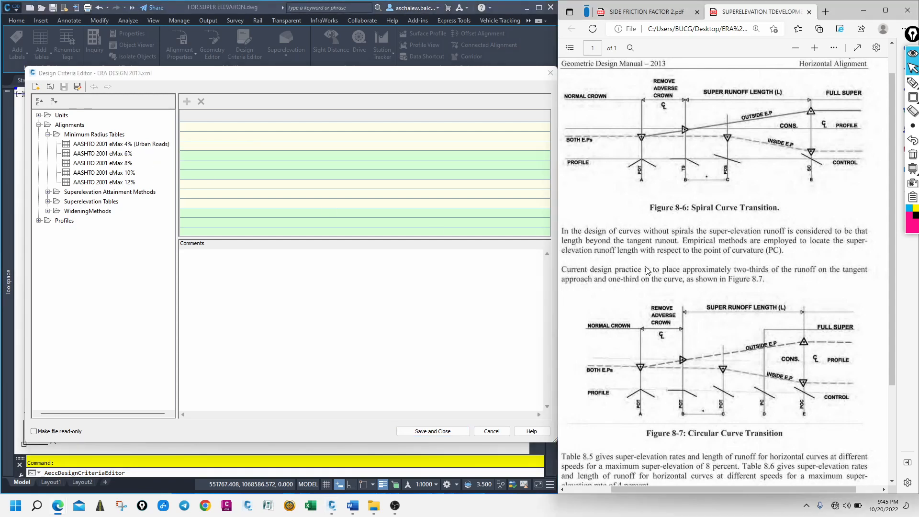
click(657, 14)
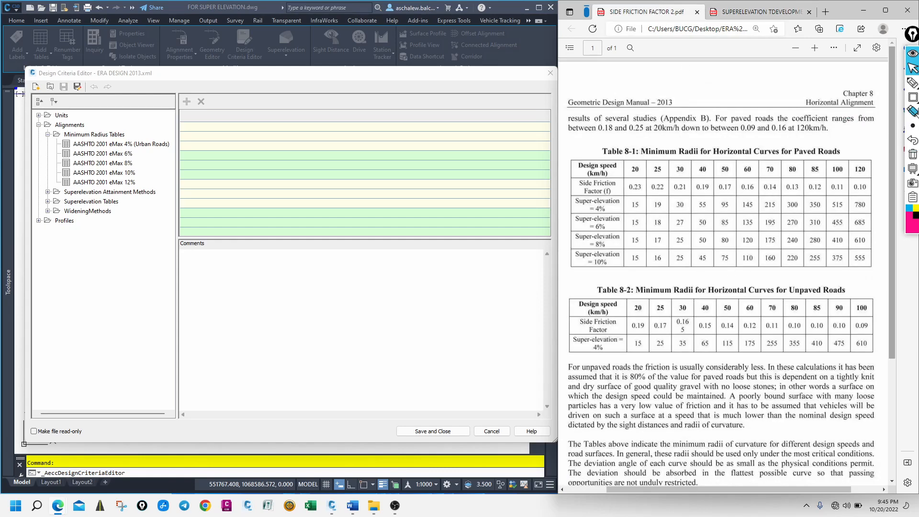
Mark the design speed row, the row-label column and the 8% super-elevation row of Table 8-1 with on-screen rectangles.
mouse_move(912, 98)
click(882, 97)
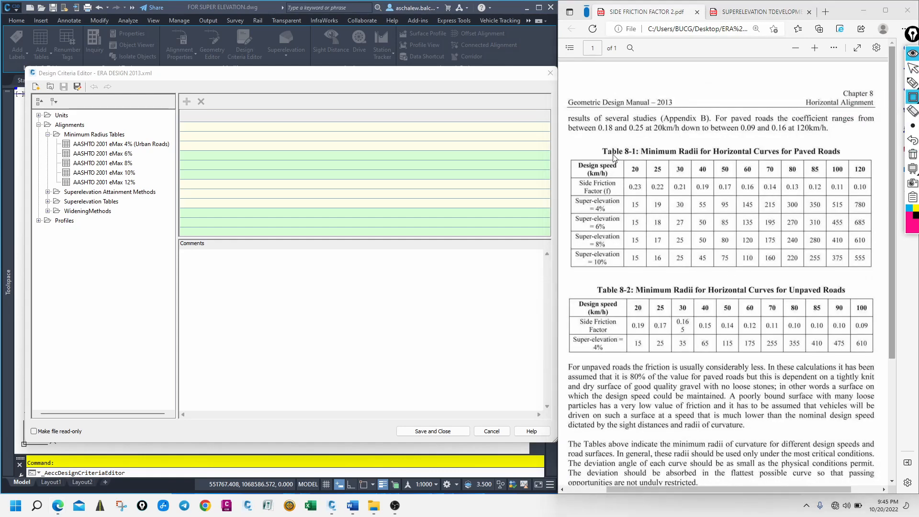
mouse_move(569, 148)
mouse_down()
mouse_move(624, 189)
mouse_move(875, 182)
mouse_up()
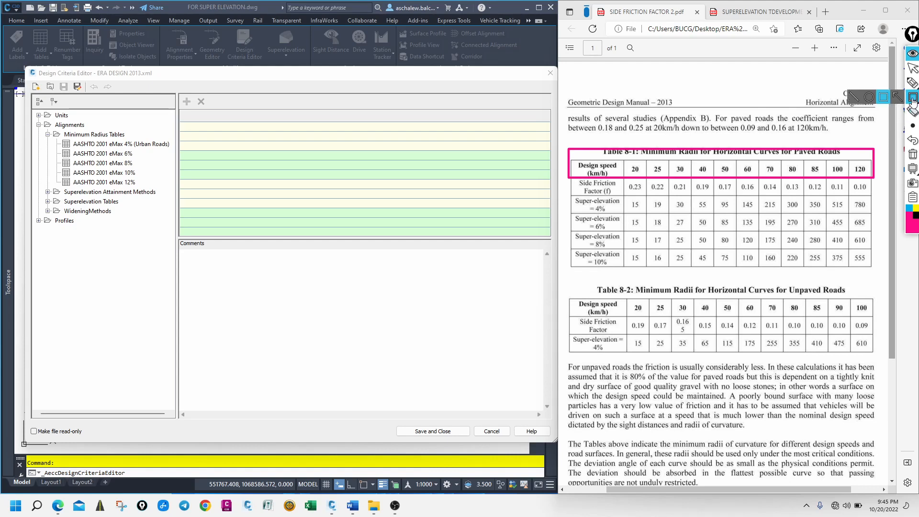
mouse_move(572, 142)
mouse_down()
mouse_move(599, 257)
mouse_move(633, 276)
mouse_move(627, 271)
mouse_up()
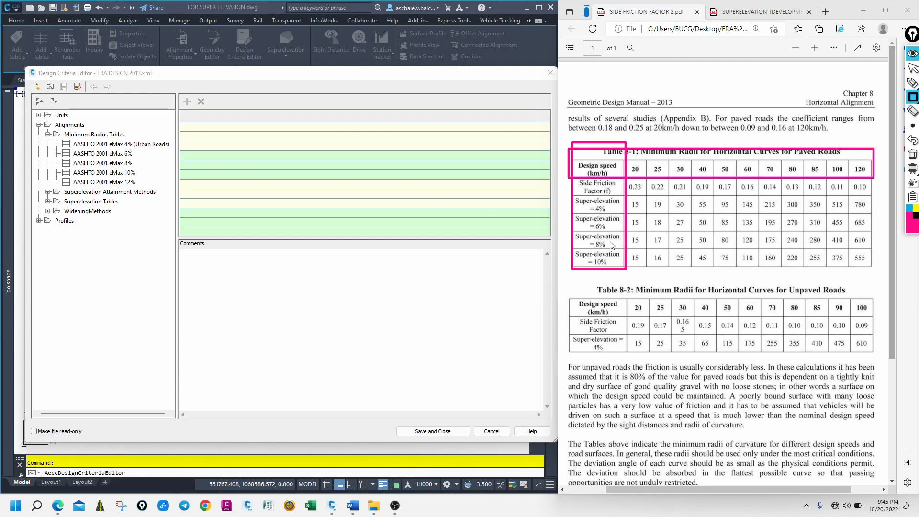
mouse_move(913, 99)
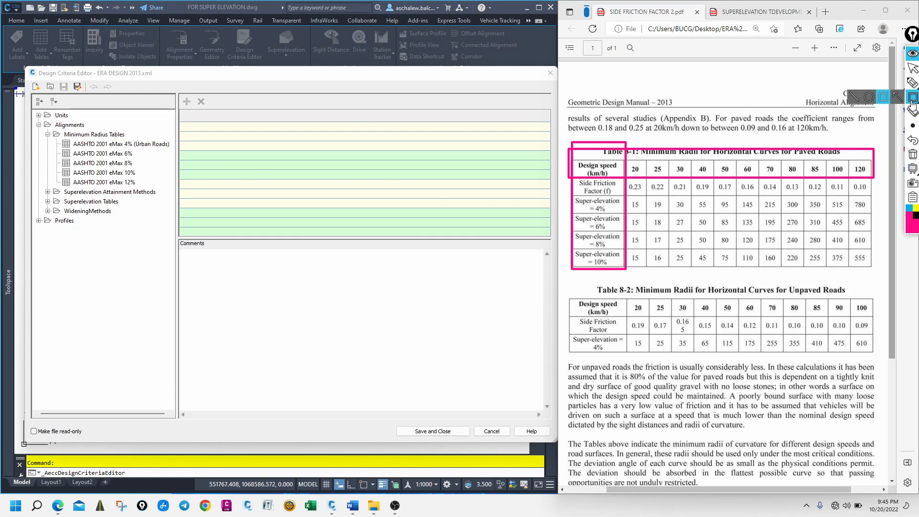
click(881, 99)
mouse_move(569, 227)
mouse_down()
mouse_move(590, 252)
mouse_move(804, 268)
mouse_move(880, 249)
mouse_up()
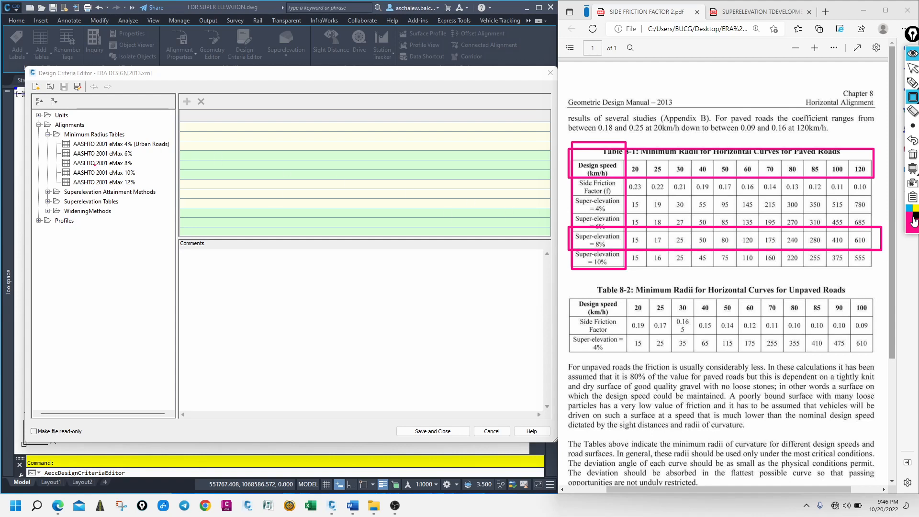
click(913, 69)
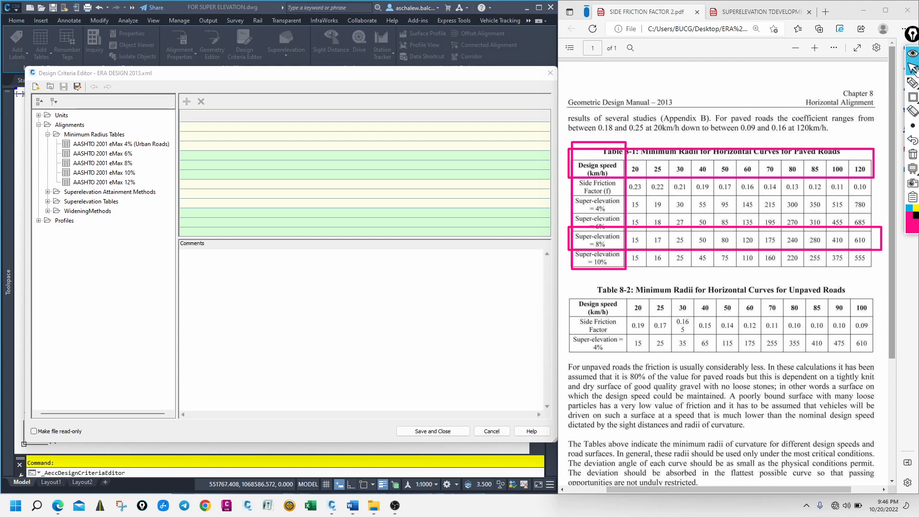
Insert a row for design speed 25 between 20 and 30 in the AASHTO 2001 eMax 8% minimum radius table and enlarge the table area.
click(78, 164)
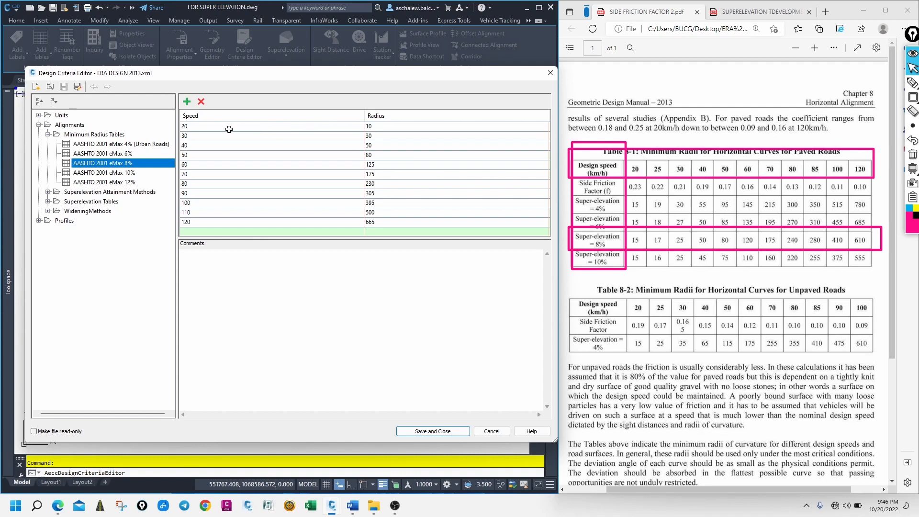
click(203, 137)
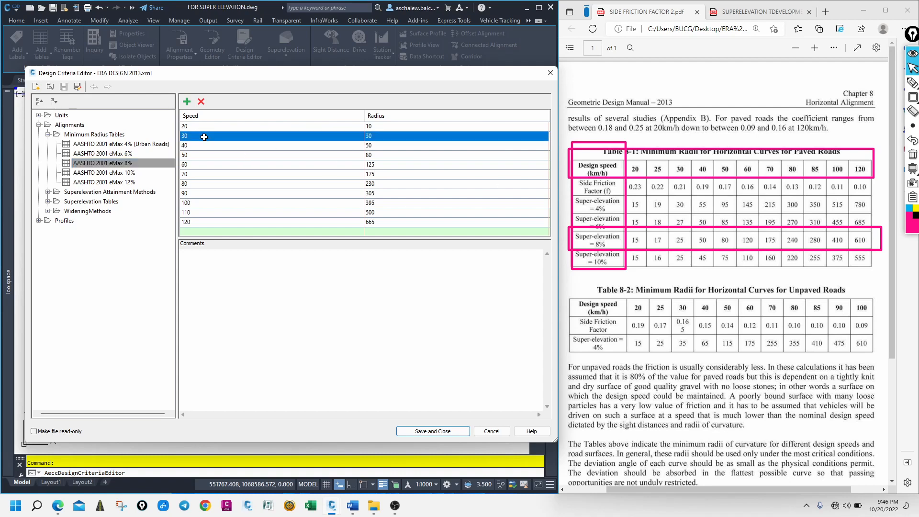
click(187, 101)
click(194, 136)
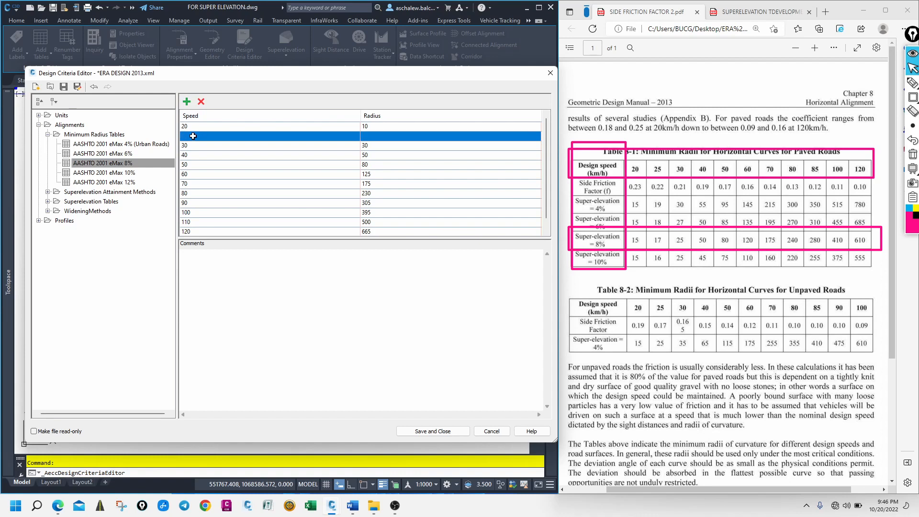
click(193, 136)
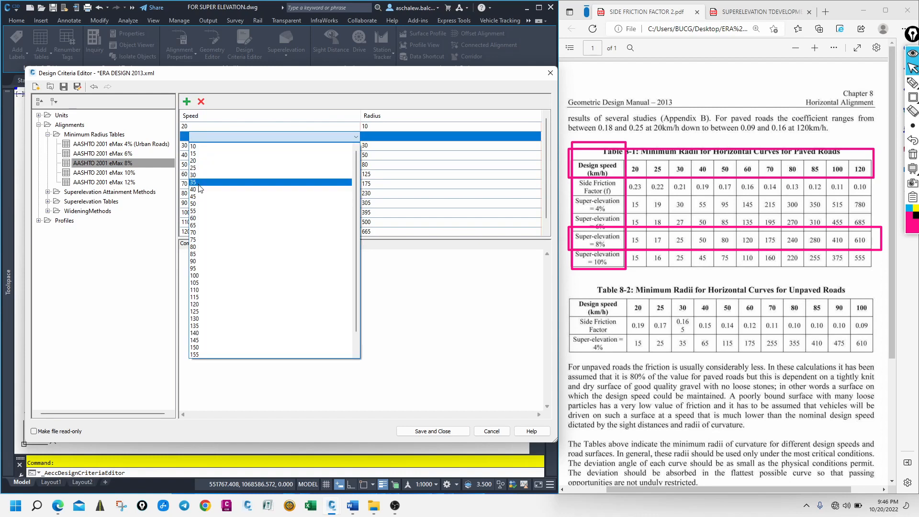
click(200, 168)
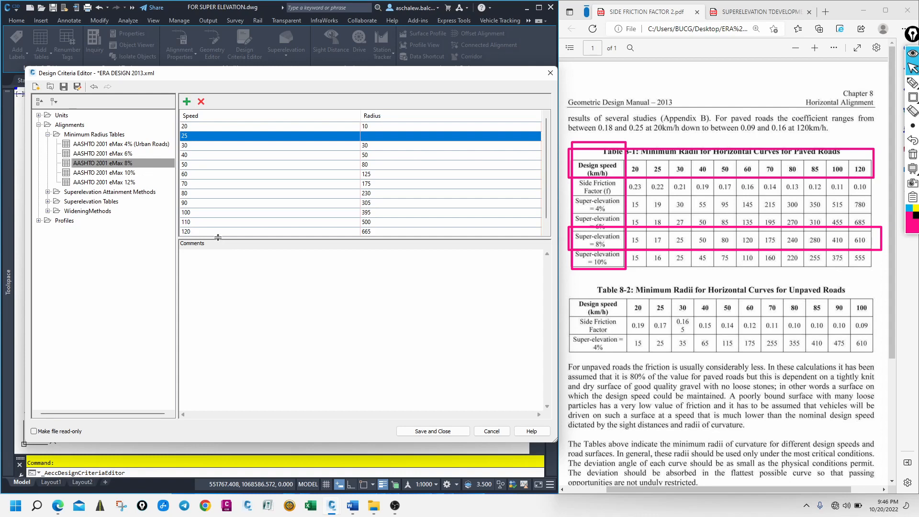
drag(218, 237, 218, 253)
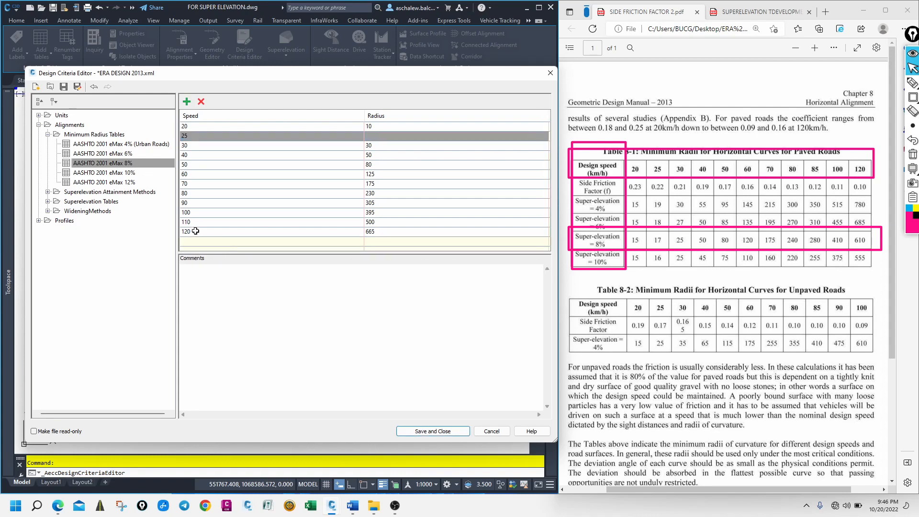
Set the AASHTO 2001 eMax 8% minimum radii to 15, 17 and 25 for speeds 20, 25 and 30.
click(381, 128)
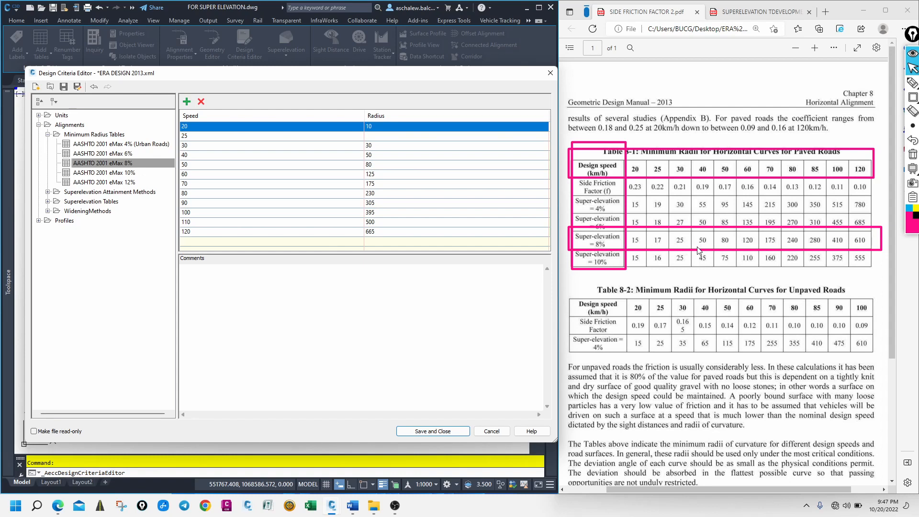
click(376, 127)
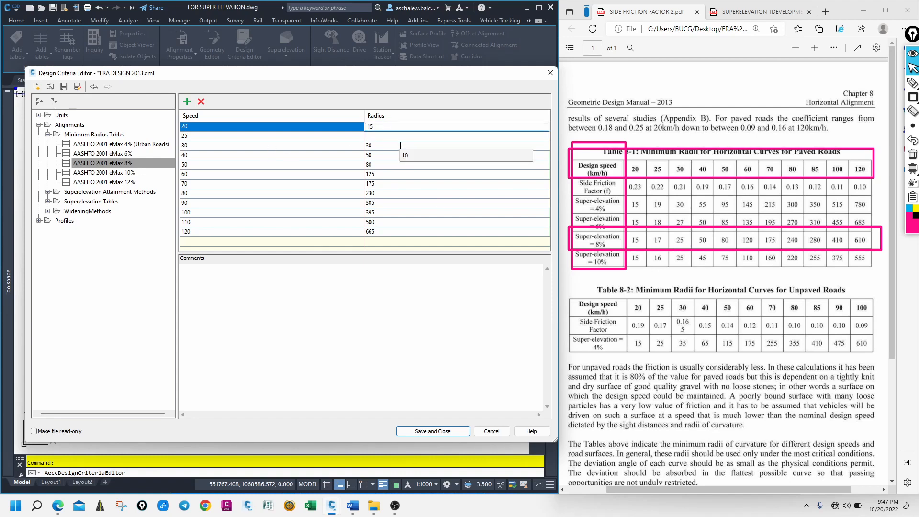
text(15)
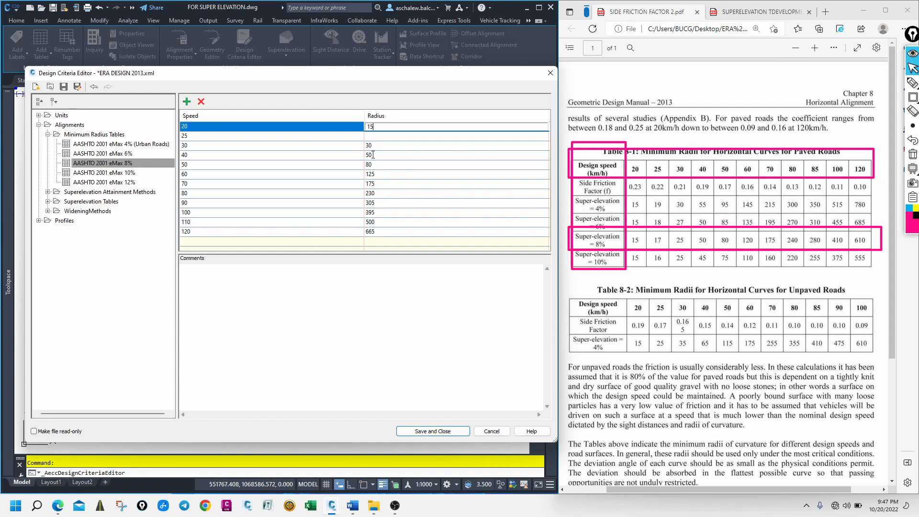
click(370, 137)
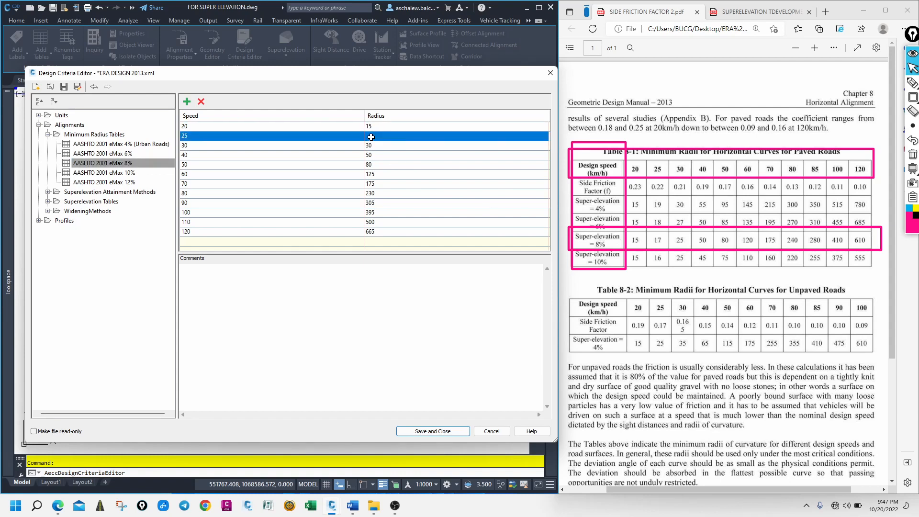
click(371, 137)
click(376, 145)
click(377, 145)
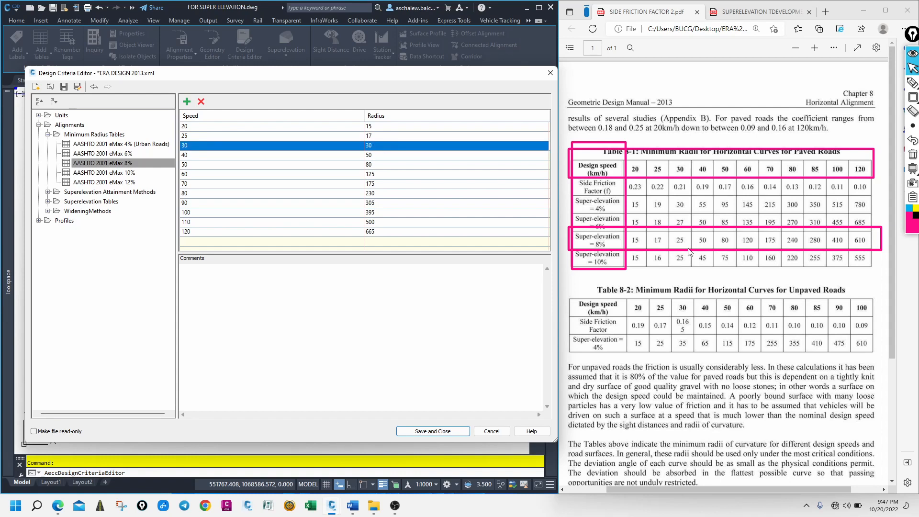
click(370, 147)
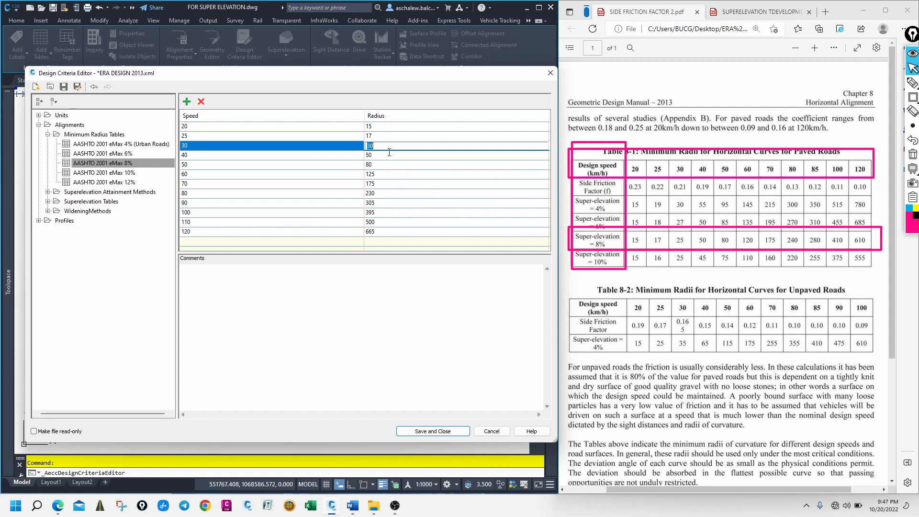
text(25)
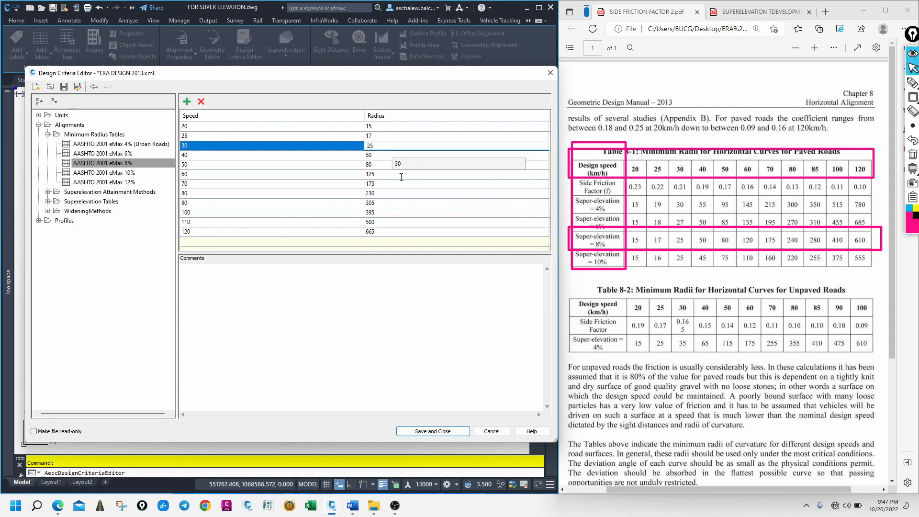
key(Return)
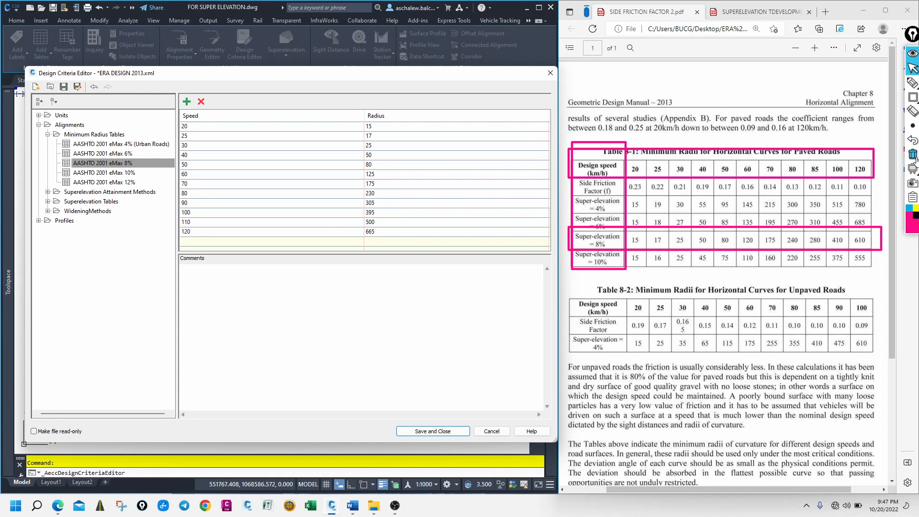
Clear the on-screen rectangles and show the Transition Style Standard formulas of the AASHTO 2001 Crowned Roadway attainment method.
click(914, 154)
click(911, 68)
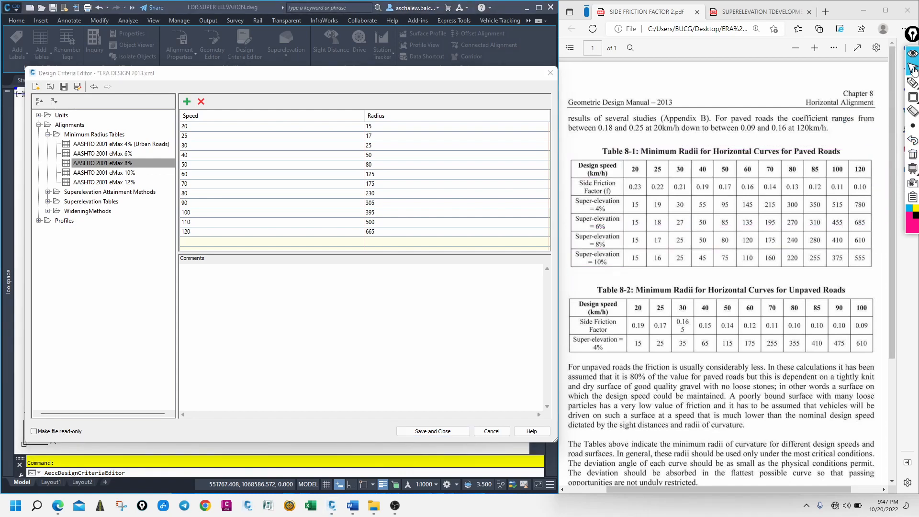
click(47, 193)
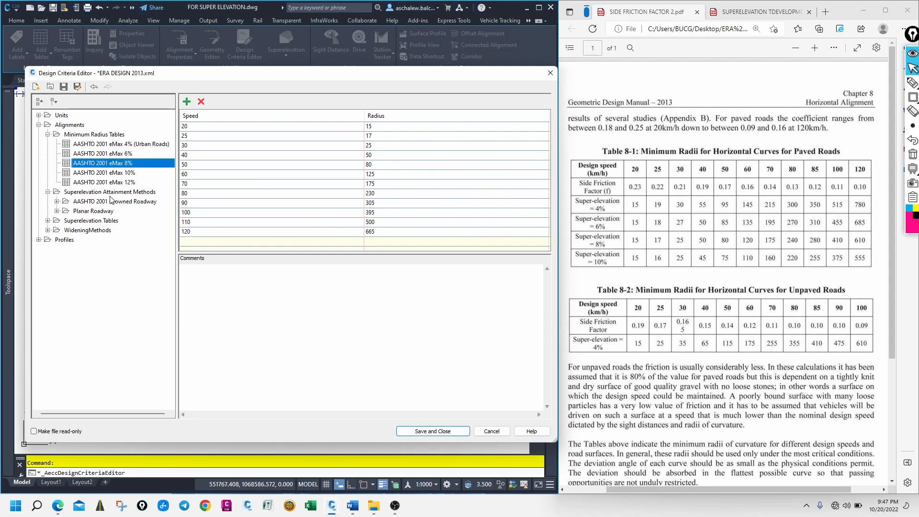
click(57, 201)
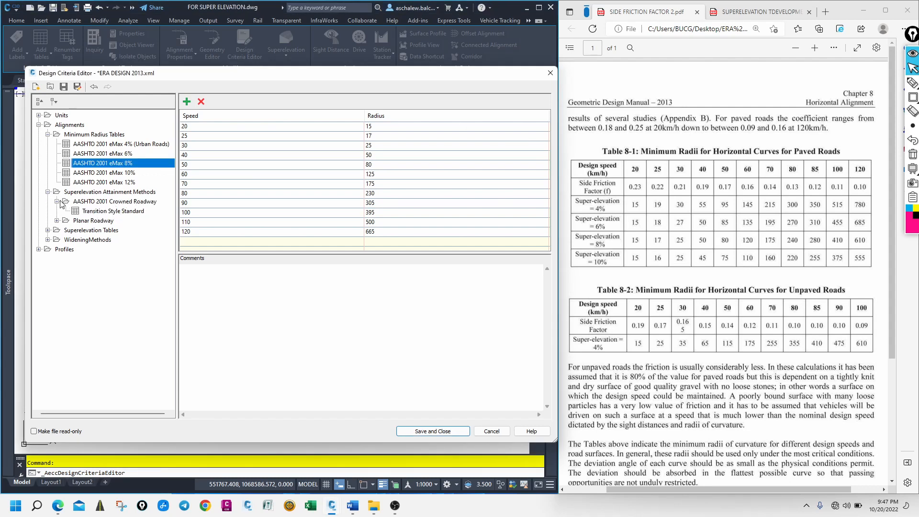
click(106, 211)
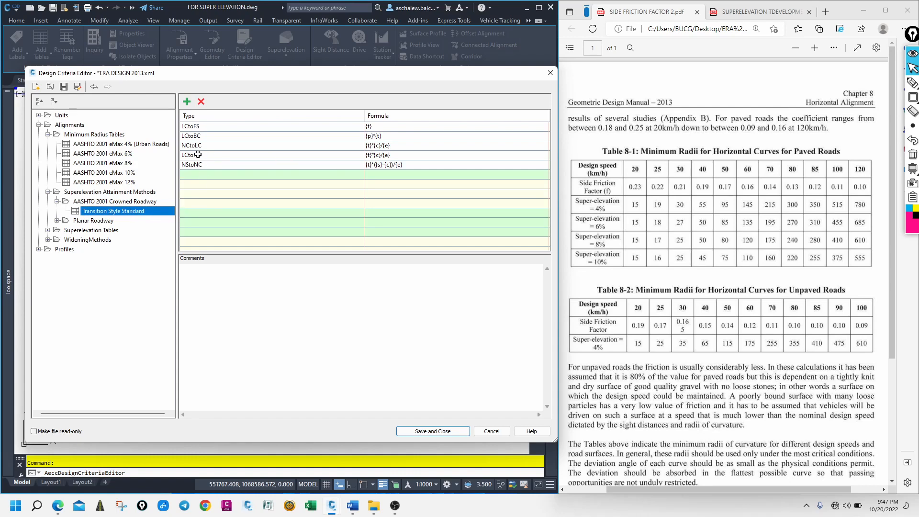
Switch to the superelevation development PDF and underline the super runoff length and the Spiral Curve Transition title in Figure 8-6.
click(751, 12)
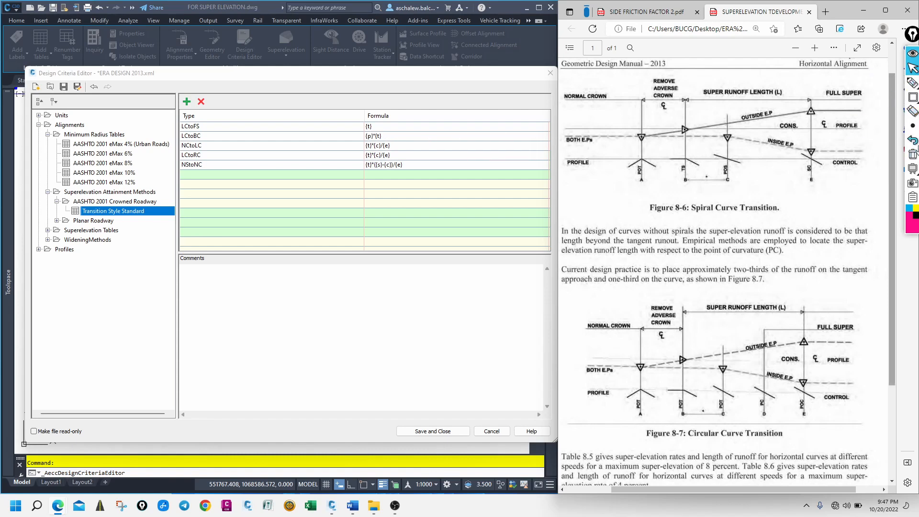
mouse_move(912, 95)
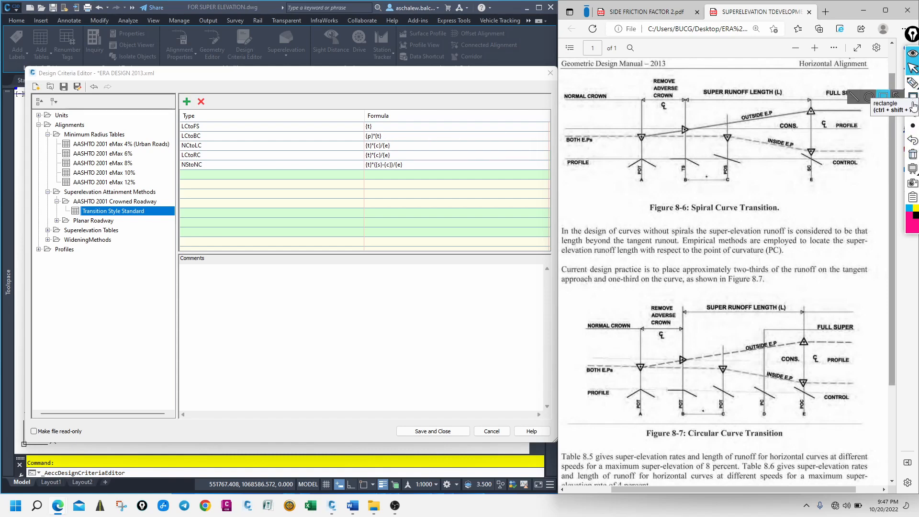
click(913, 96)
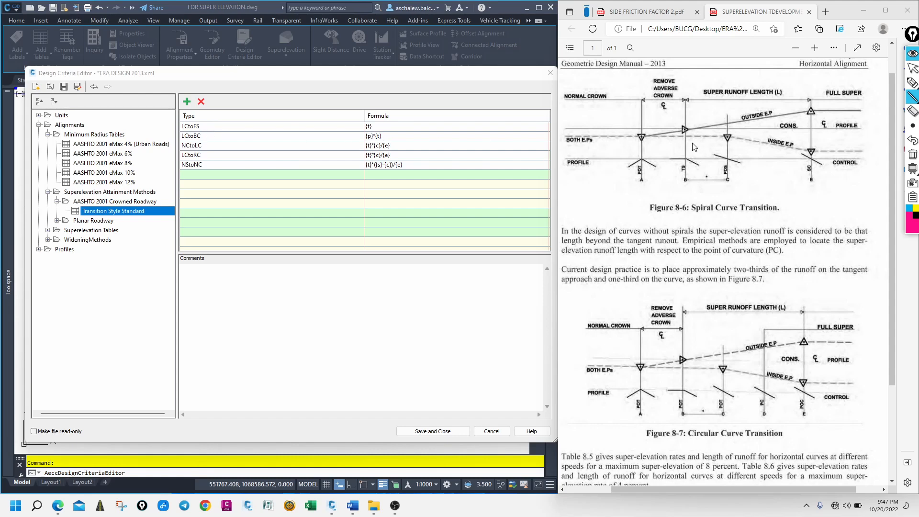
drag(687, 99, 813, 100)
drag(699, 215, 780, 211)
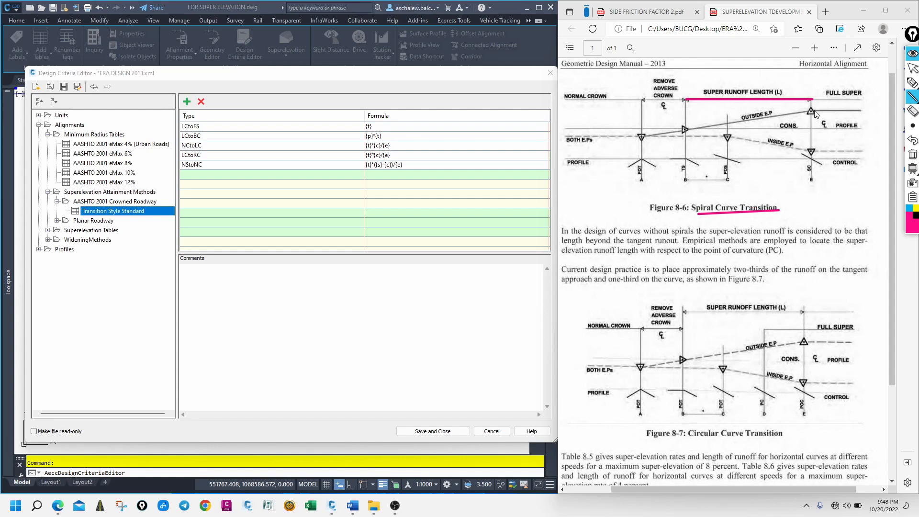
Mark the Circular Curve Transition title, the PC point and the transition segments of Figure 8-7, and clear all drawn marks.
drag(697, 439, 787, 437)
drag(759, 409, 775, 406)
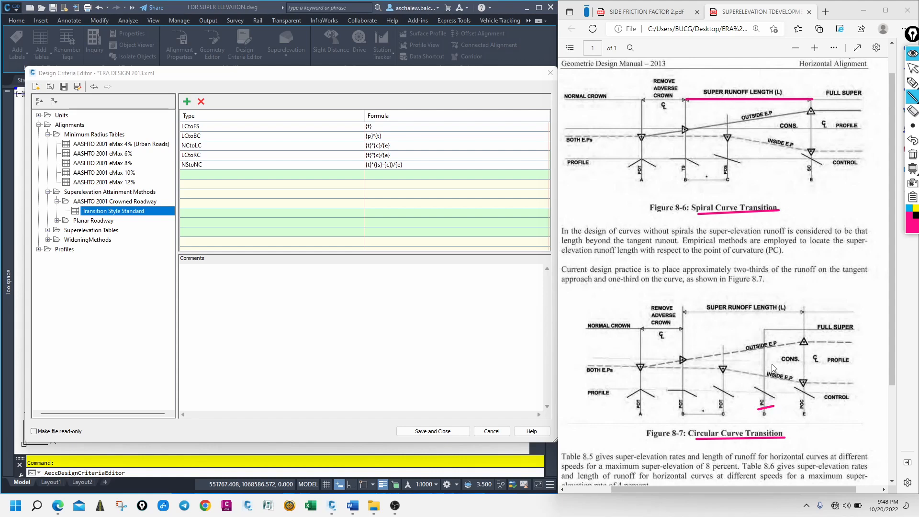
mouse_move(768, 363)
mouse_down()
mouse_move(816, 357)
mouse_move(801, 369)
mouse_move(759, 369)
mouse_up()
drag(684, 388, 725, 383)
drag(642, 387, 682, 386)
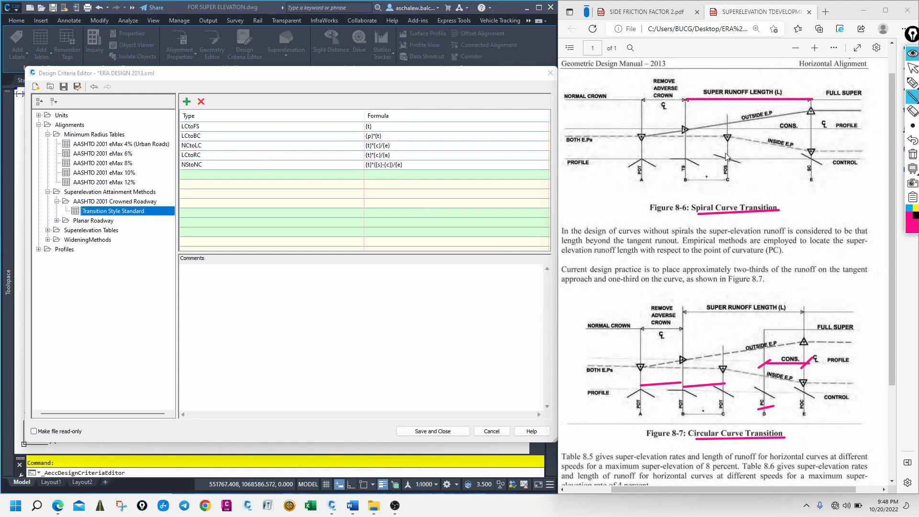
click(913, 154)
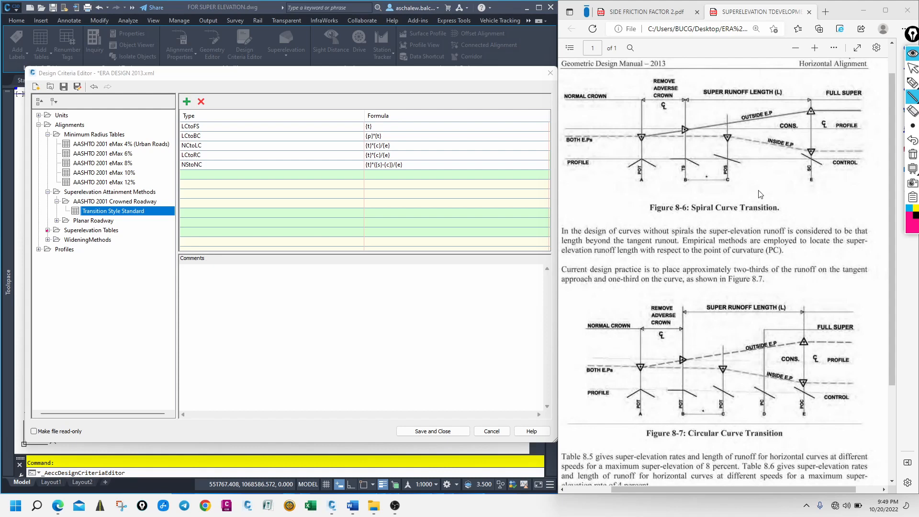
Expand SuperelevationTypeByTable under the AASHTO 2001 eMax 8% superelevation table and bring SIDE FRICTION FACTOR 2.pdf back into view.
mouse_move(913, 82)
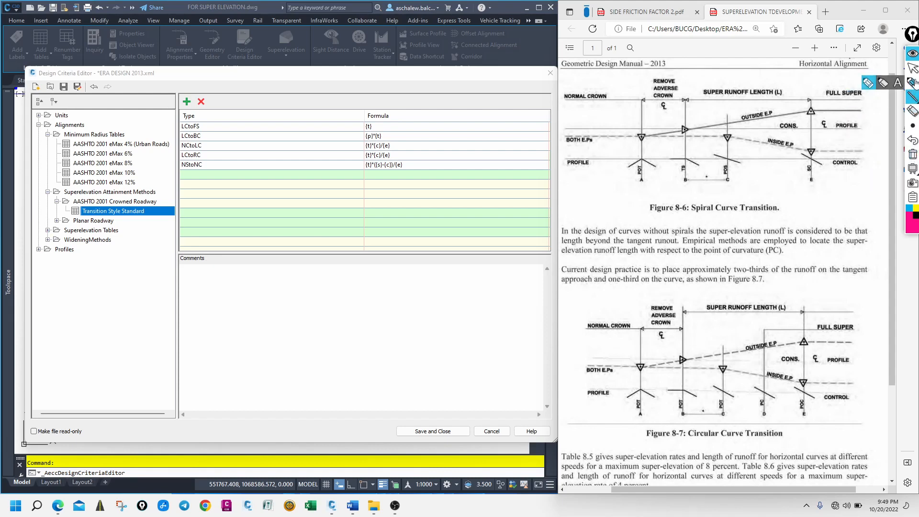
click(47, 231)
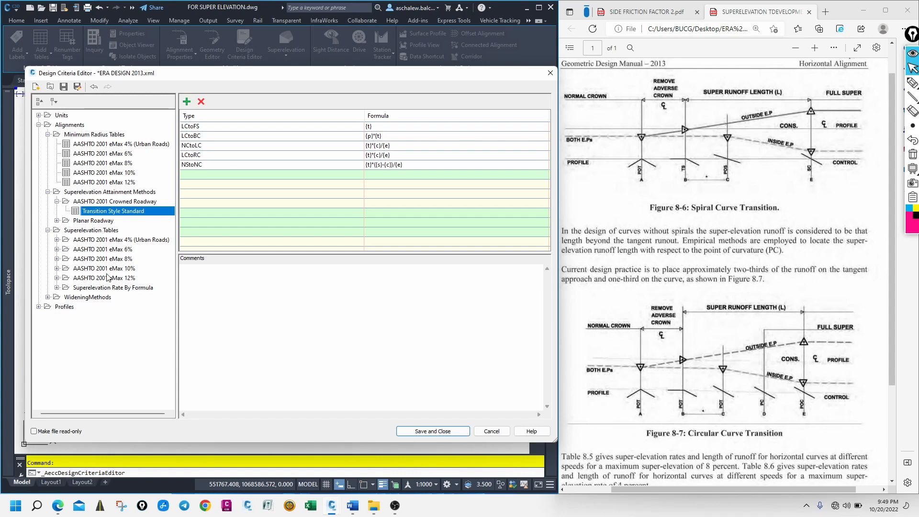
click(629, 12)
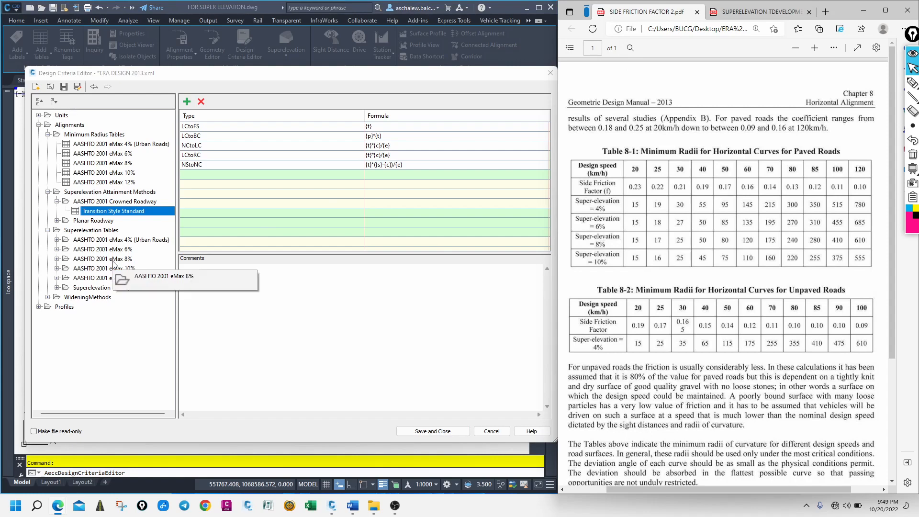
click(57, 259)
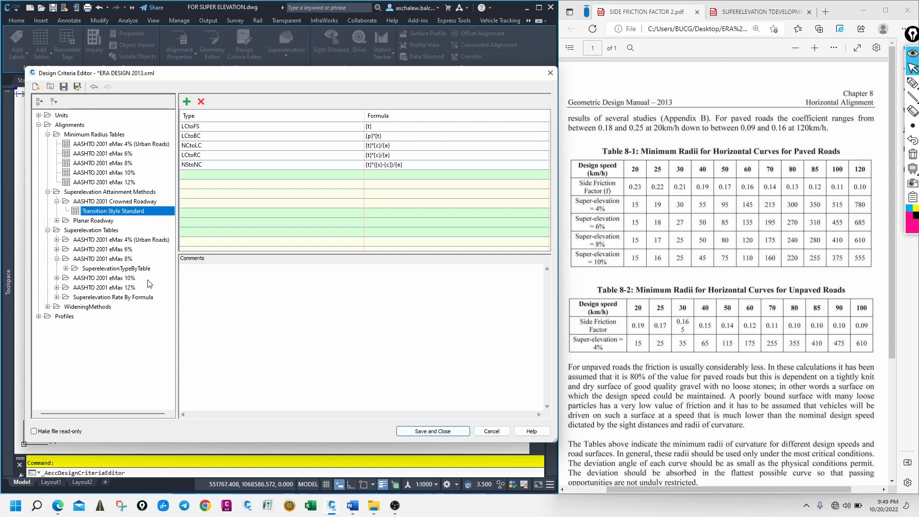
click(66, 269)
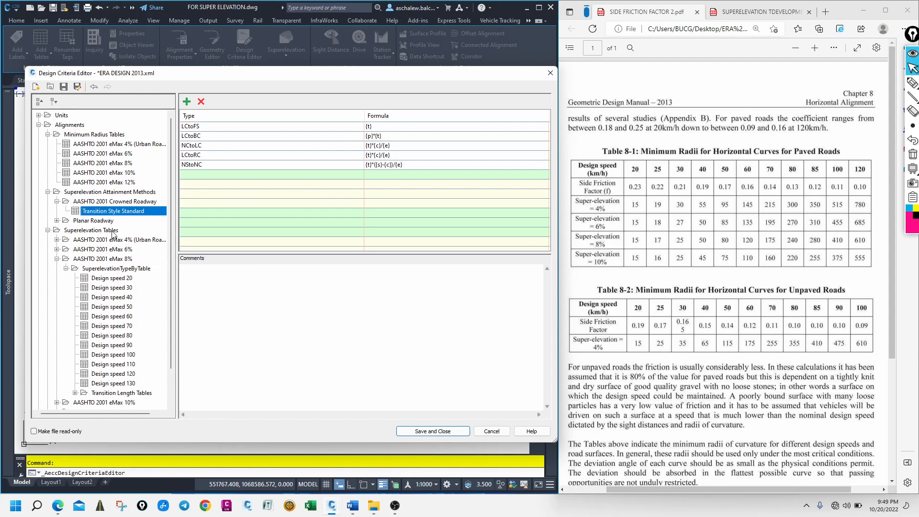
scroll(115, 242, down, 2)
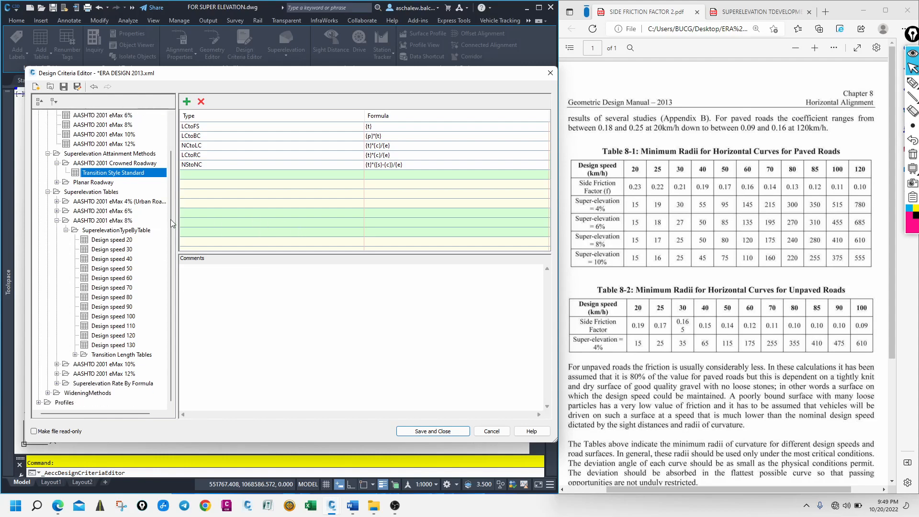
Mark the Design speed 20 to 130 entries under SuperelevationTypeByTable with an on-screen rectangle.
mouse_move(914, 127)
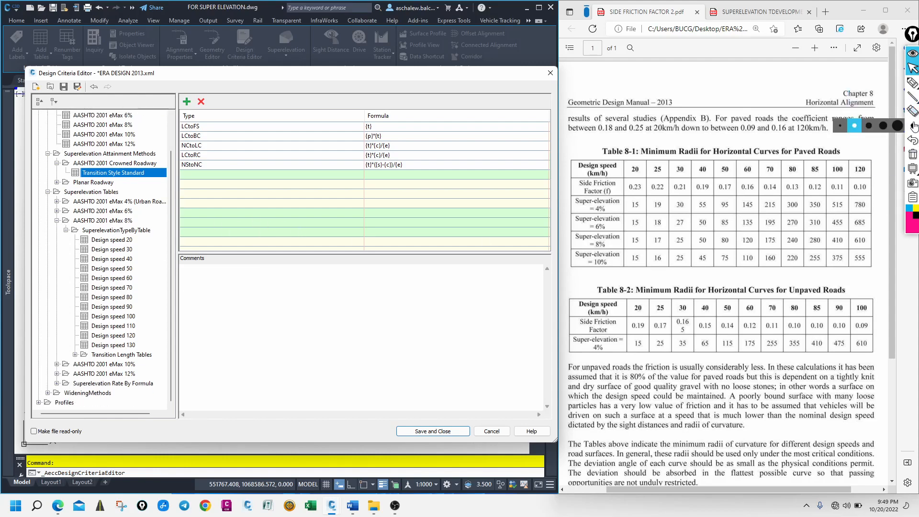
mouse_move(912, 97)
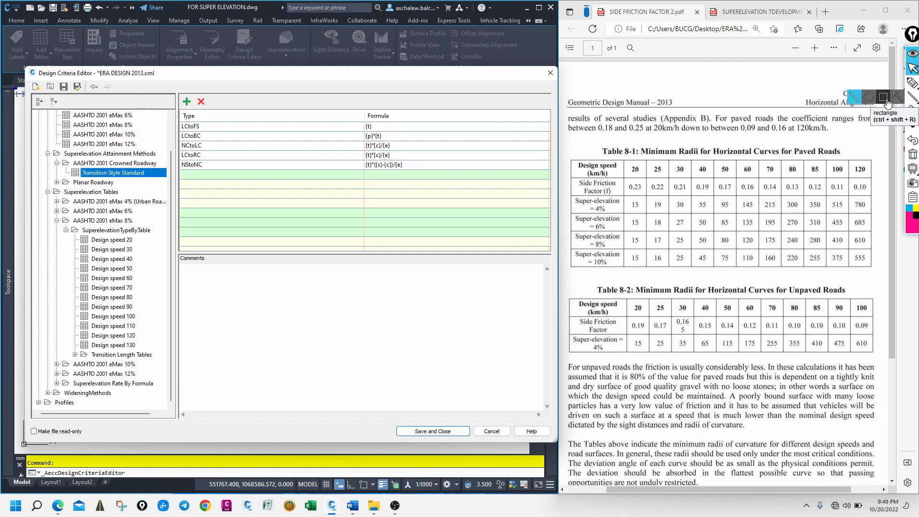
click(884, 99)
mouse_move(75, 234)
mouse_down()
mouse_move(129, 269)
mouse_move(144, 347)
mouse_up()
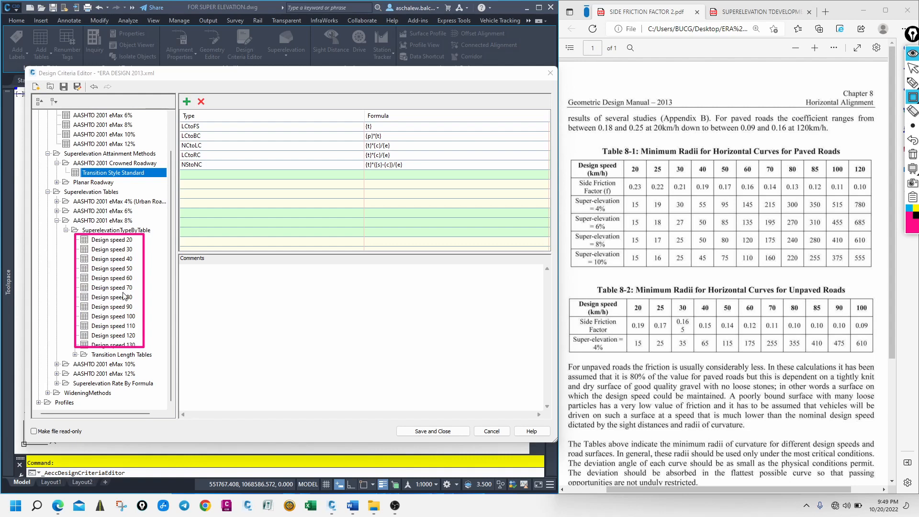
click(913, 68)
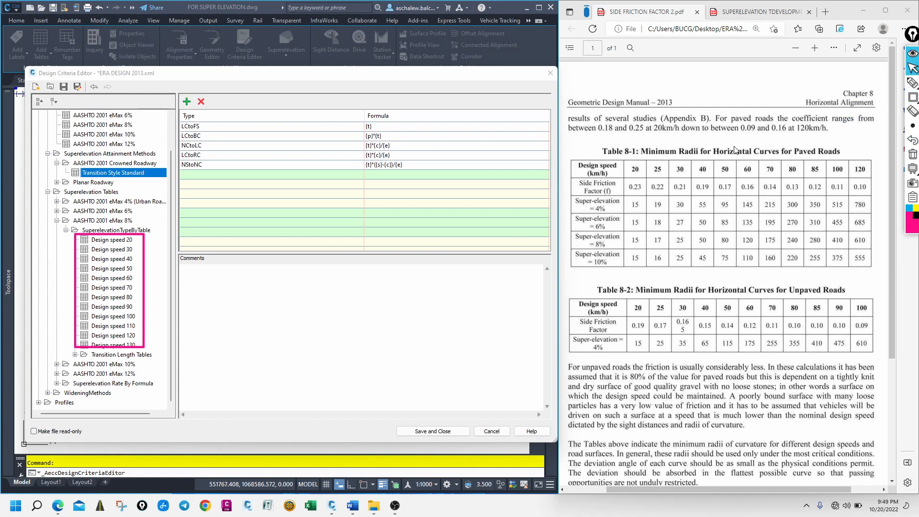
Expand the 2 Lane TransitionLengthTypeByTable under Transition Length Tables, clear the drawn rectangle and widen the criteria tree to show full names.
click(75, 354)
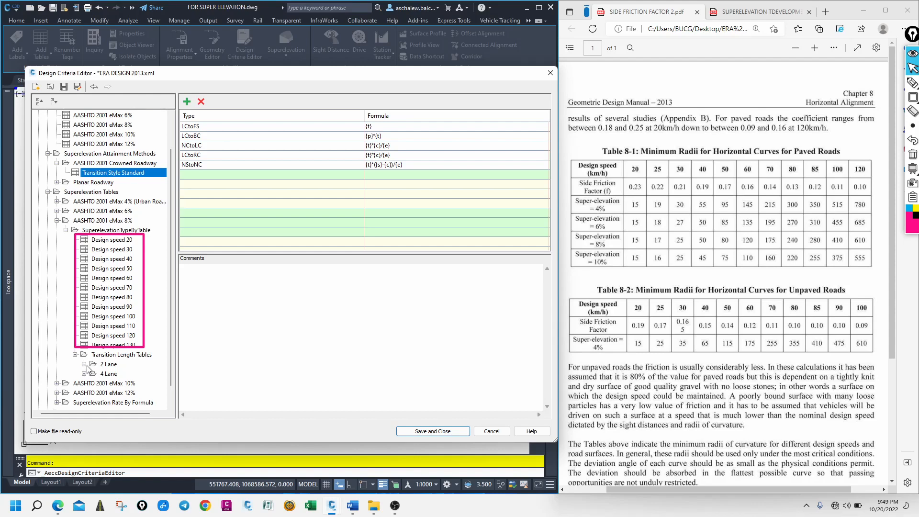
click(84, 365)
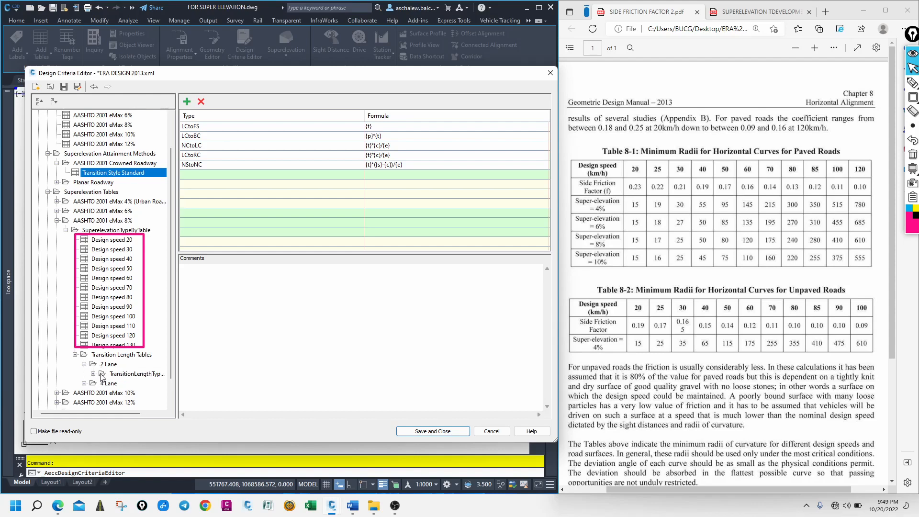
click(93, 374)
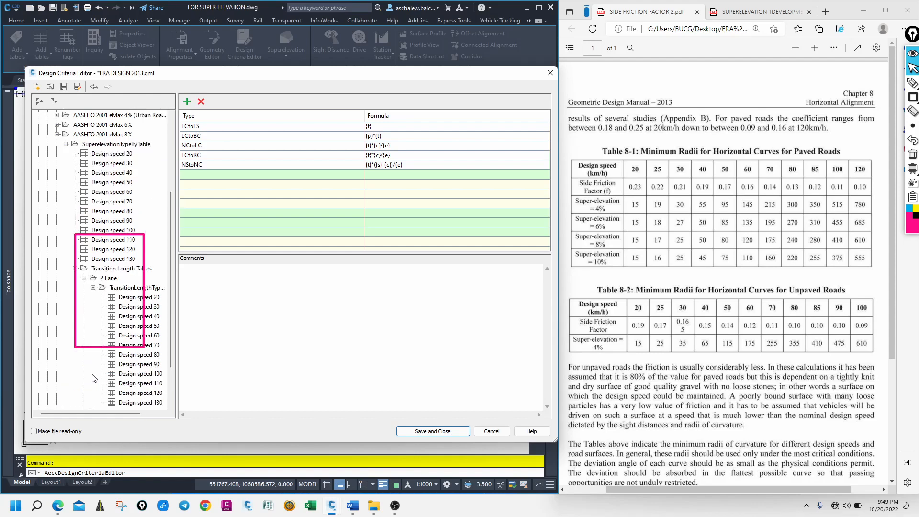
click(914, 154)
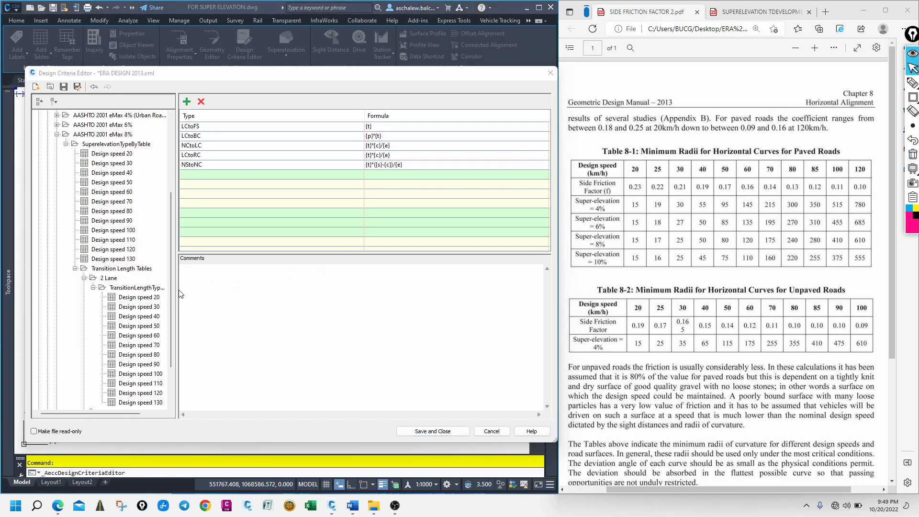
drag(177, 289, 215, 289)
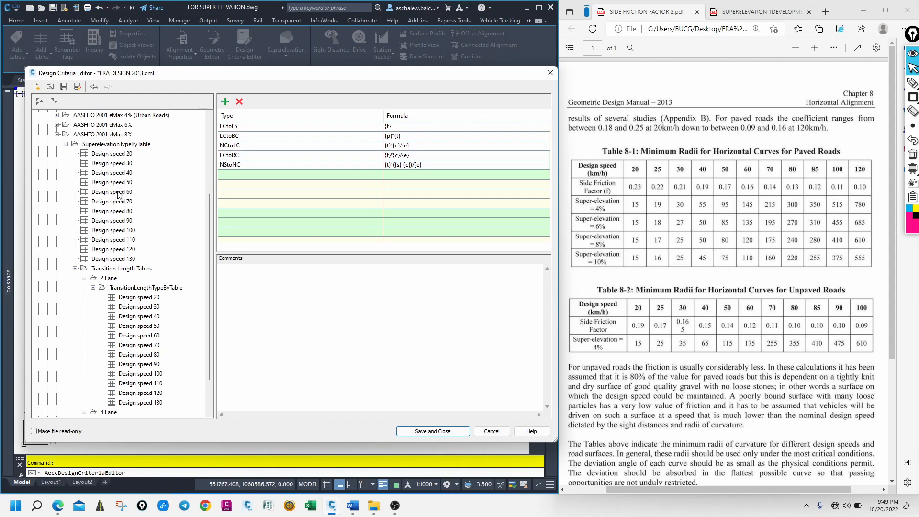
Display the Design speed 30 superelevation table and enlarge its grid to fit every radius row down to 30.
click(121, 166)
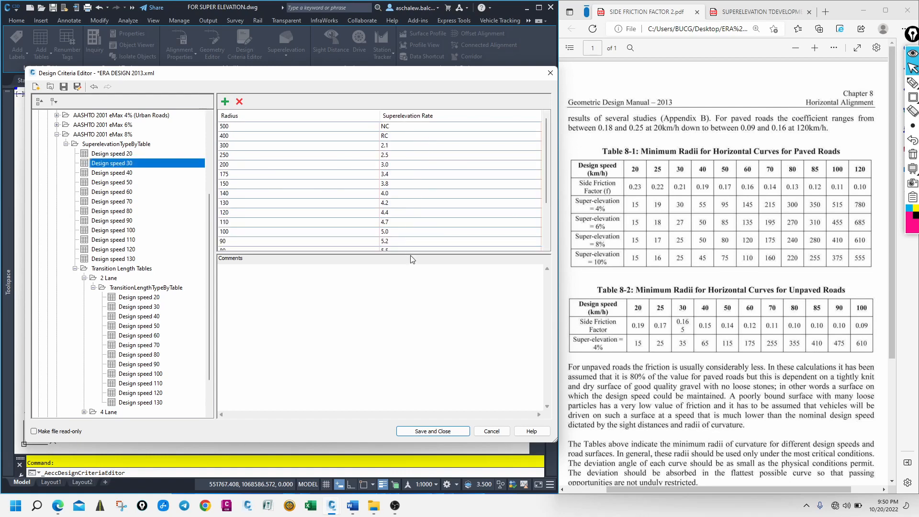
drag(408, 254, 268, 294)
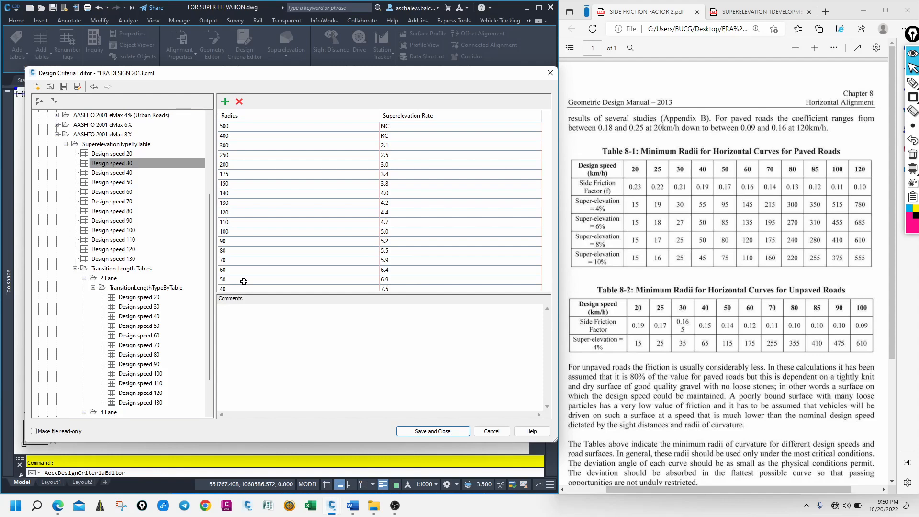
drag(281, 293, 282, 317)
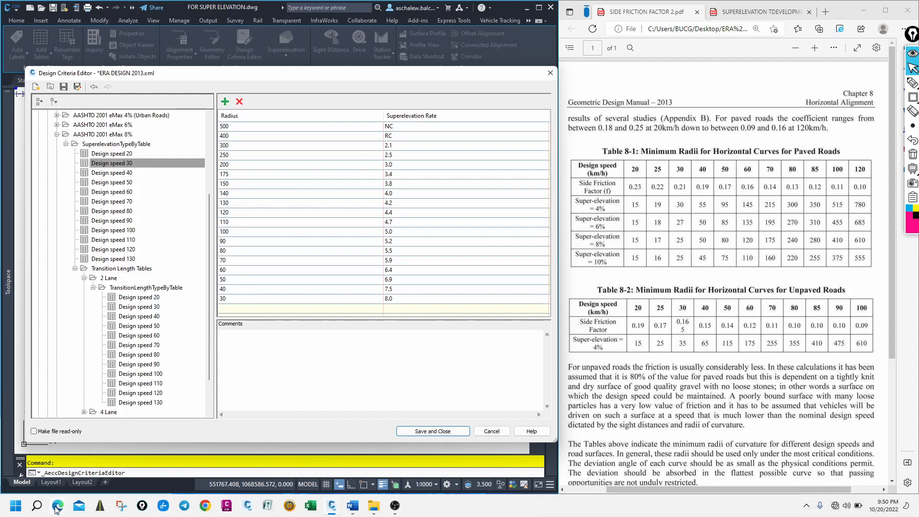
Switch to SUPERELEVATION TABLE 8%.pdf and frame the 30 km/h heading and its radius, rate and run-off rows in Table 8-5.
mouse_move(58, 509)
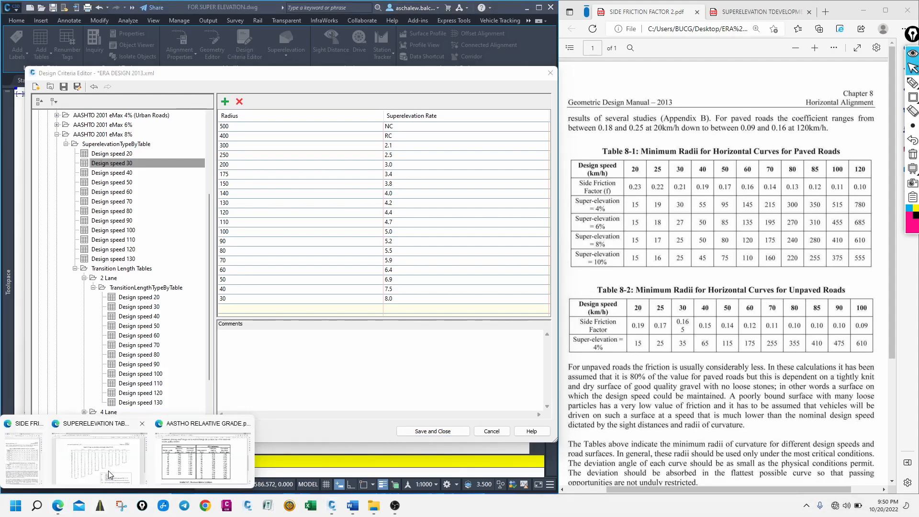
click(111, 477)
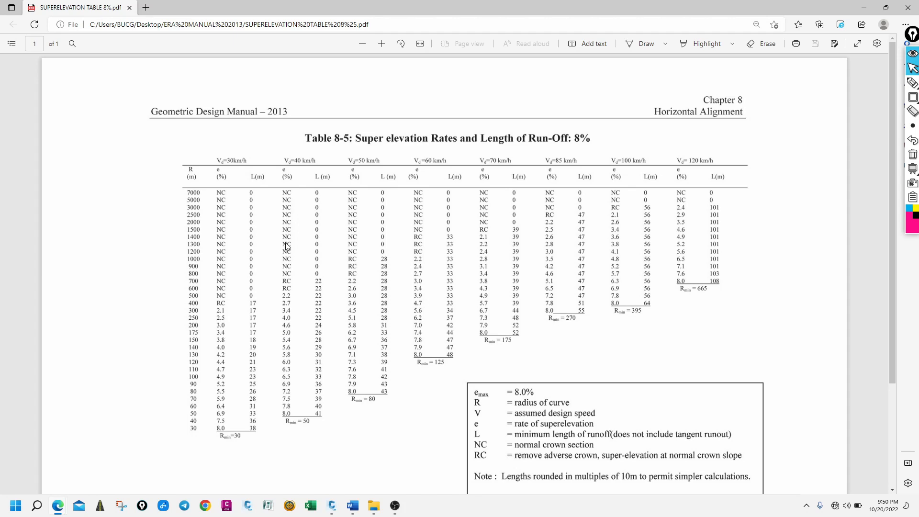
mouse_move(913, 98)
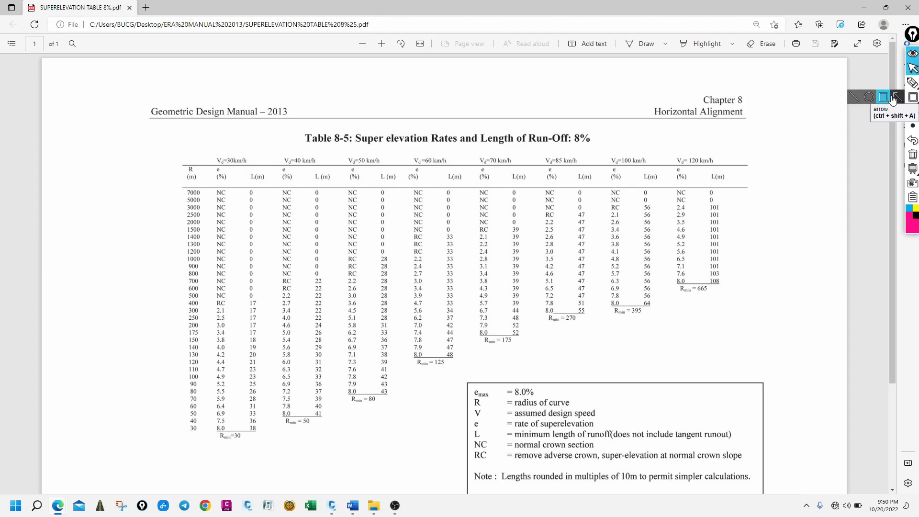
click(883, 97)
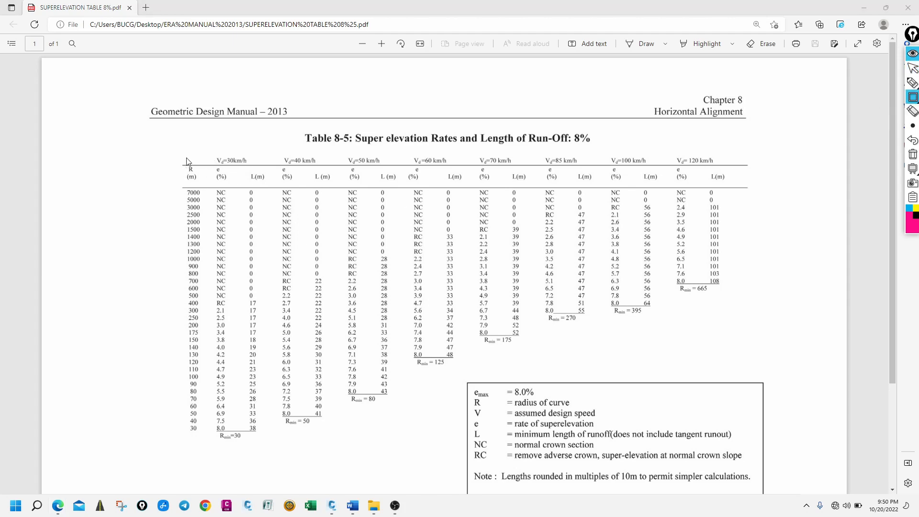
drag(209, 156, 255, 165)
mouse_move(185, 288)
mouse_down()
mouse_move(216, 303)
mouse_move(242, 340)
mouse_move(263, 444)
mouse_up()
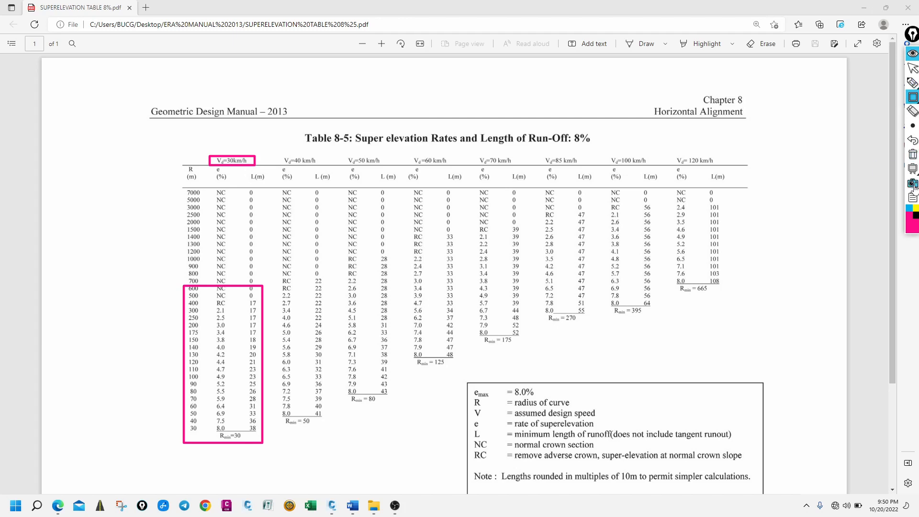
Clear the drawn frames, minimize the PDF and bring up the SUPER ELEVATION DATA document in Word beside the Design Criteria Editor.
click(914, 156)
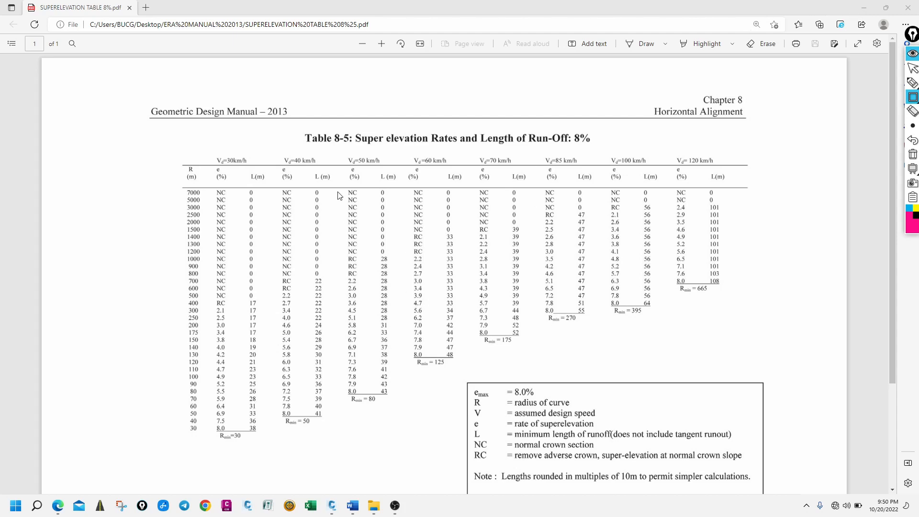
click(913, 70)
click(864, 8)
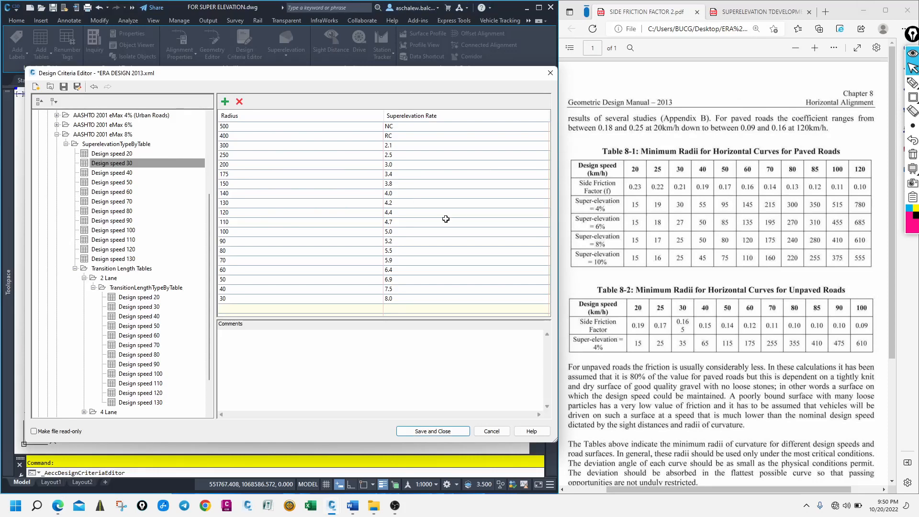
click(352, 506)
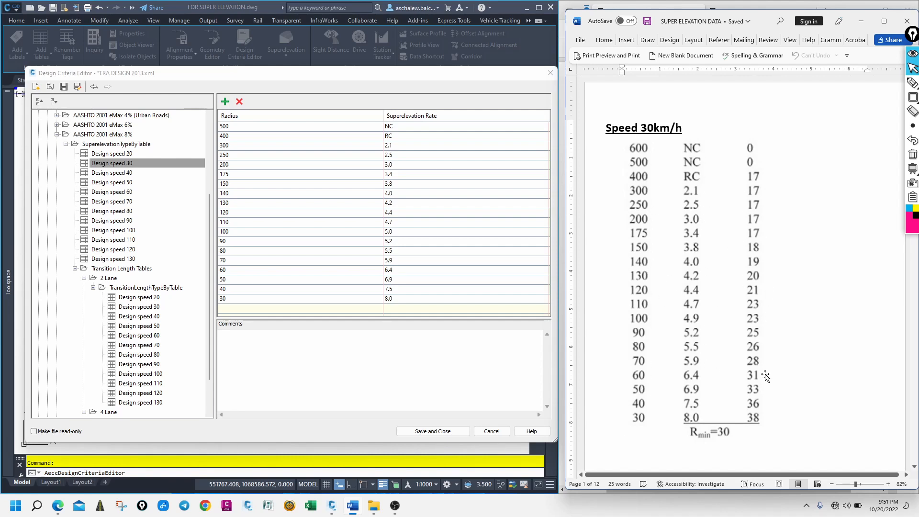
Remove Design speed 20 from both SuperelevationTypeByTable and the 2 Lane TransitionLengthTypeByTable under AASHTO 2001 eMax 8%.
click(114, 154)
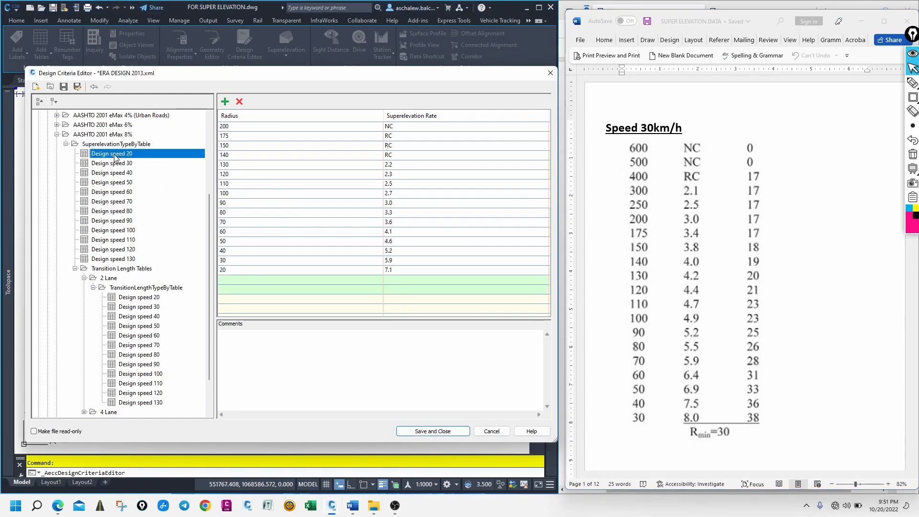
right_click(115, 156)
click(145, 172)
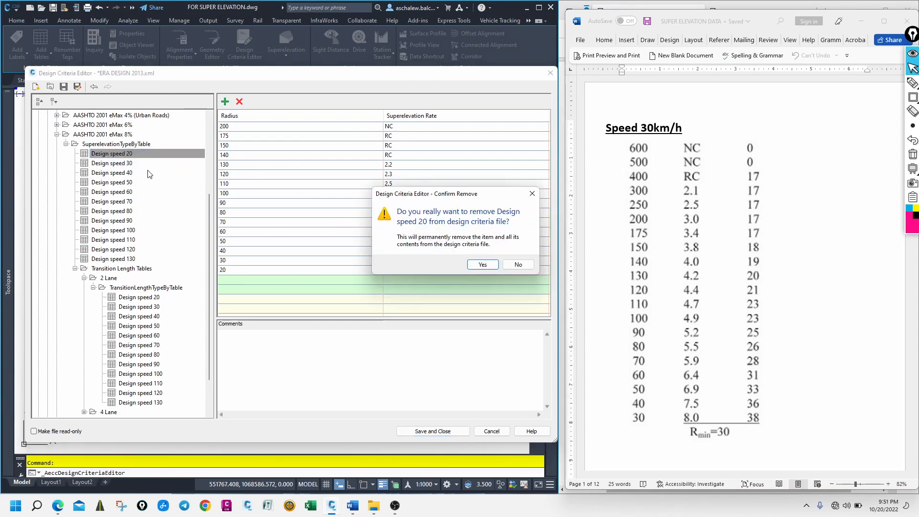
click(483, 265)
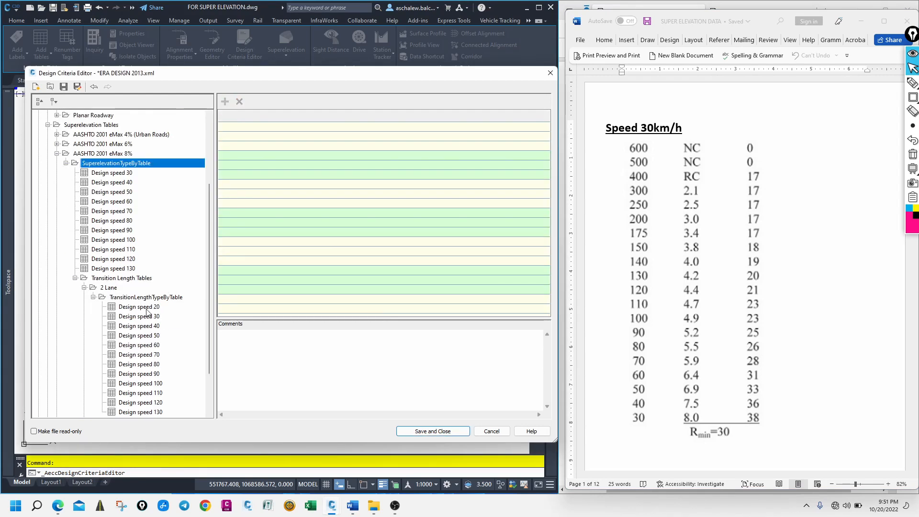
right_click(147, 307)
click(179, 324)
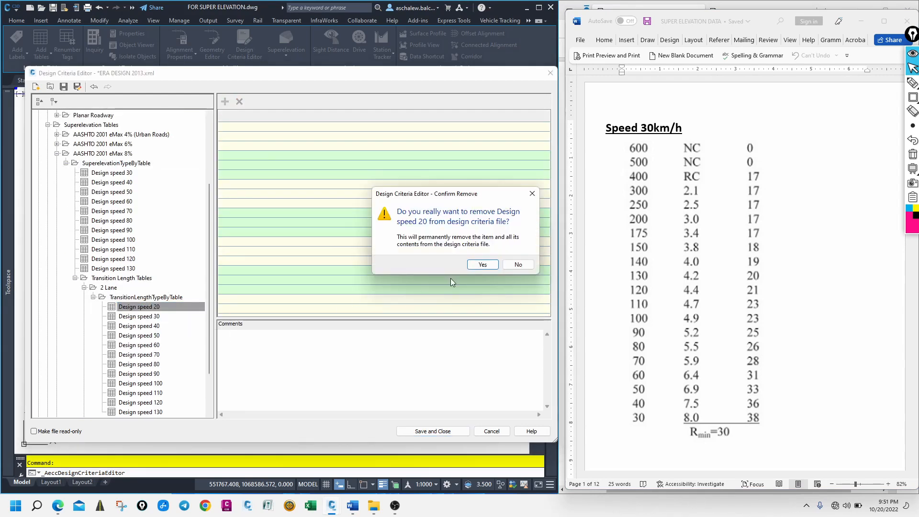
click(483, 265)
Compare the Design speed 30 superelevation rates for radii 30 to 90 row by row with the Speed 30km/h data in Word.
click(127, 173)
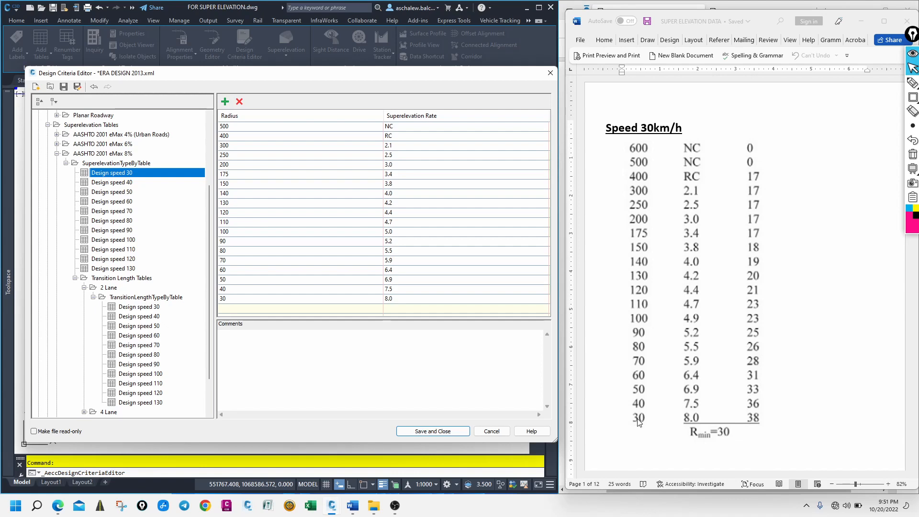
click(407, 299)
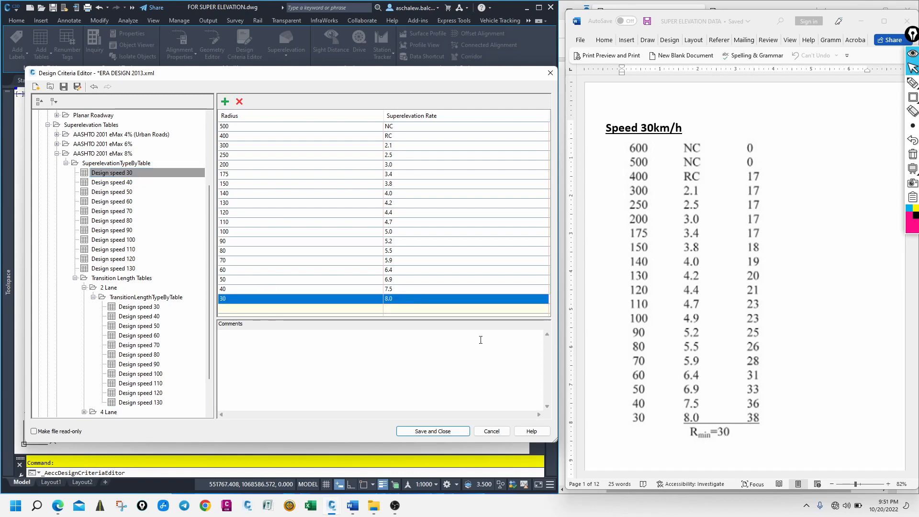
click(407, 290)
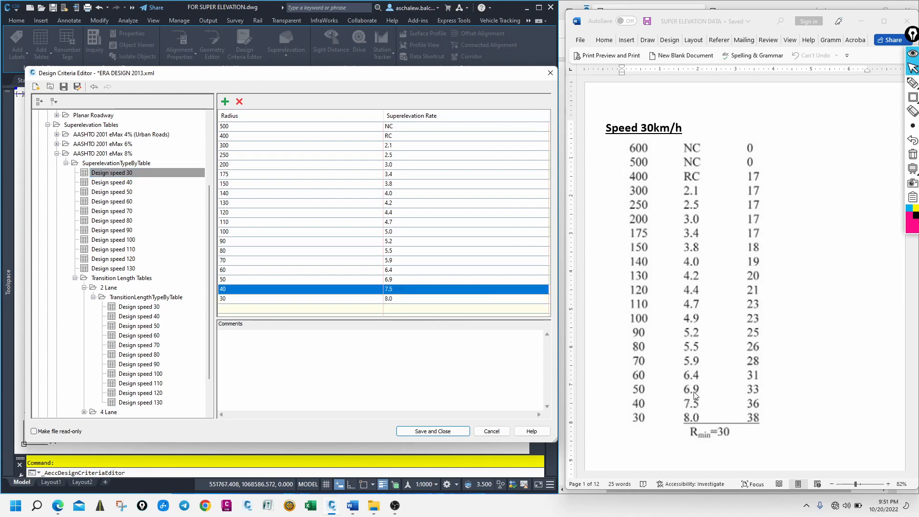
click(404, 279)
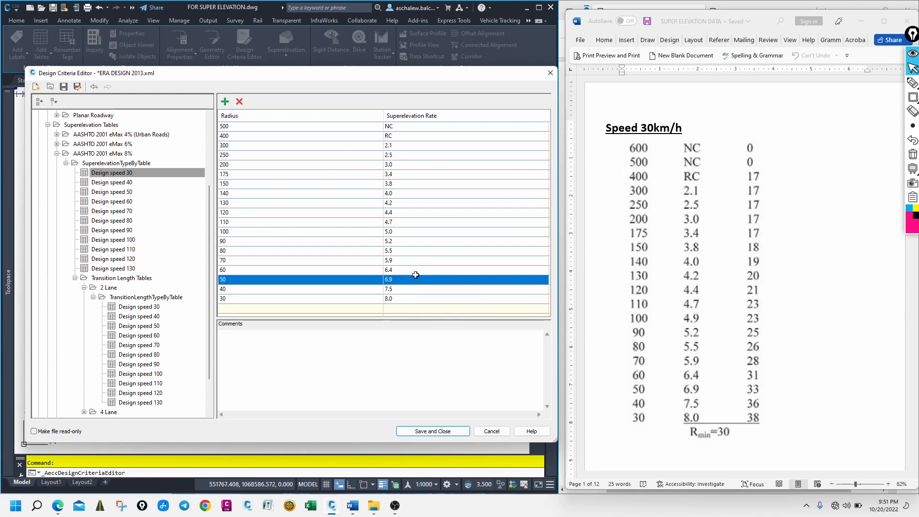
click(392, 270)
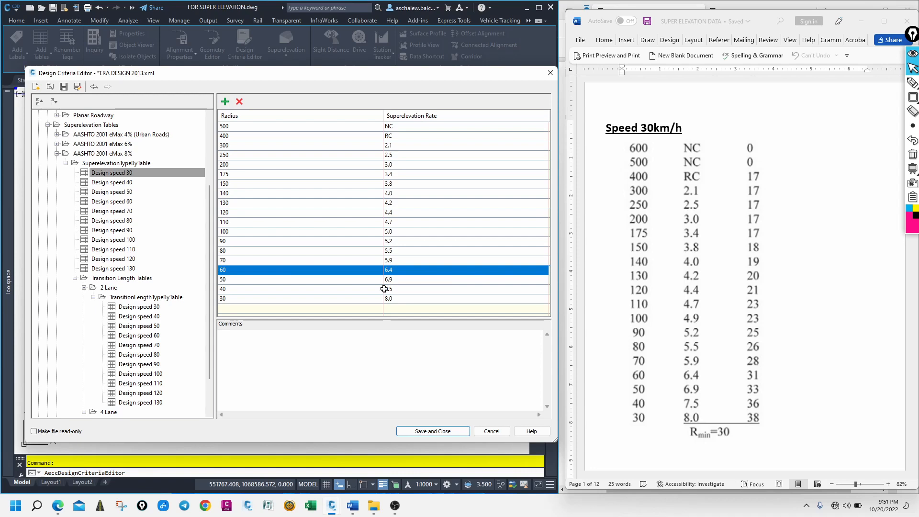
click(395, 262)
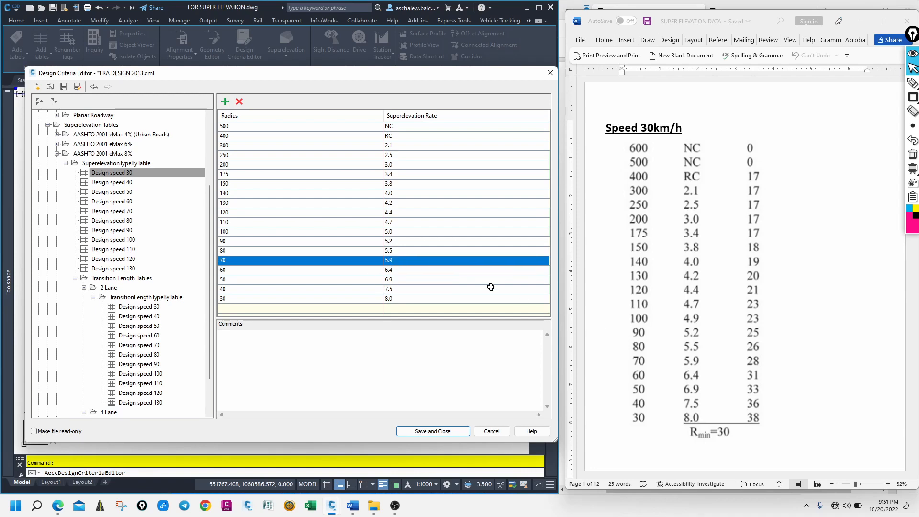
click(408, 251)
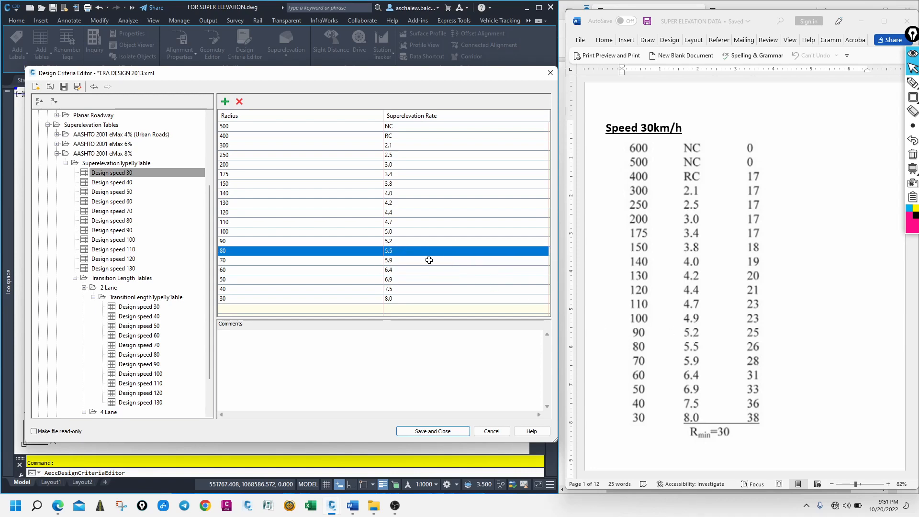
click(408, 241)
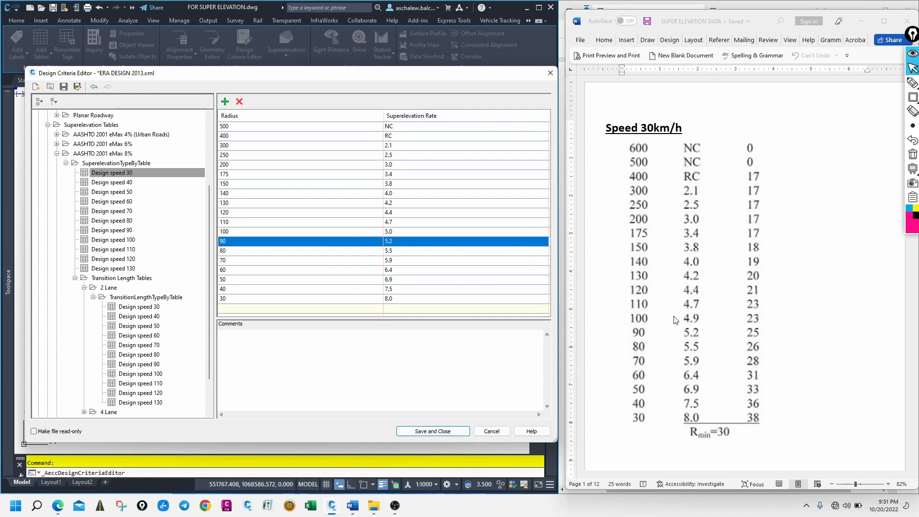
Set the superelevation rate for the 100 radius in the Design speed 30 table to 4.9.
click(401, 233)
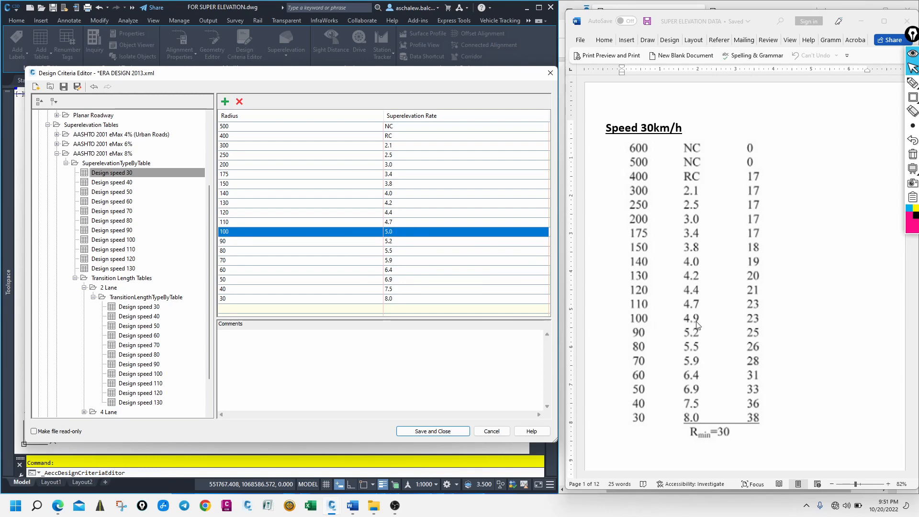
click(401, 232)
text(4.9)
click(406, 222)
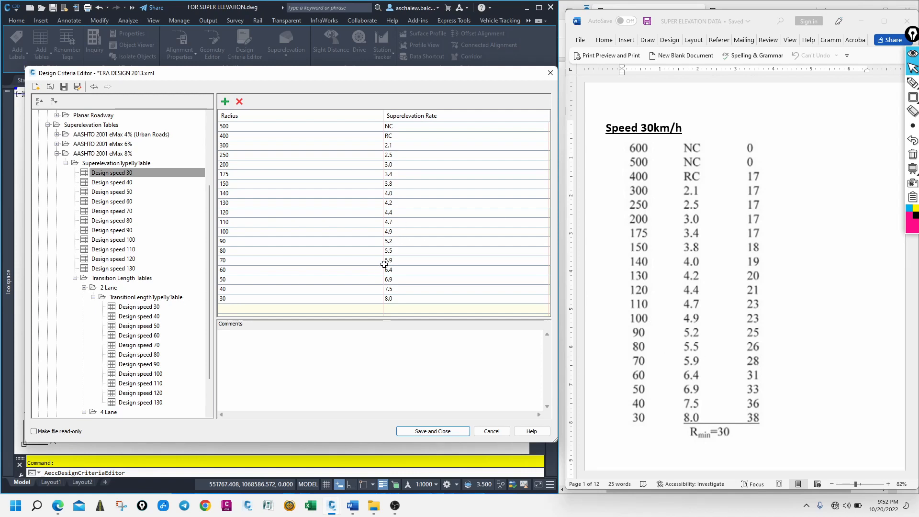
Set the superelevation rate for the 300 radius in the Design speed 30 table to RC.
click(399, 144)
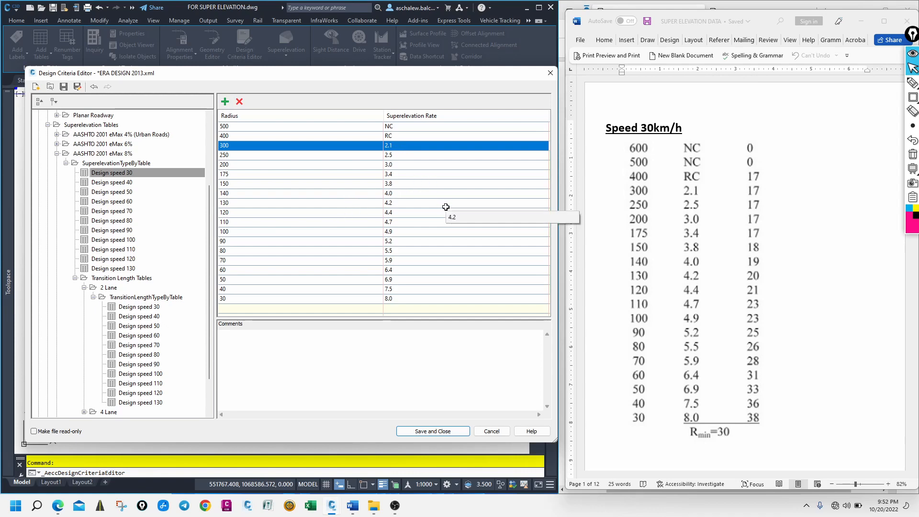
click(394, 145)
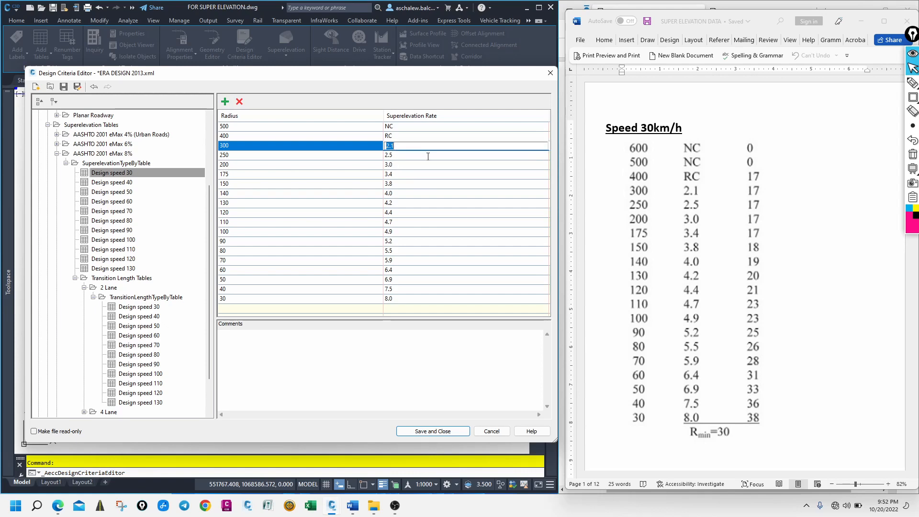
text(RC)
key(Return)
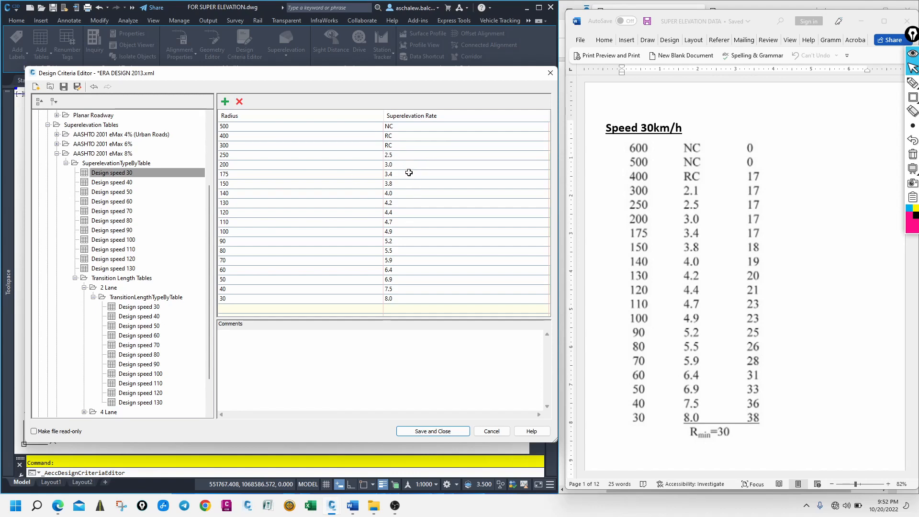
Open the Design speed 40 superelevation table and bring the Speed 40km/h data into view in the Word document.
click(129, 186)
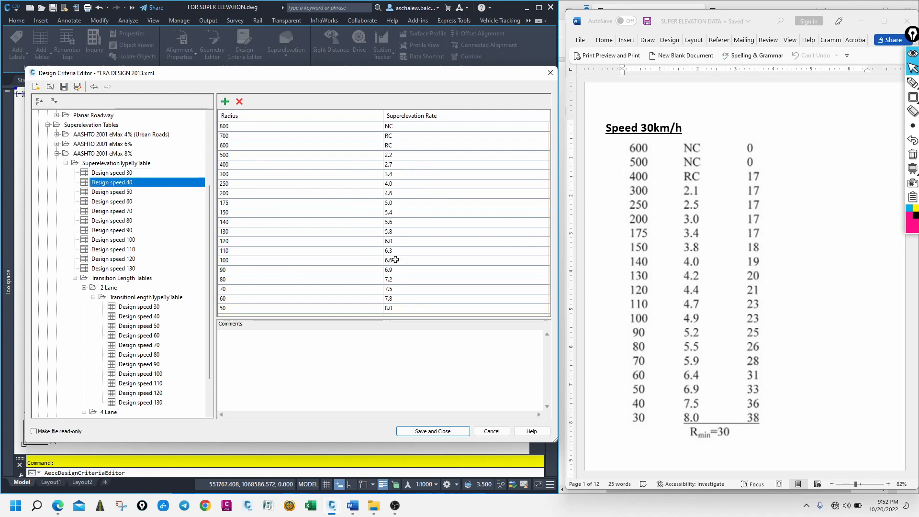
scroll(716, 232, down, 3)
scroll(713, 230, down, 7)
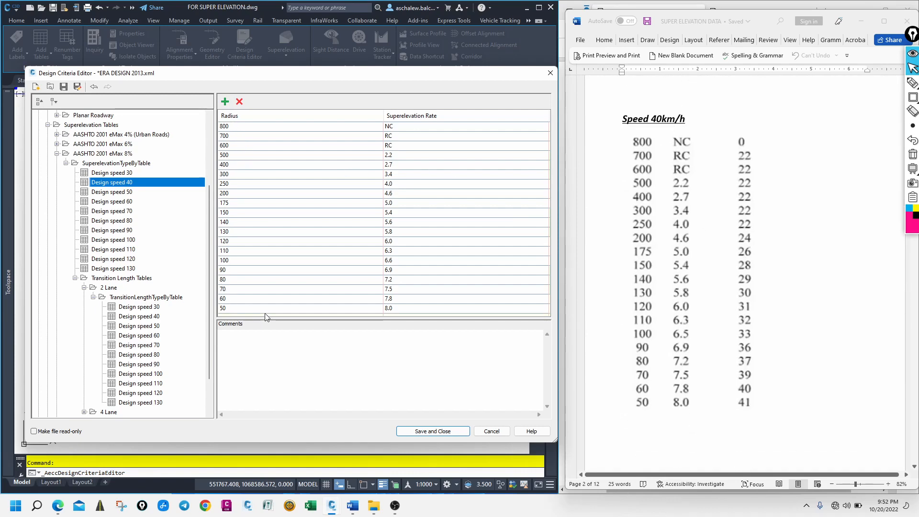
Enlarge the table area and review the AASHTO 2001 eMax 8% superelevation rates for design speeds 40 to 110.
drag(268, 320, 274, 348)
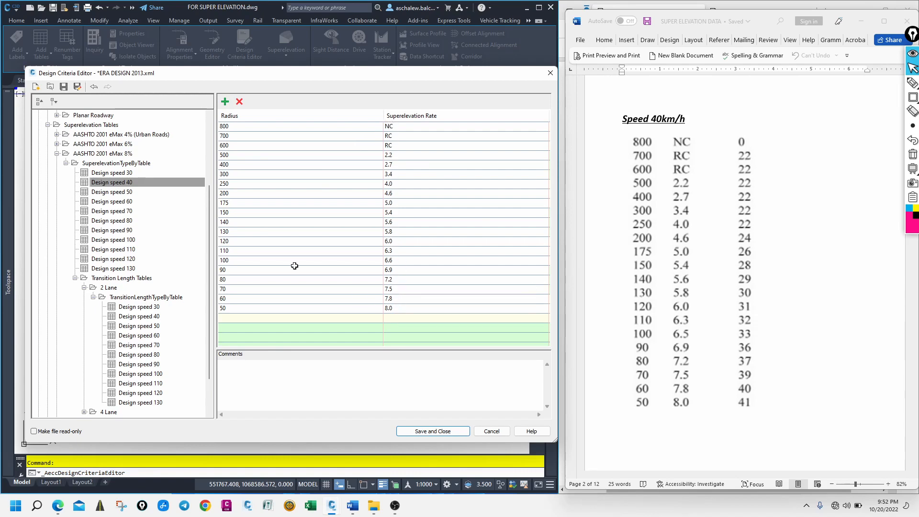
click(130, 192)
click(131, 202)
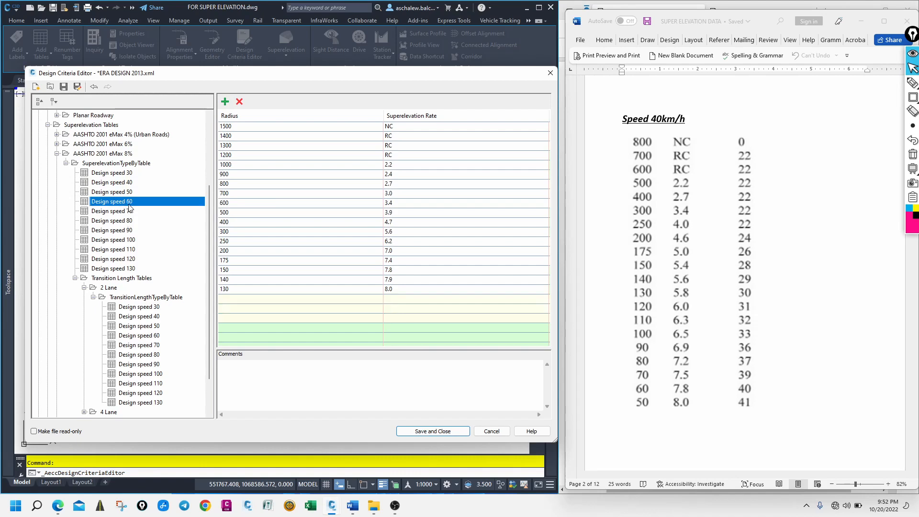
click(129, 211)
click(132, 221)
click(133, 231)
click(134, 240)
click(133, 250)
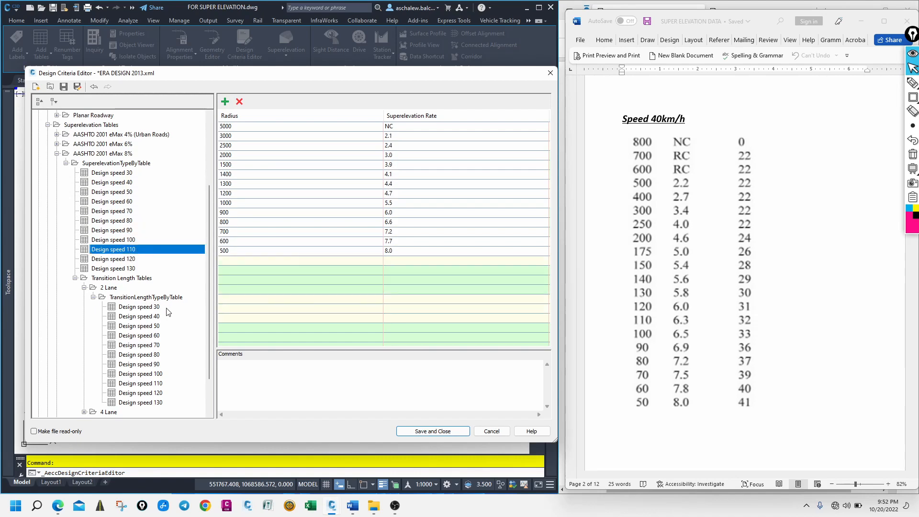
Compare the 2 Lane transition lengths and superelevation rates for Design speed 30 with the Speed 30km/h data in Word.
scroll(147, 258, down, 2)
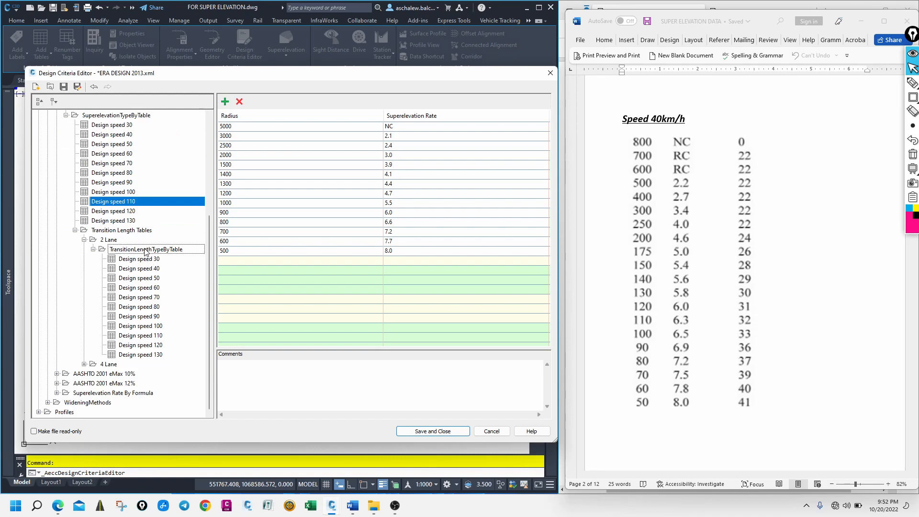
click(146, 249)
scroll(695, 225, up, 8)
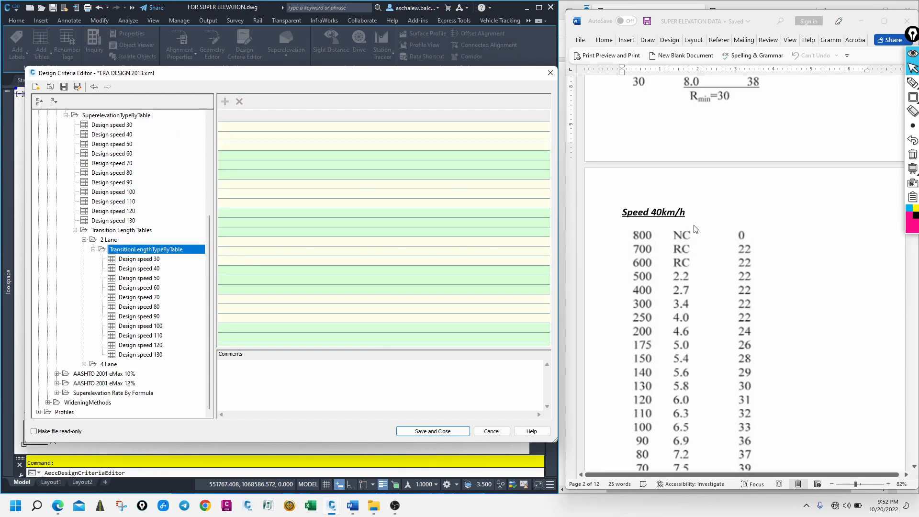
scroll(718, 227, up, 2)
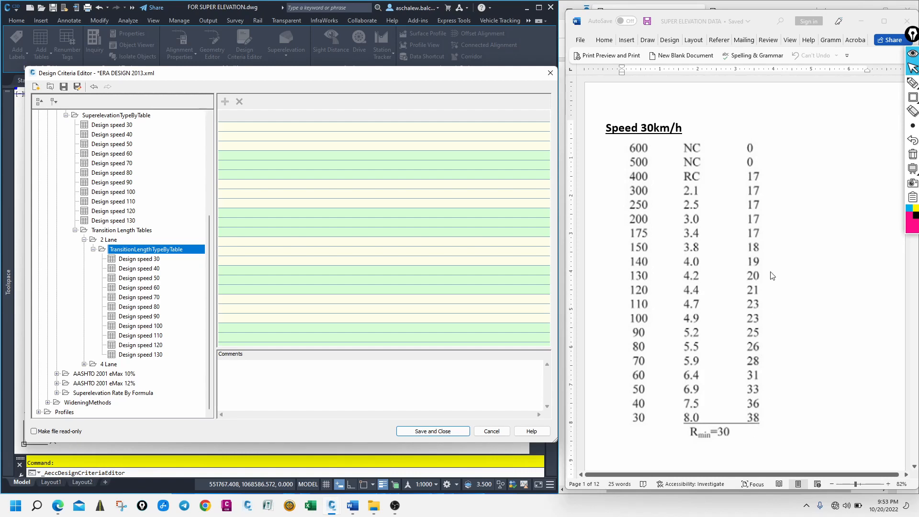
click(139, 259)
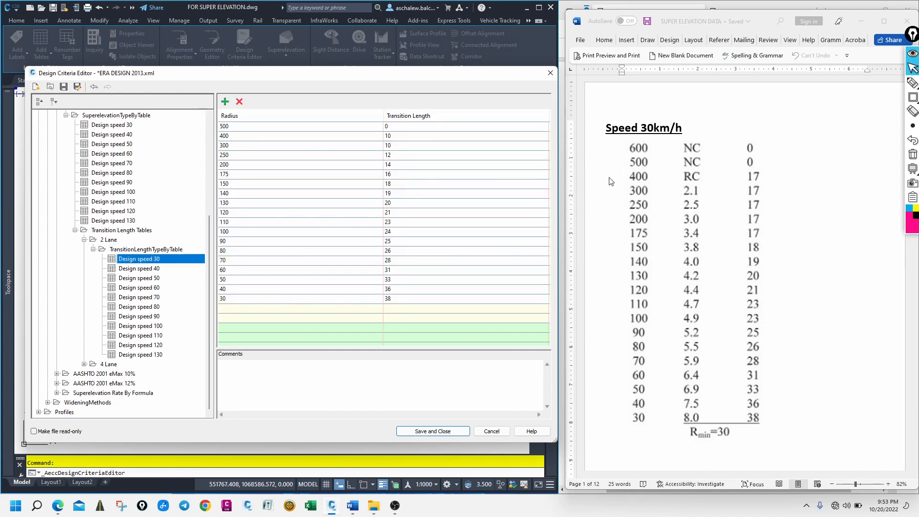
click(129, 126)
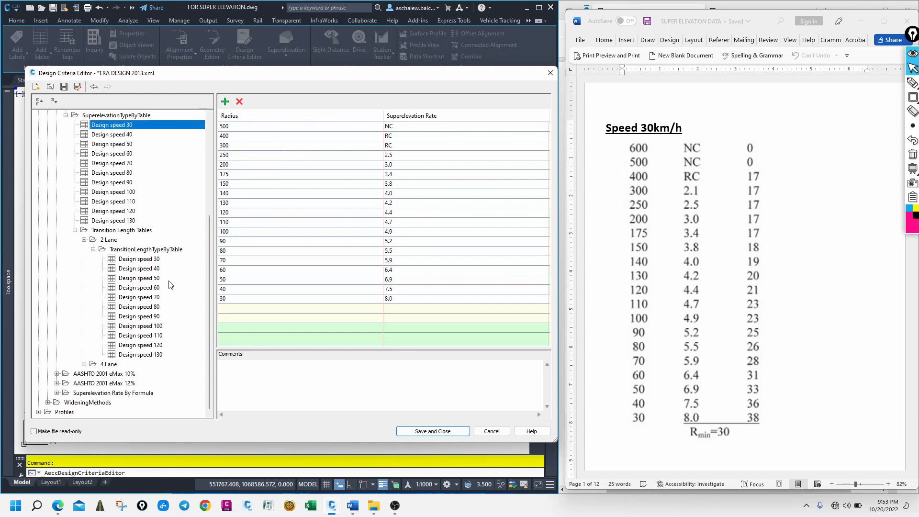
click(154, 259)
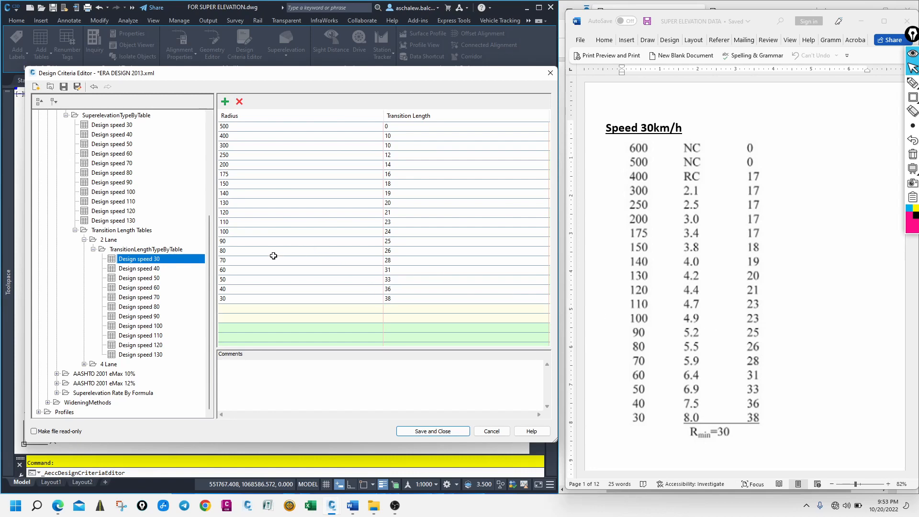
Review the 2 Lane transition length tables for design speeds from 40 up to 120.
click(153, 278)
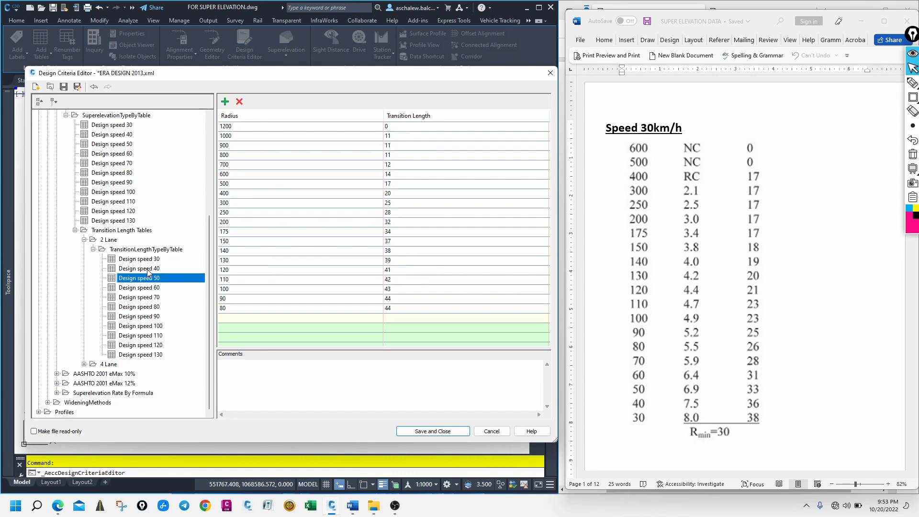
click(151, 269)
click(151, 289)
click(156, 297)
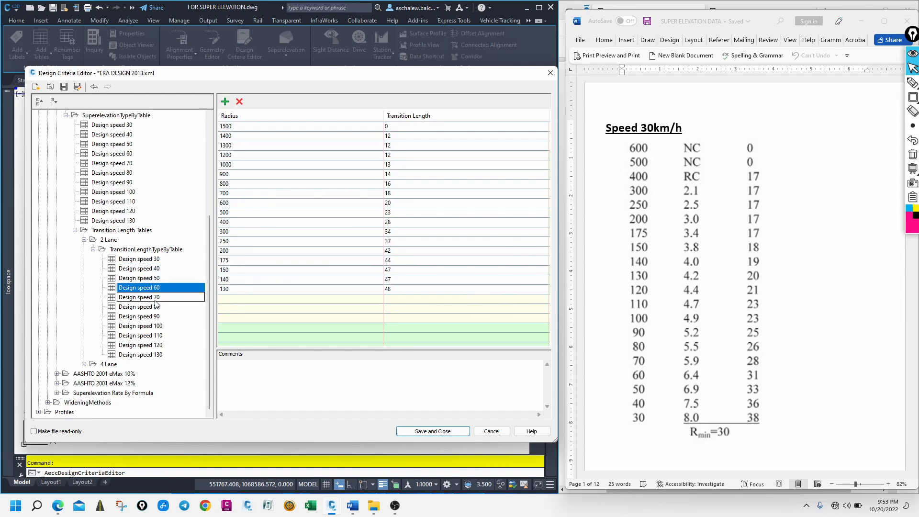
click(156, 318)
click(160, 338)
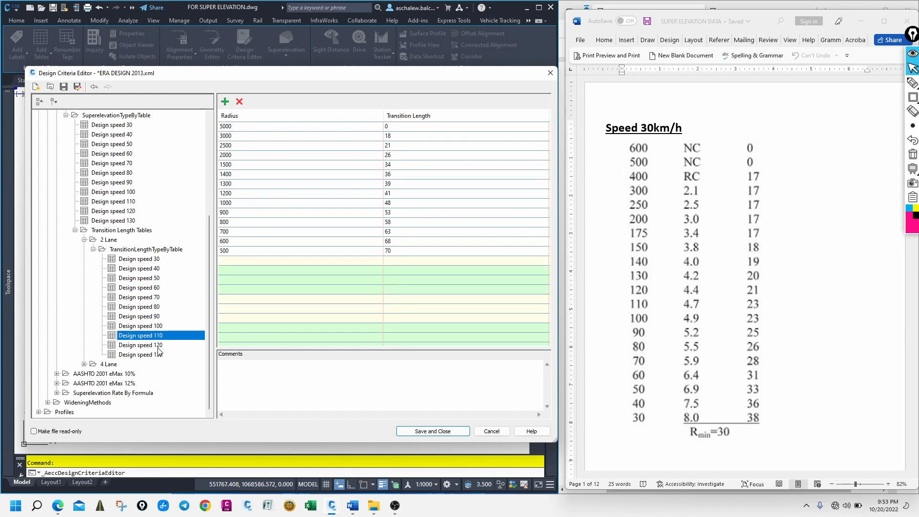
click(154, 346)
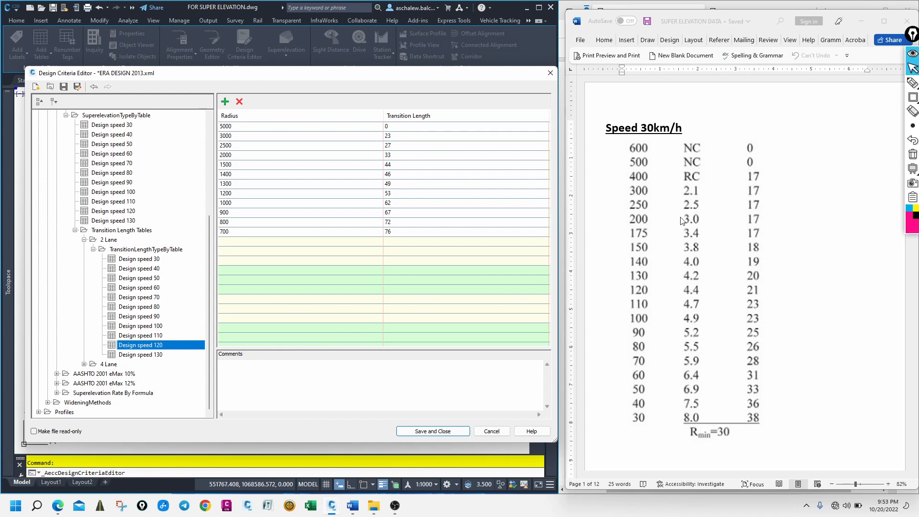
Collapse the transition length and superelevation rate tables under AASHTO 2001 eMax 8% and look over the other superelevation table sets.
click(120, 145)
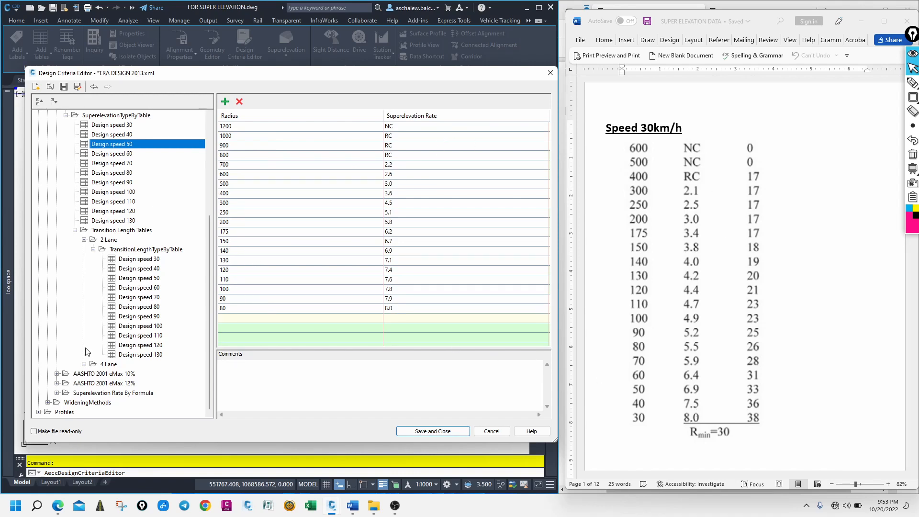
scroll(63, 175, up, 2)
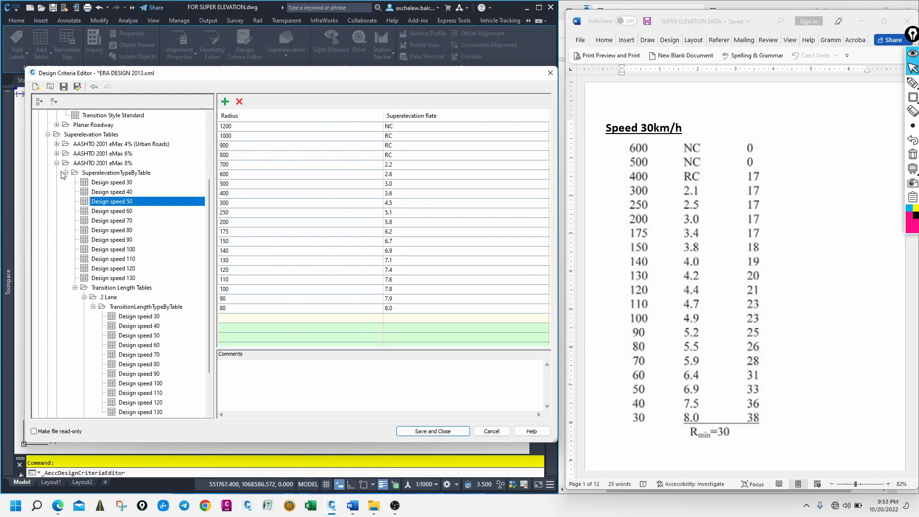
click(75, 288)
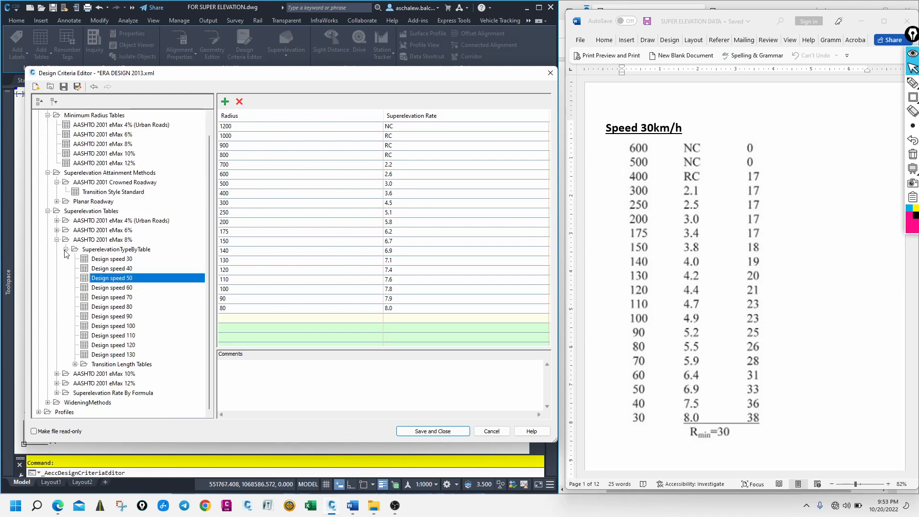
click(65, 250)
click(112, 280)
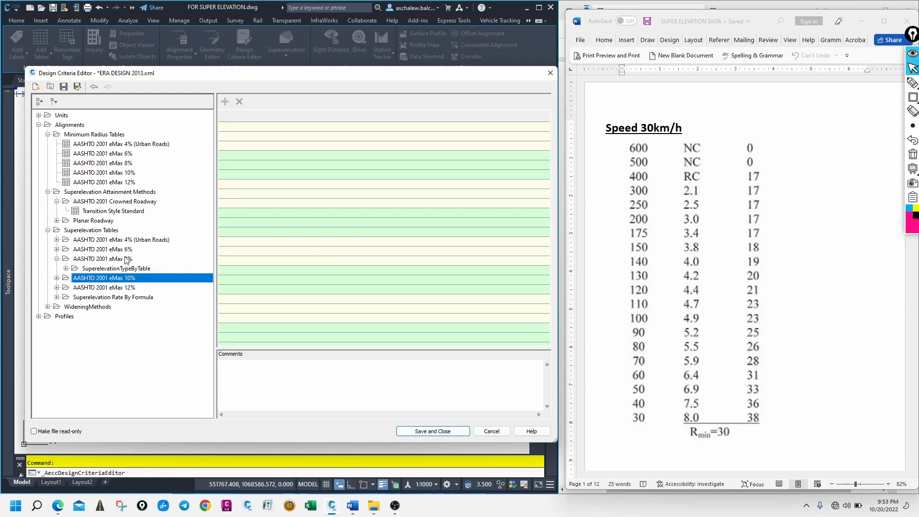
click(144, 240)
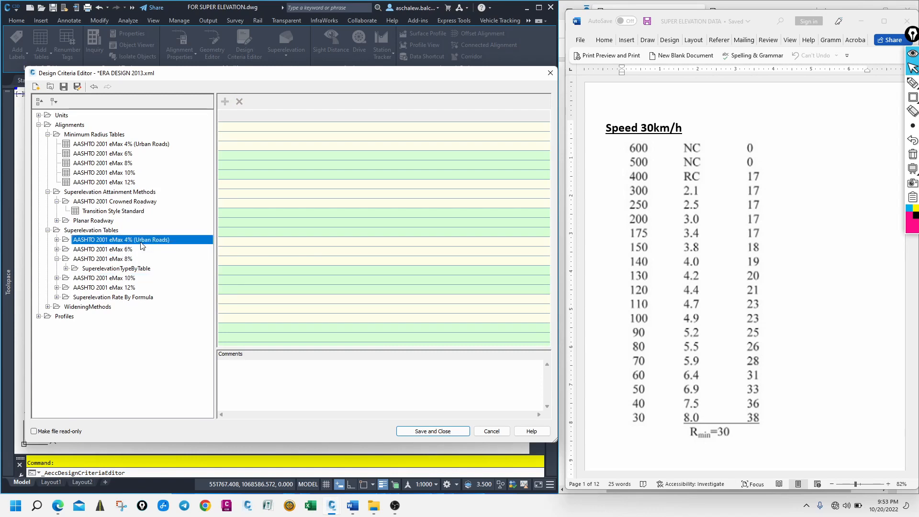
click(127, 280)
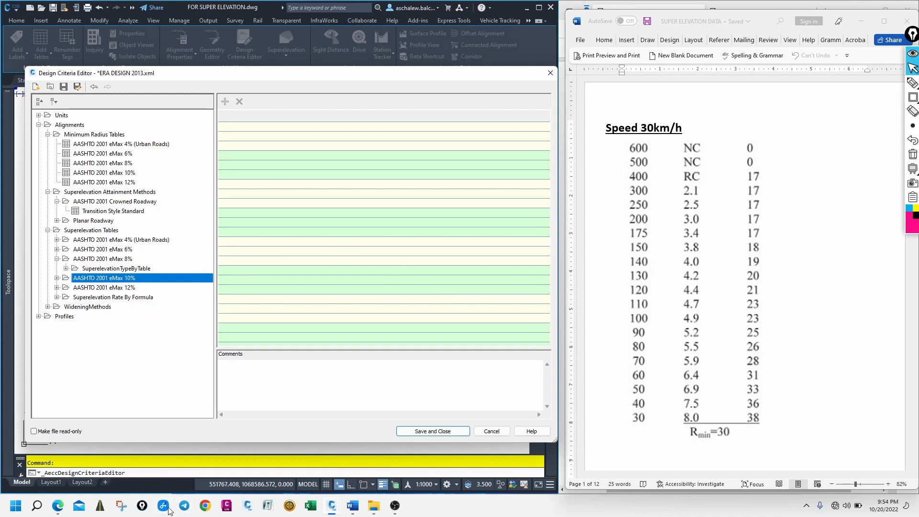
Open the CURVE WIDENING PDF from the ERA MANUAL 2013 folder and enlarge Table 8-3 for reading.
click(374, 506)
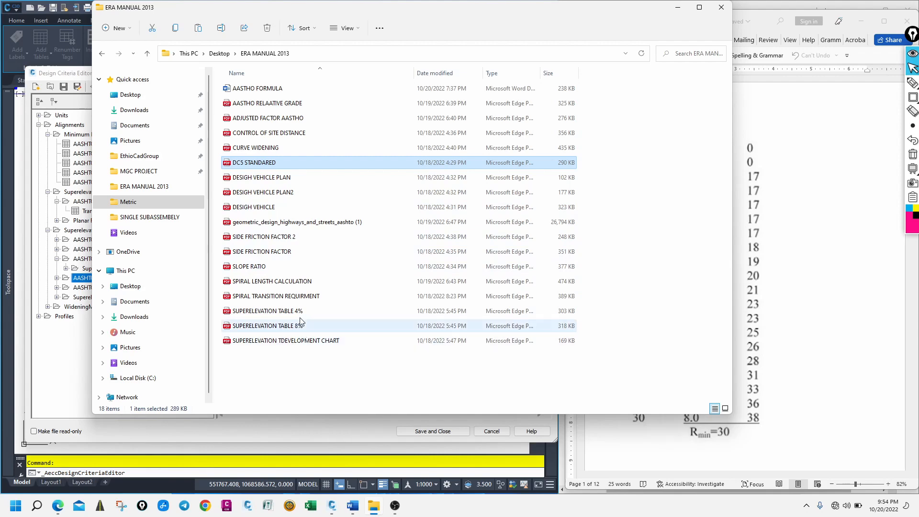
double_click(257, 149)
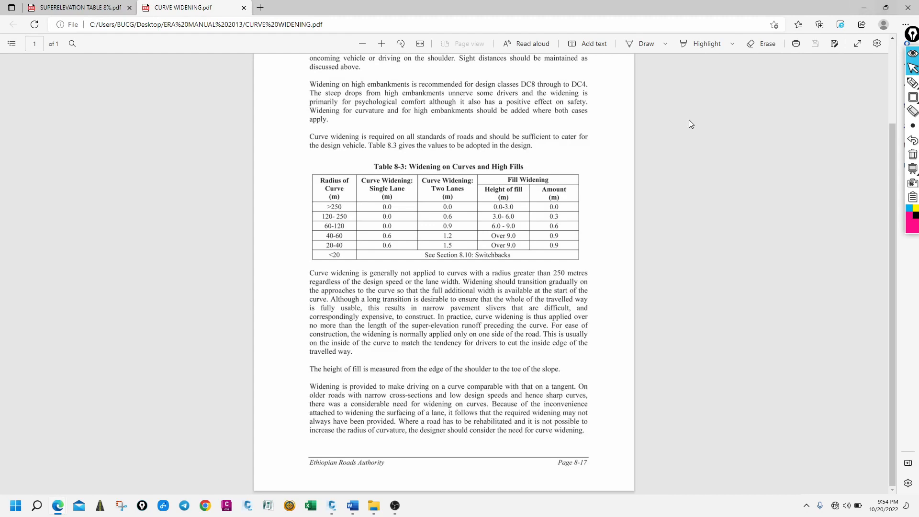
scroll(371, 228, up, 3)
scroll(354, 322, down, 2)
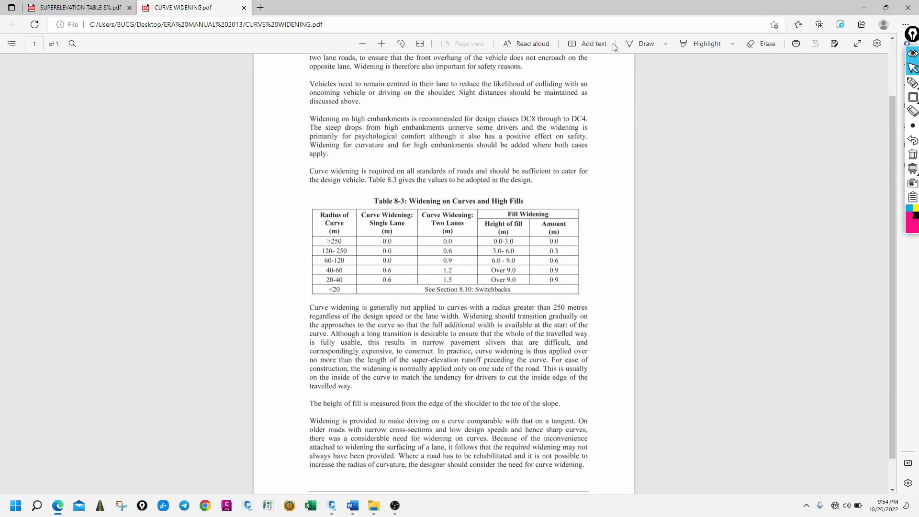
click(382, 44)
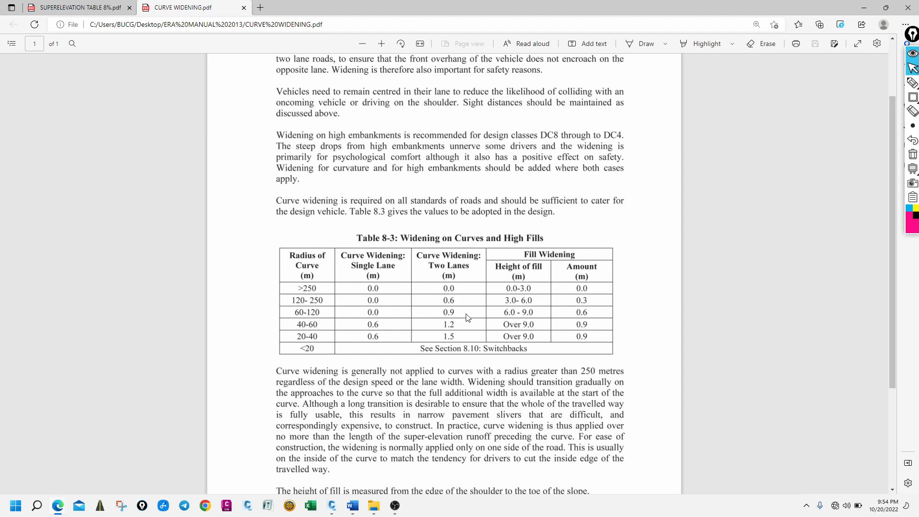
Outline the Radius of Curve and two-lane Curve Widening columns of Table 8-3 with rectangles, and clear the markings.
mouse_move(913, 98)
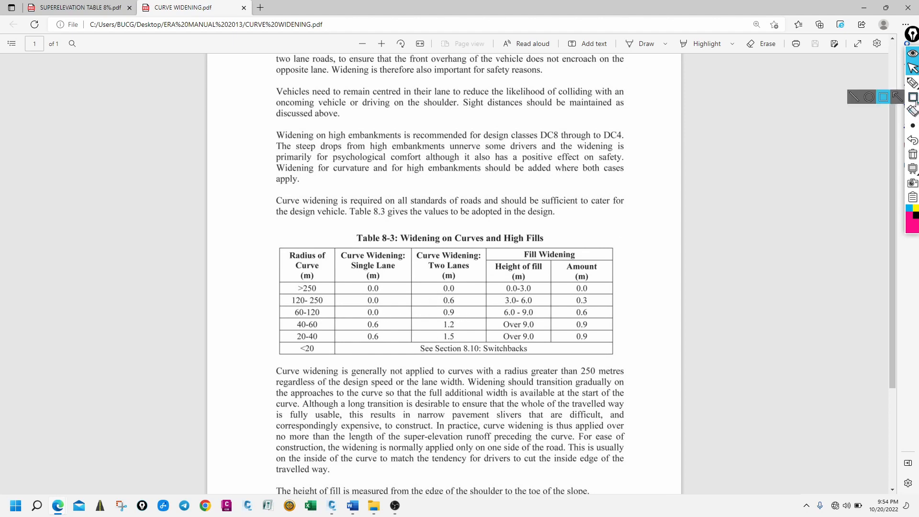
click(884, 98)
drag(262, 232, 339, 363)
drag(403, 229, 489, 371)
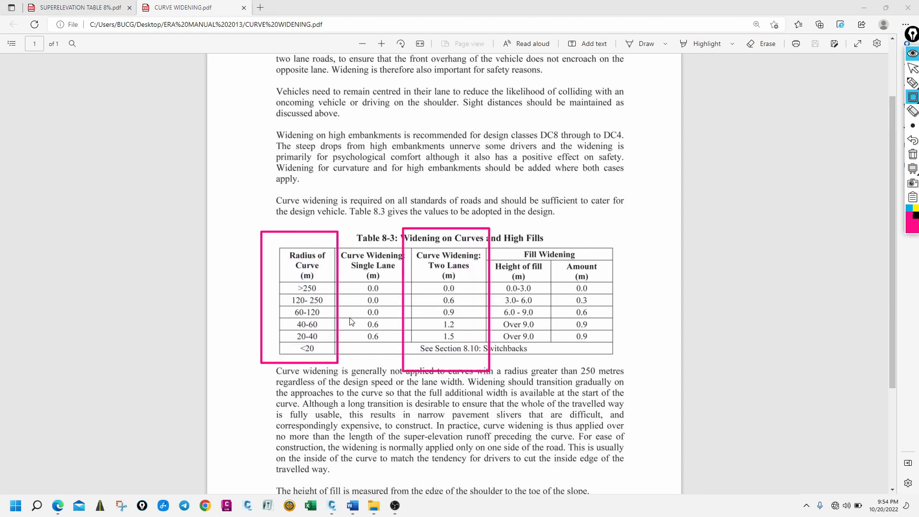
click(913, 155)
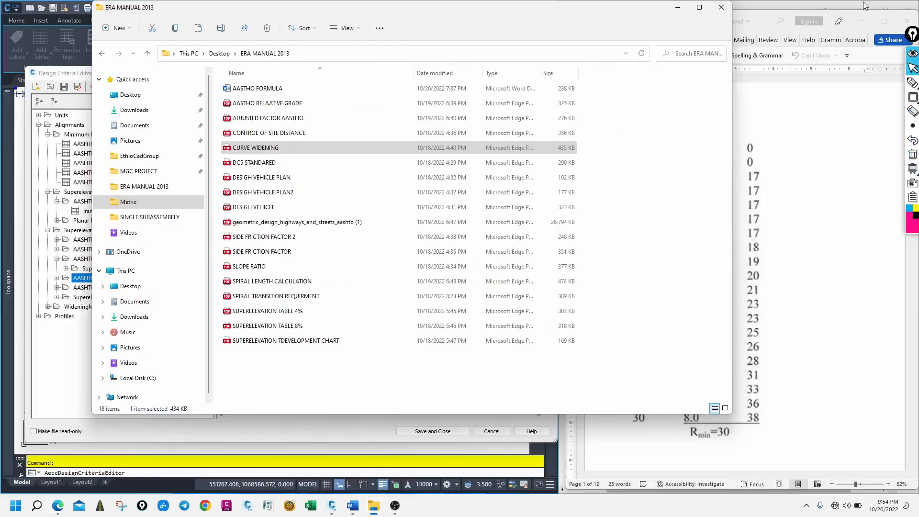
Return to the Design Criteria Editor and open the widening formula of the AASHTO Simple Formula method.
click(865, 8)
click(677, 7)
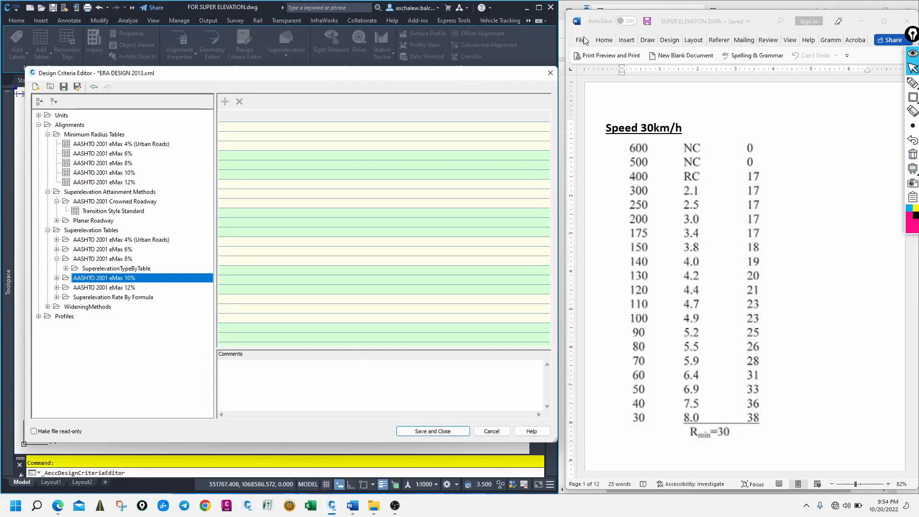
click(48, 307)
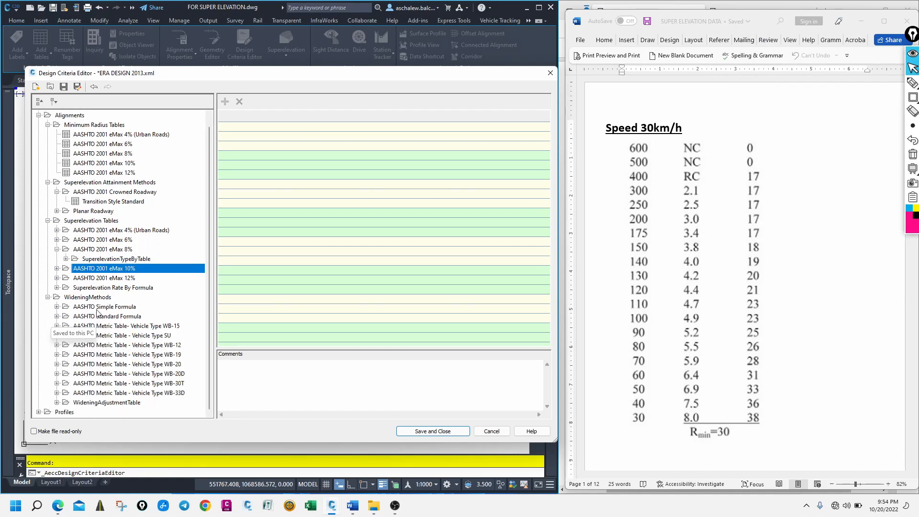
click(102, 307)
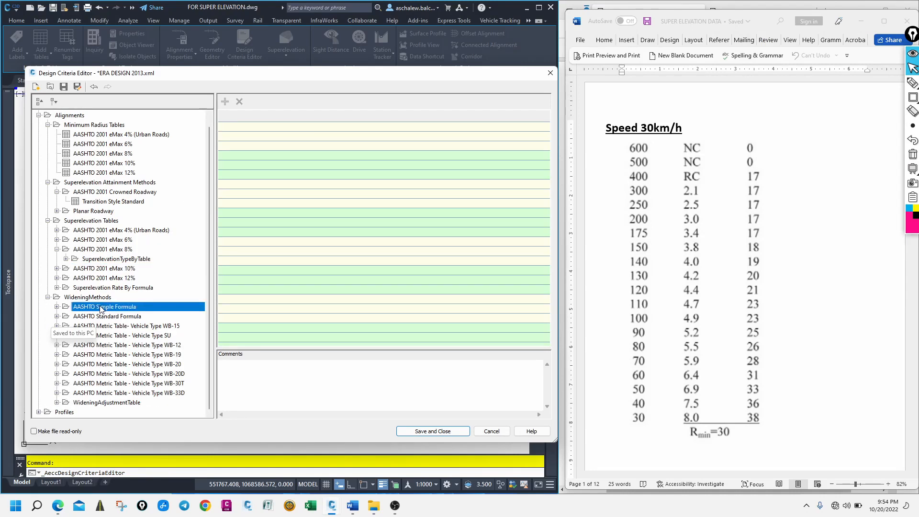
click(57, 307)
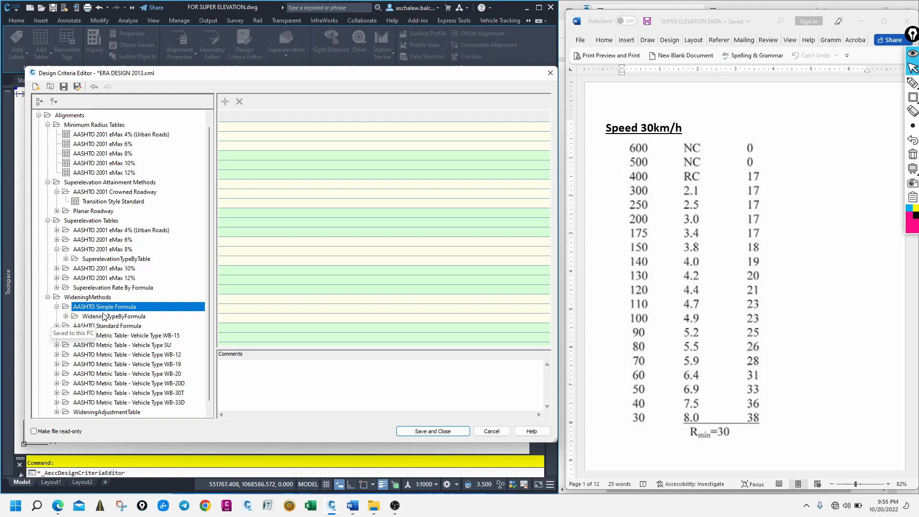
click(103, 317)
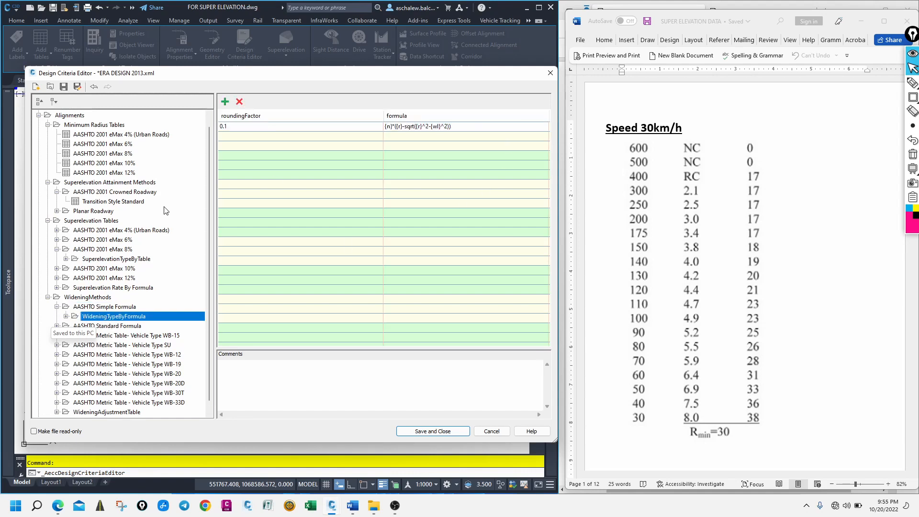
Open the widening formula of the AASHTO Standard Formula method.
scroll(165, 211, down, 1)
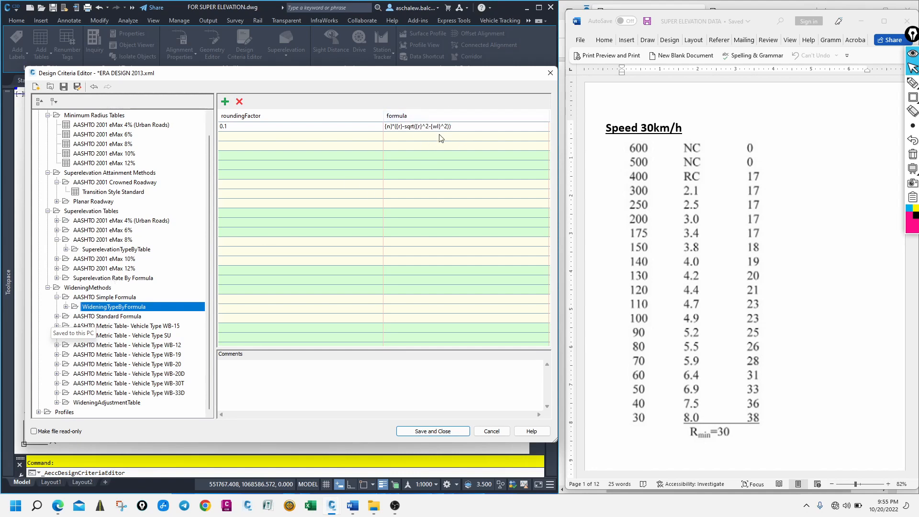
click(57, 316)
click(113, 326)
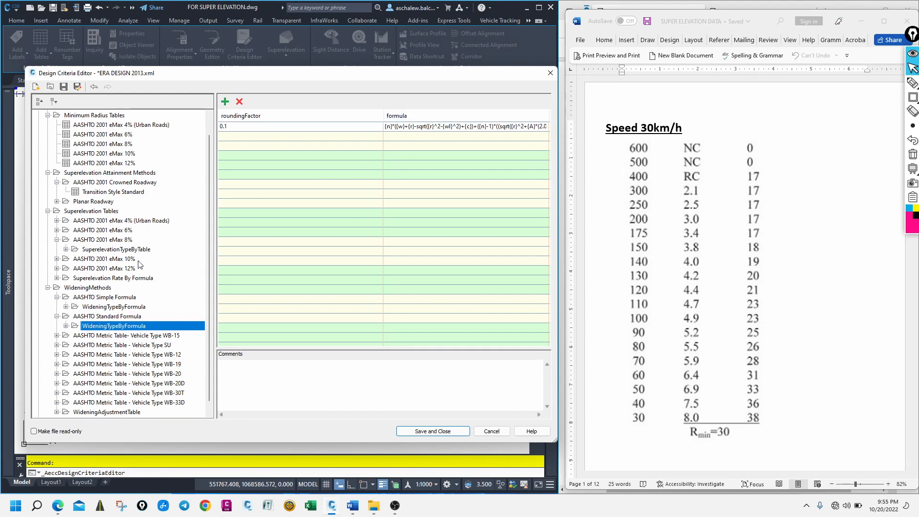
Rename the widening method AASHTO Metric Table - Vehicle Type WB-15 to ERA WIDENING.
scroll(136, 259, down, 1)
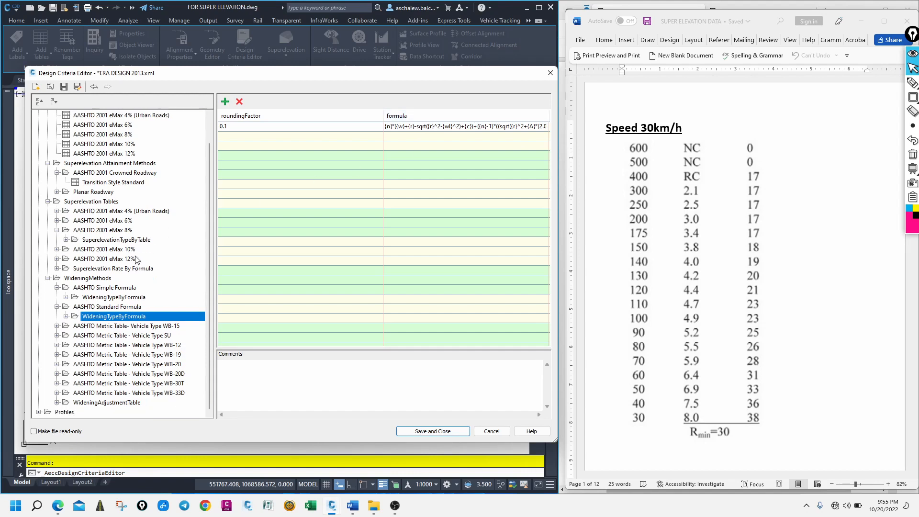
click(58, 326)
click(101, 327)
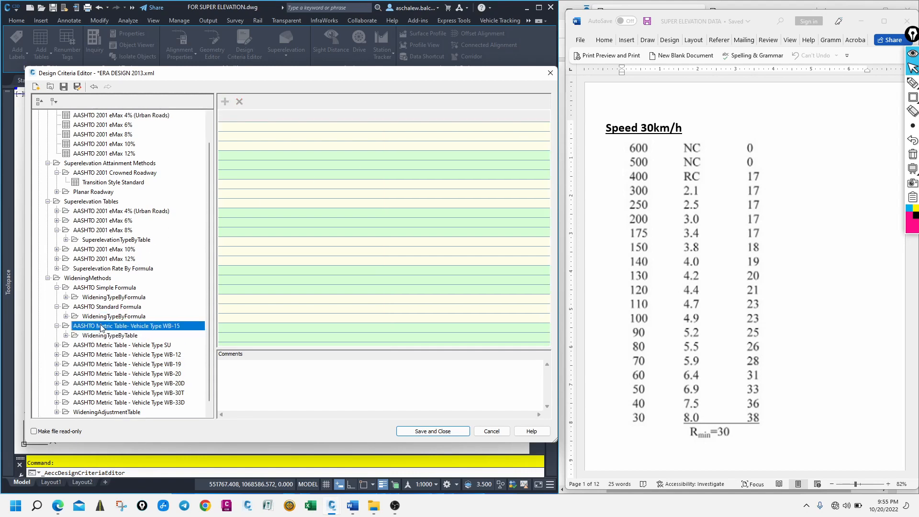
right_click(101, 328)
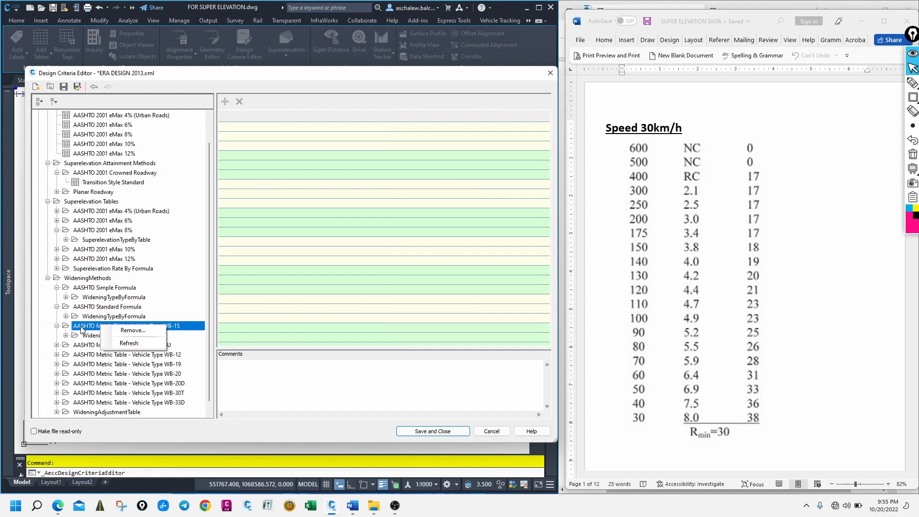
click(82, 329)
click(82, 328)
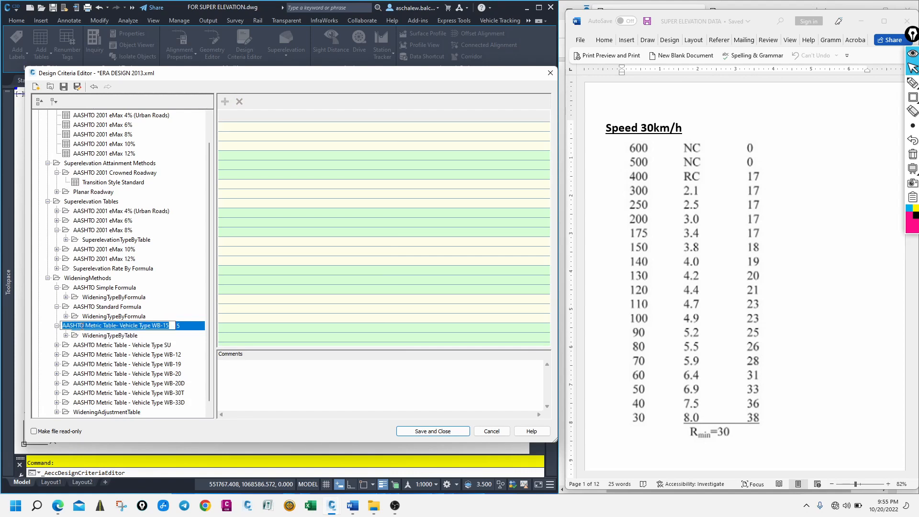
text(ERA WIDENING)
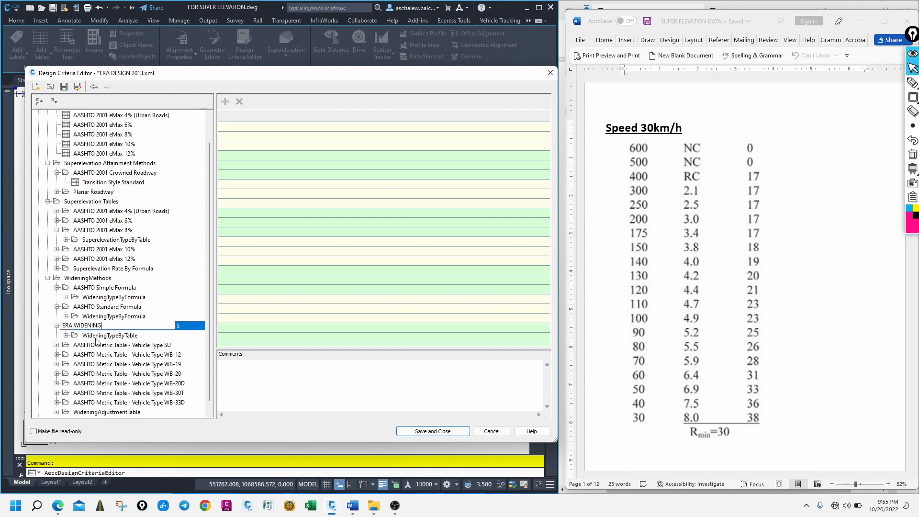
key(Return)
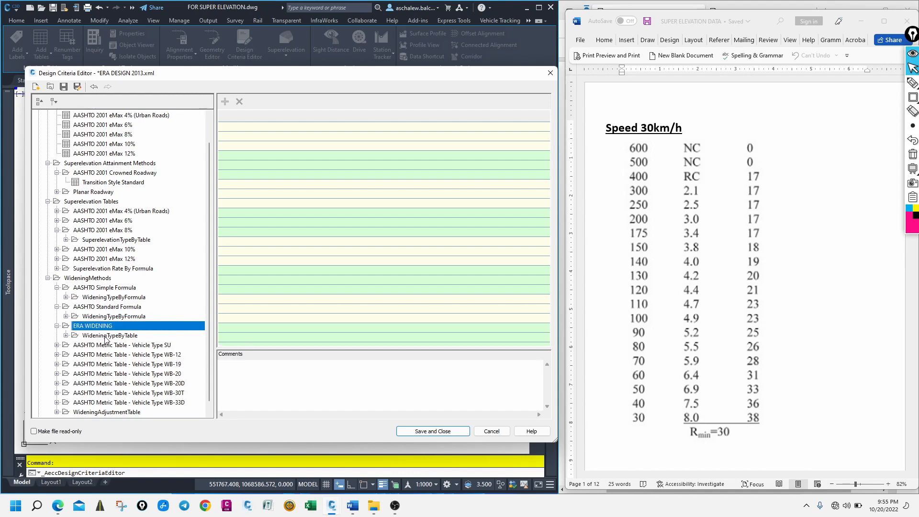
Remove the 6.6 and 6.0 lane widths from the ERA WIDENING method's widening table.
double_click(78, 336)
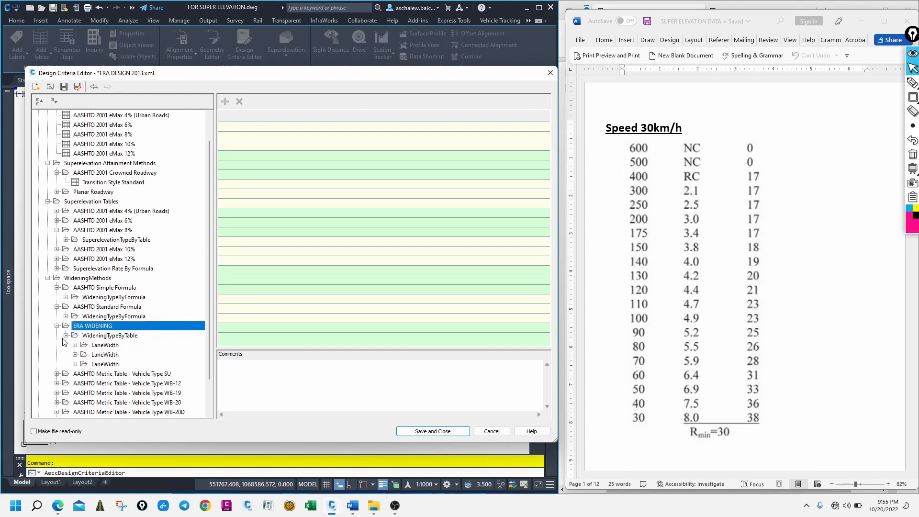
click(103, 356)
right_click(105, 355)
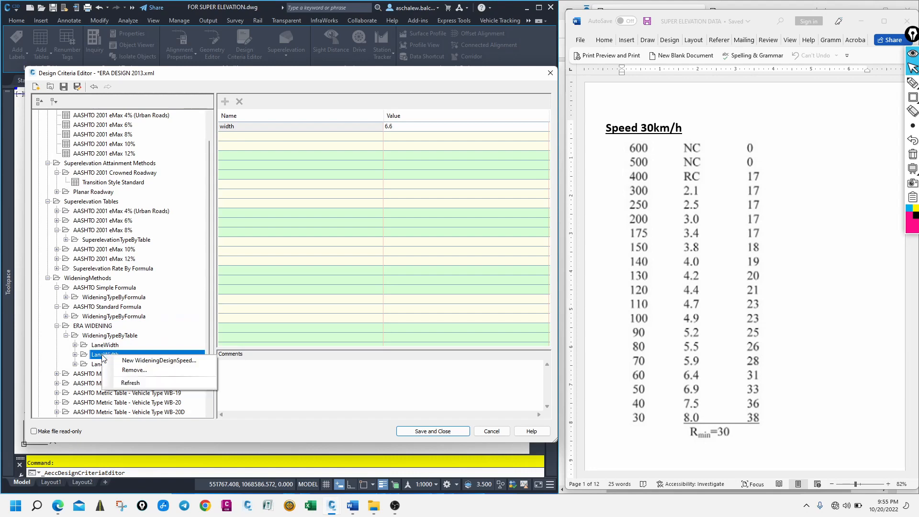
click(138, 371)
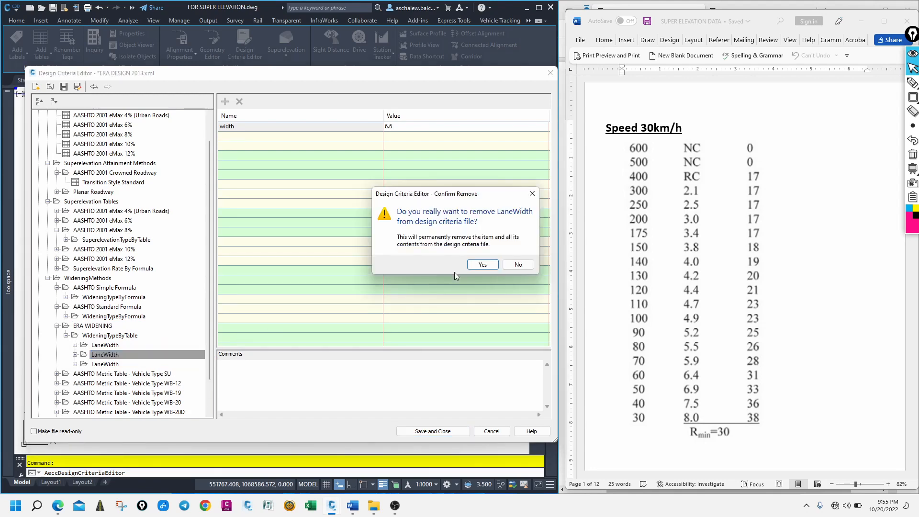
click(105, 354)
right_click(112, 354)
click(147, 367)
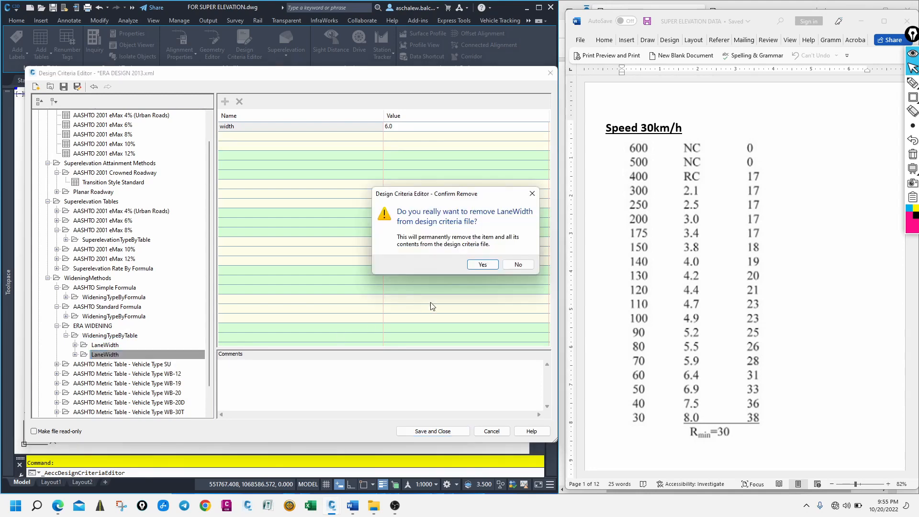
click(480, 266)
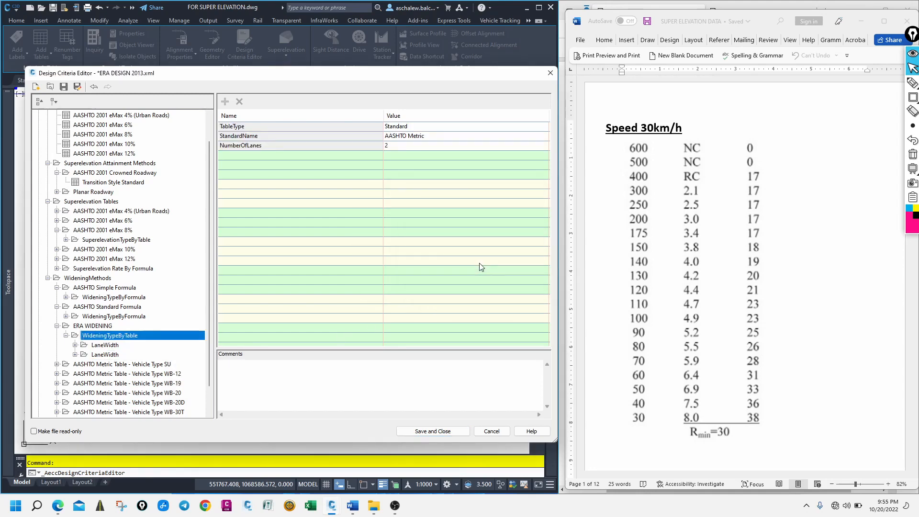
Set the width of the remaining LaneWidth entry under ERA WIDENING to 7.
click(104, 345)
click(406, 126)
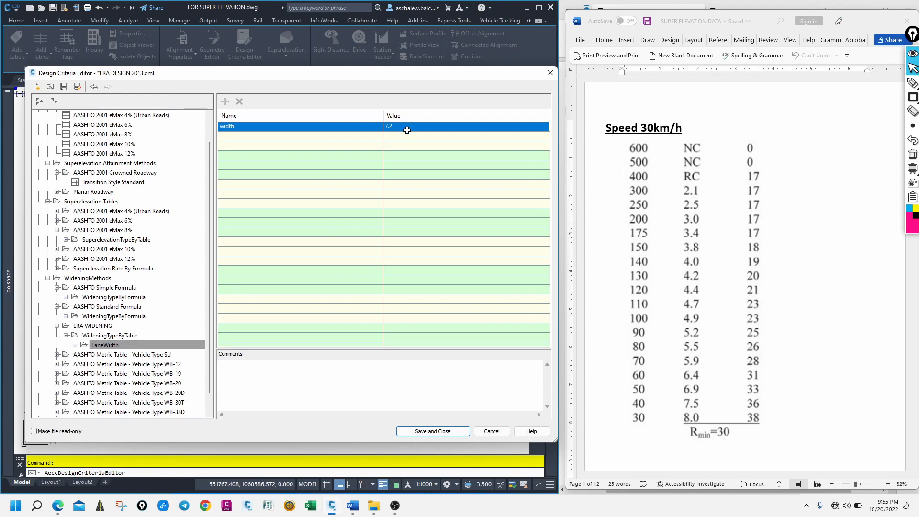
click(407, 130)
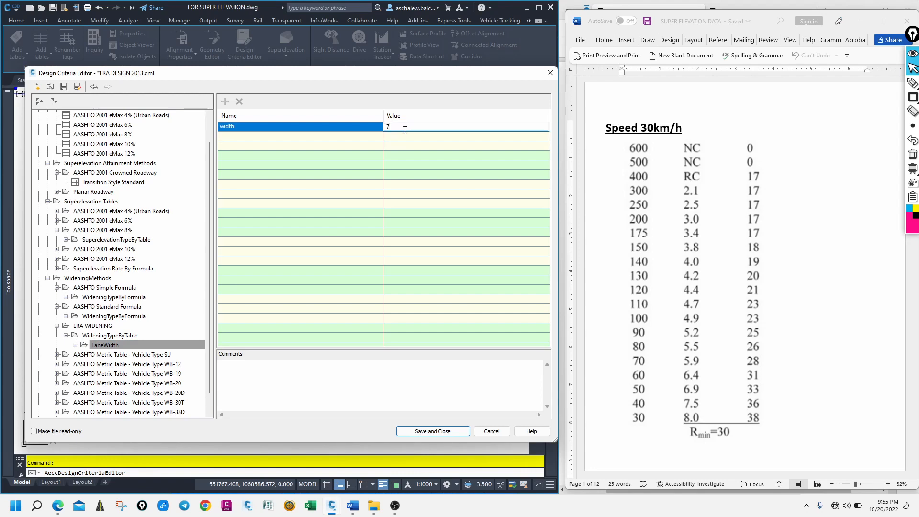
click(399, 175)
Add blank rows at the end of the lane width's Design speed 50 table and enter radius 60 in the first.
click(75, 345)
click(137, 357)
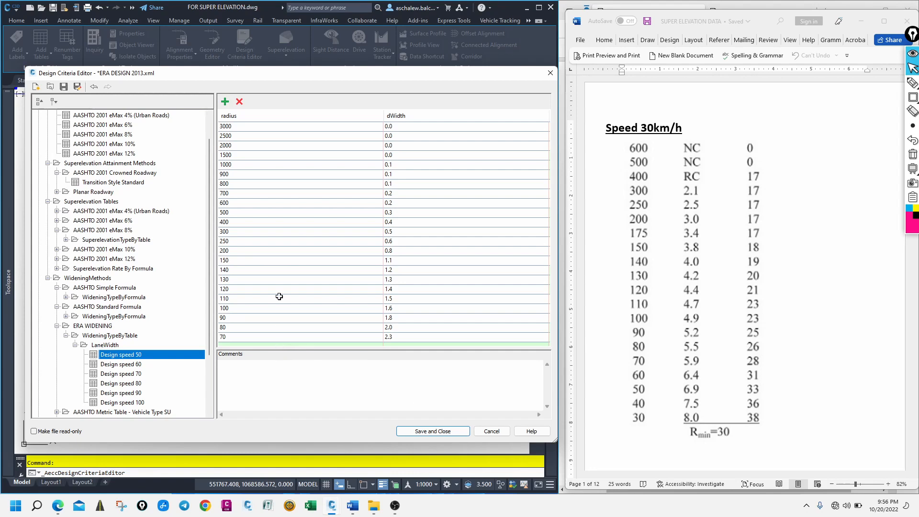
click(252, 336)
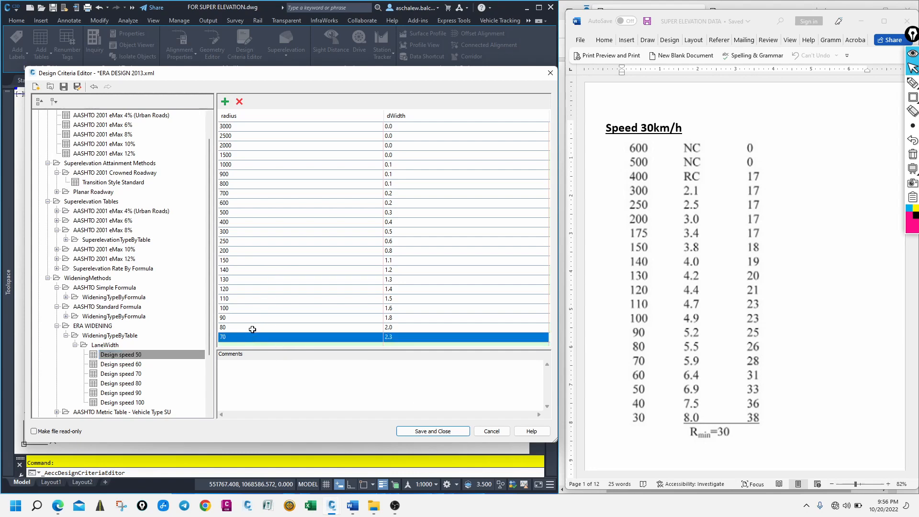
click(226, 103)
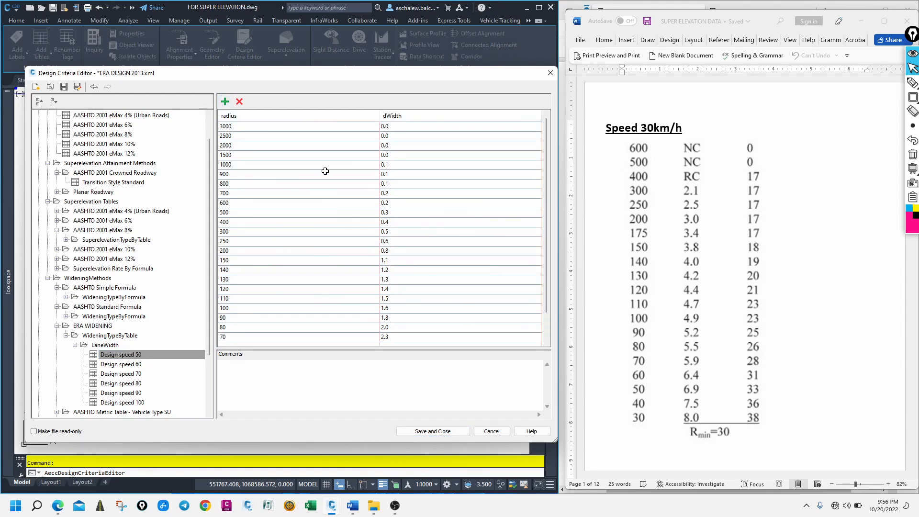
scroll(325, 171, down, 1)
click(230, 318)
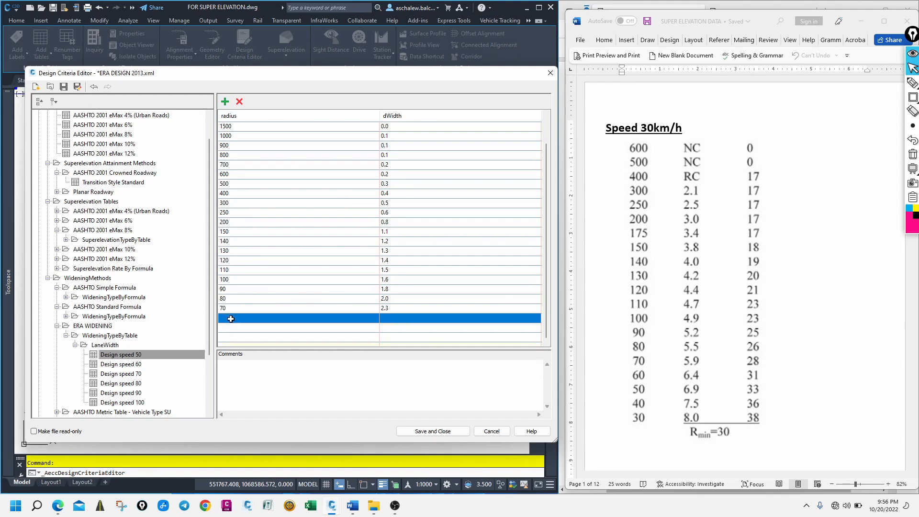
click(230, 318)
text(60)
click(237, 328)
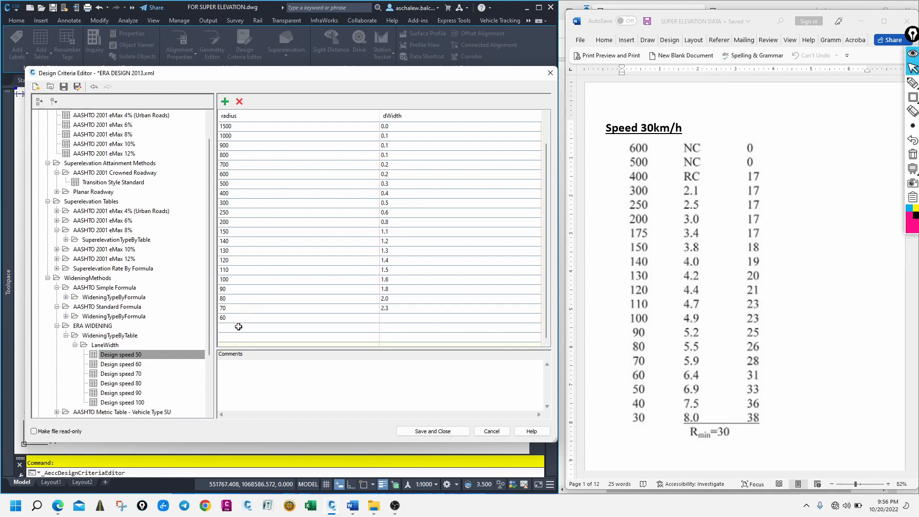
click(238, 326)
click(239, 326)
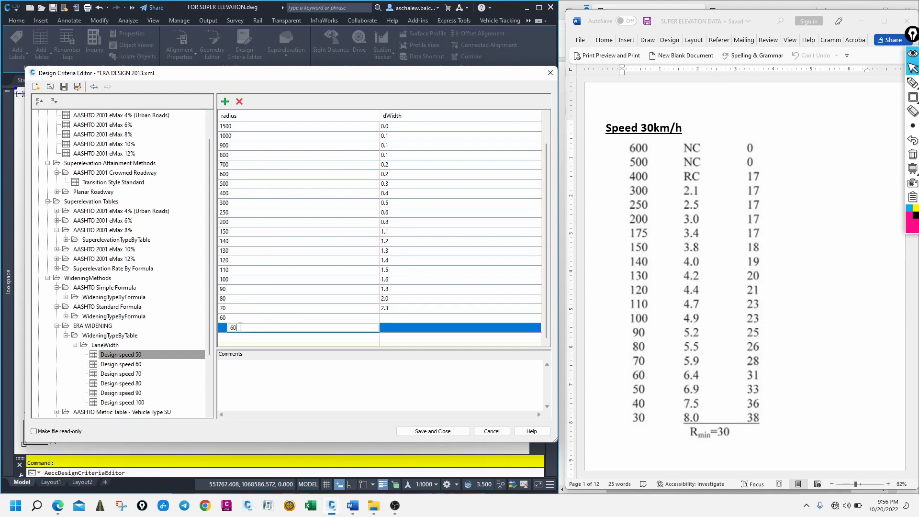
click(236, 341)
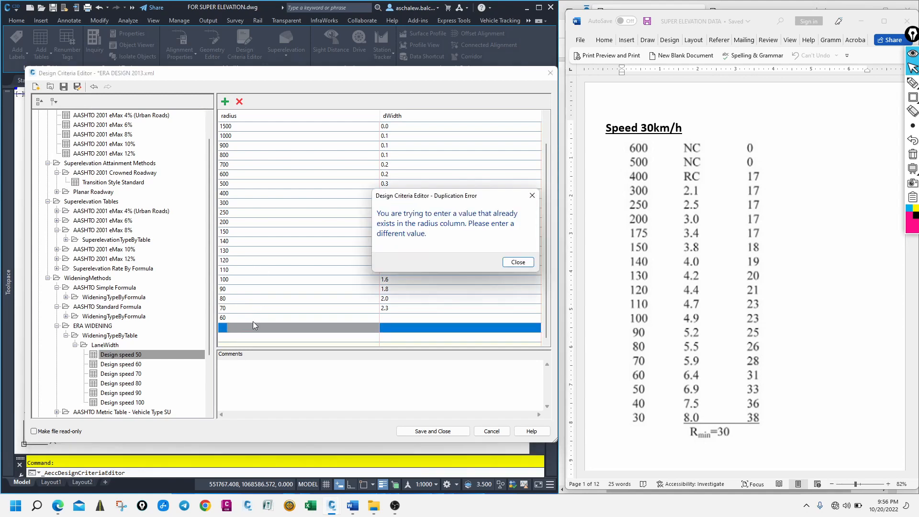
click(512, 265)
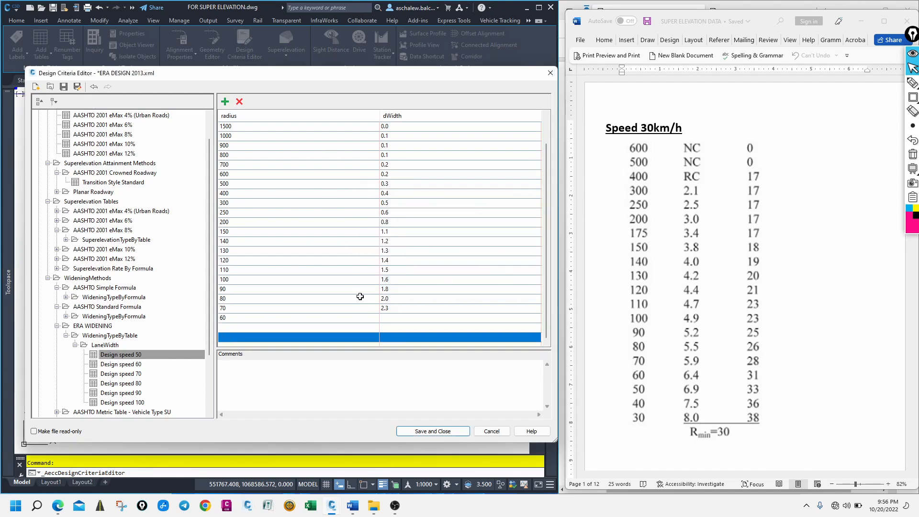
Enter radii 50 and 40 in the two blank rows below radius 60.
click(219, 330)
click(239, 328)
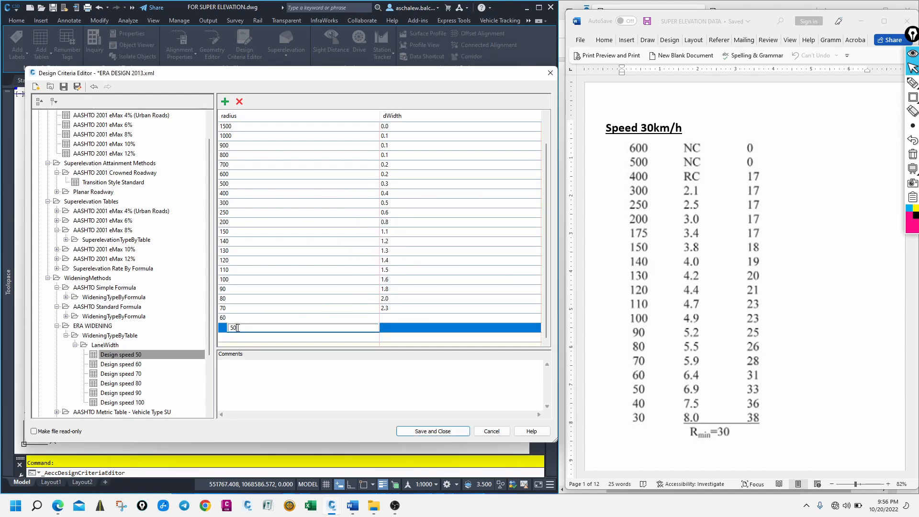
key(Return)
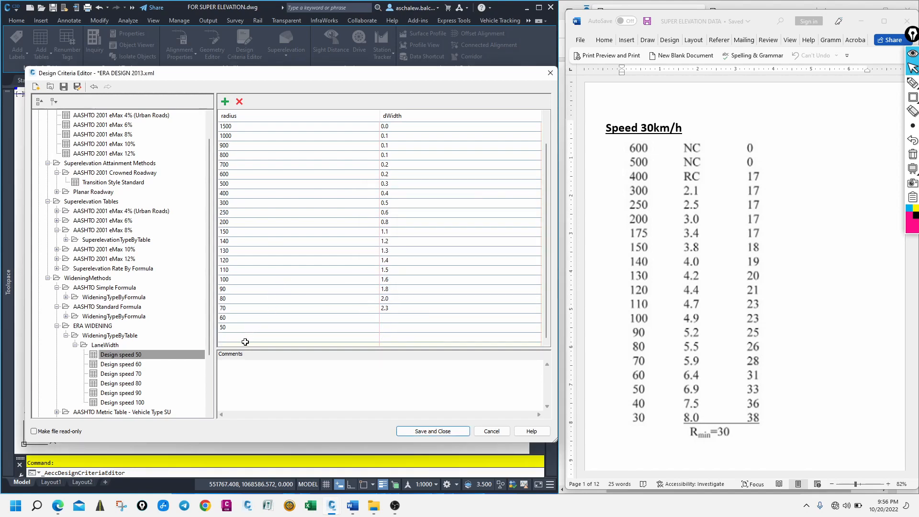
click(242, 337)
click(242, 337)
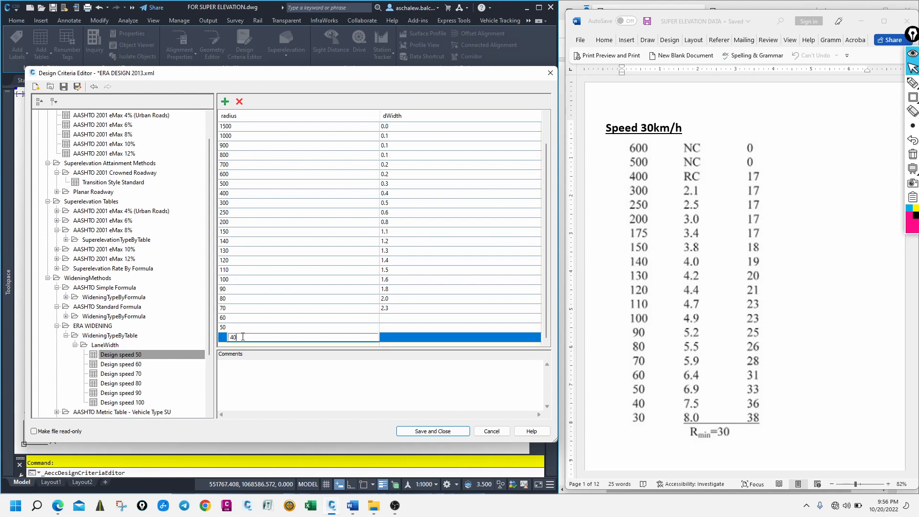
key(Return)
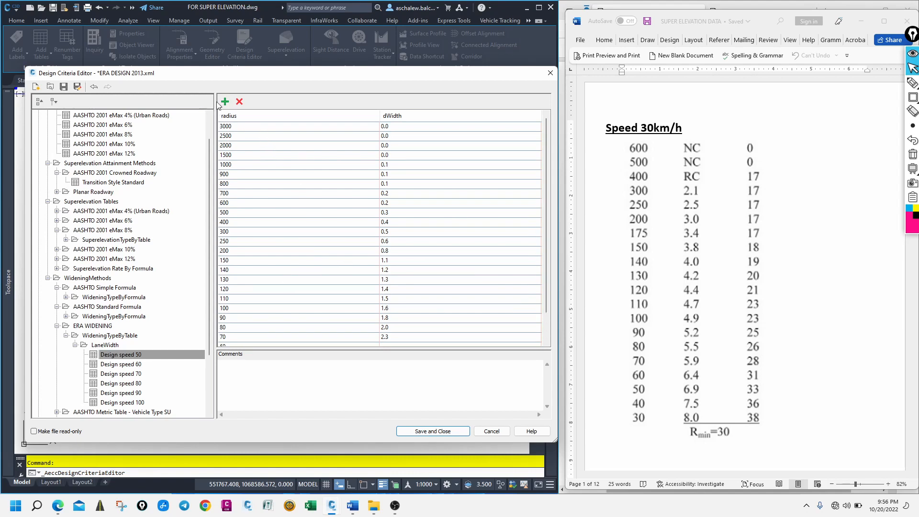
Add two more rows at the end of the Design speed 50 table with radii 30 and 20.
click(235, 338)
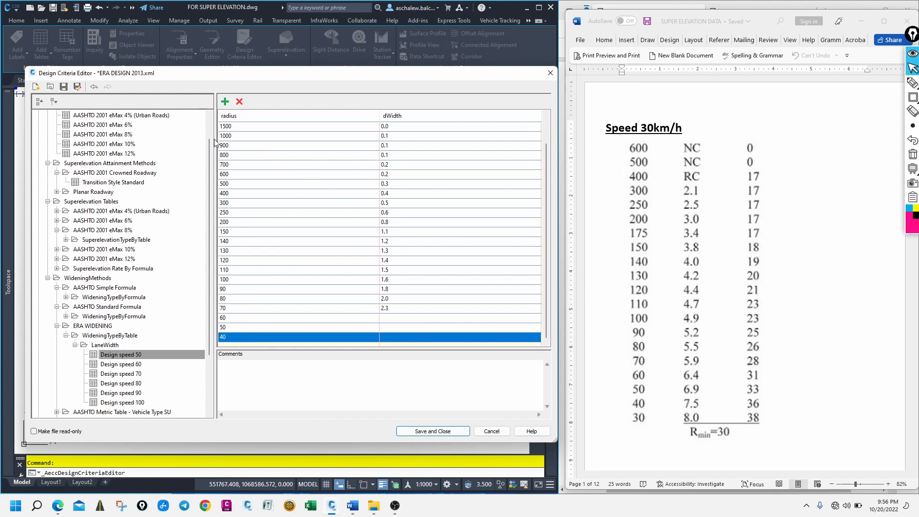
click(226, 102)
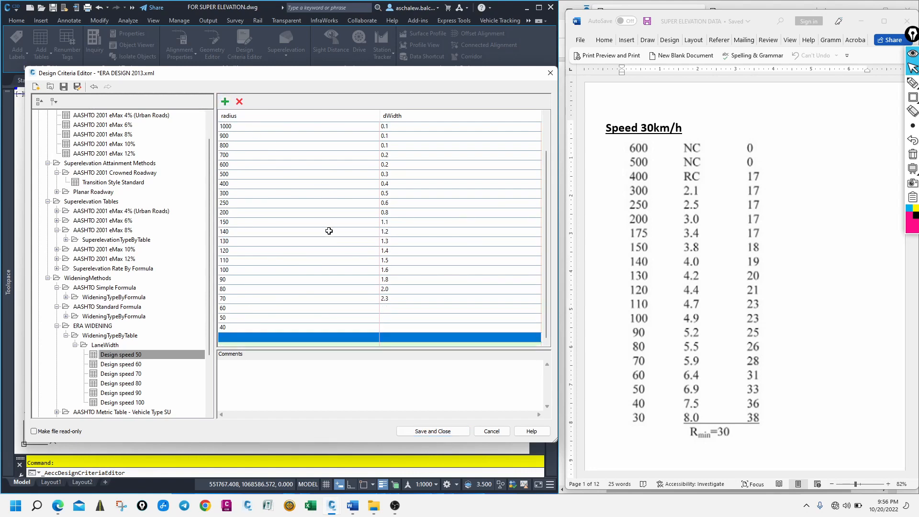
click(233, 337)
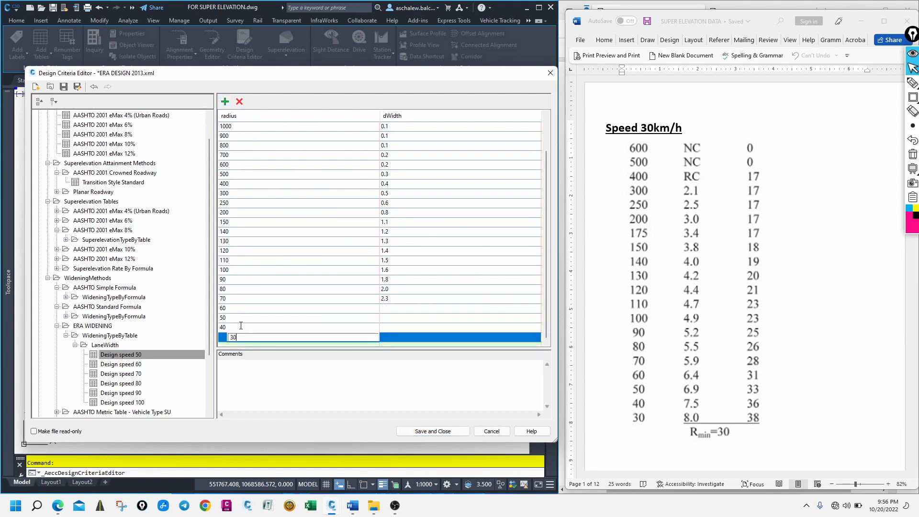
key(Return)
click(226, 105)
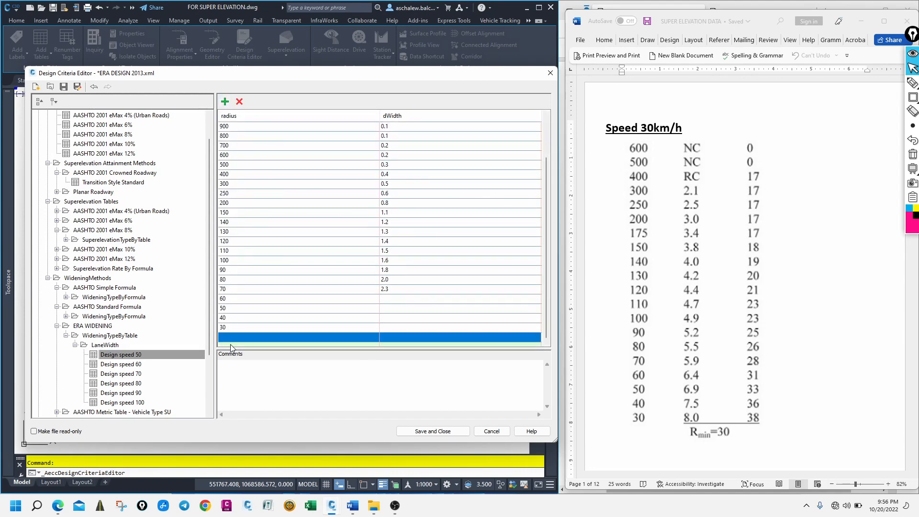
click(229, 337)
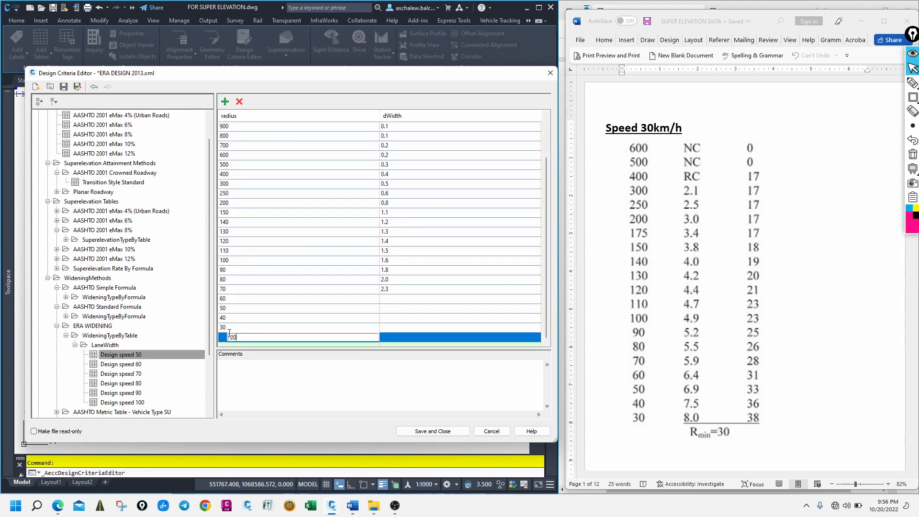
key(Return)
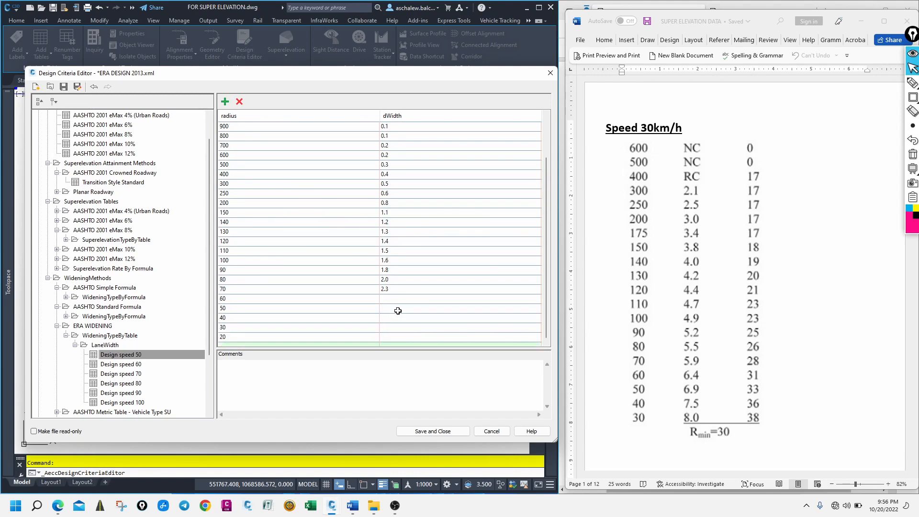
Set the dWidth to 1.5 for the 20 and 30 radius rows of the Design speed 50 table.
click(392, 337)
click(393, 336)
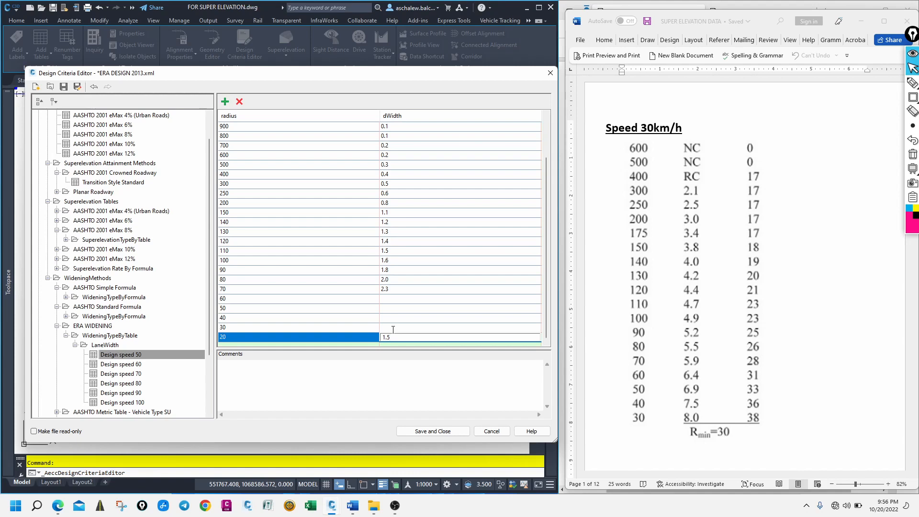
text(1.5)
key(Return)
click(397, 328)
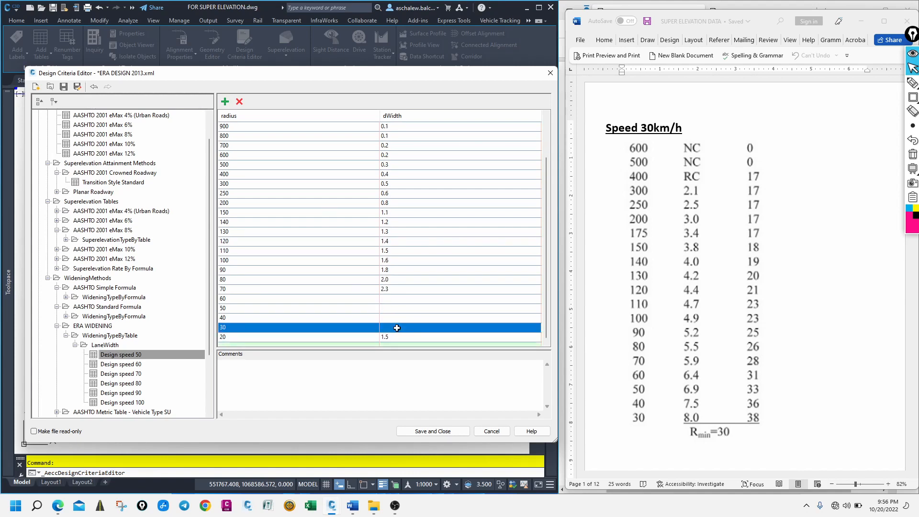
click(397, 328)
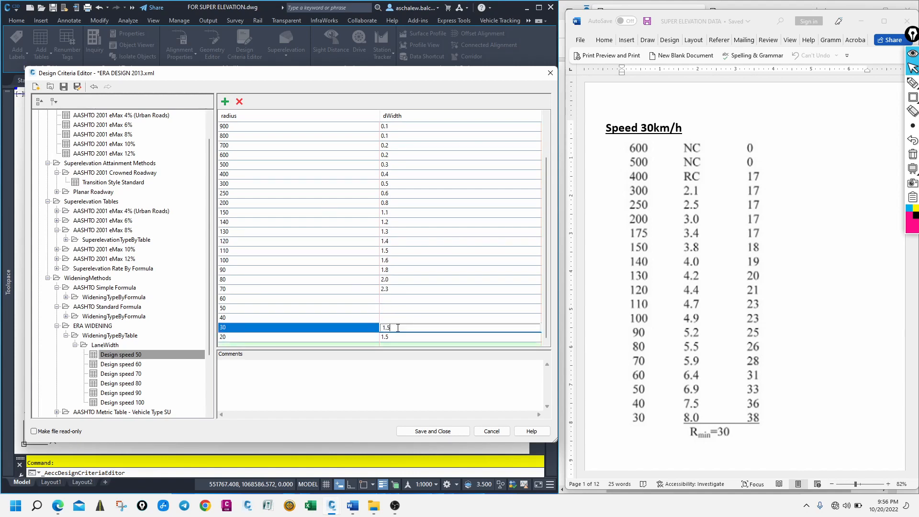
text(1.5)
key(Return)
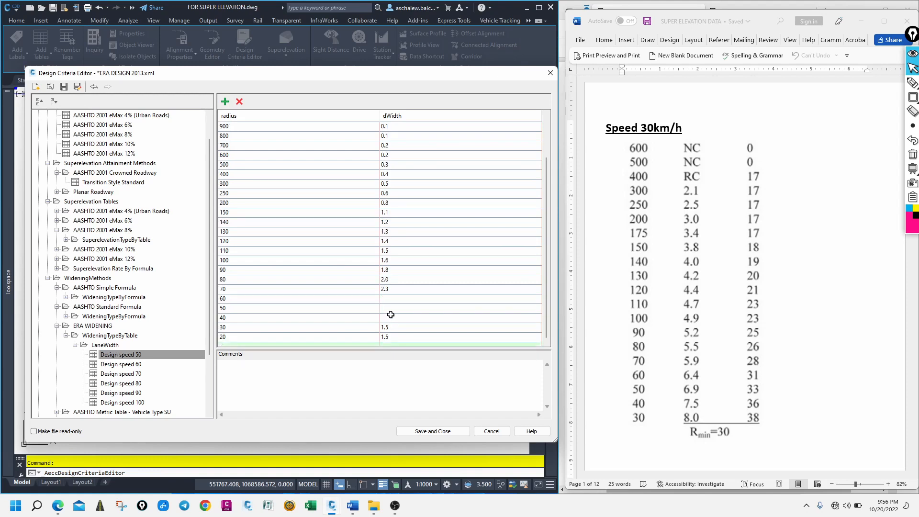
Set the dWidth to 1.5 for the radius 40 row of the Design speed 50 table.
click(391, 315)
click(392, 315)
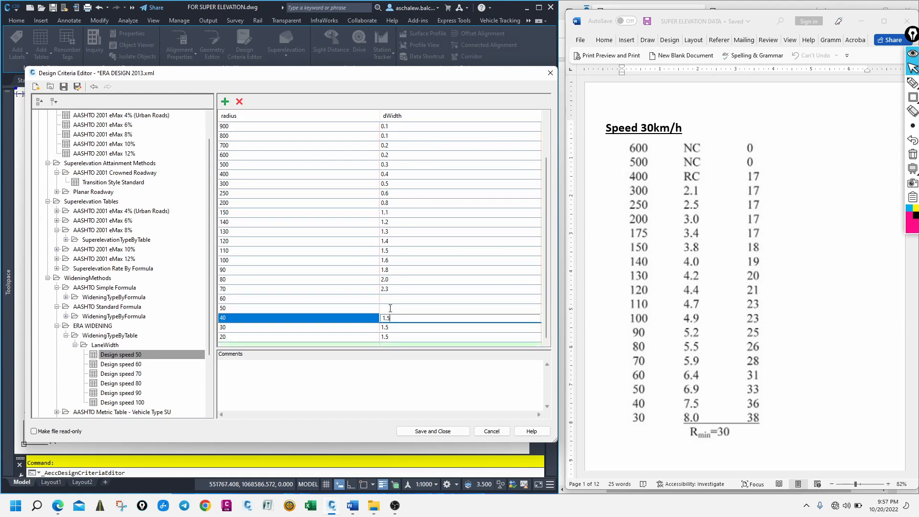
text(1.5)
key(Return)
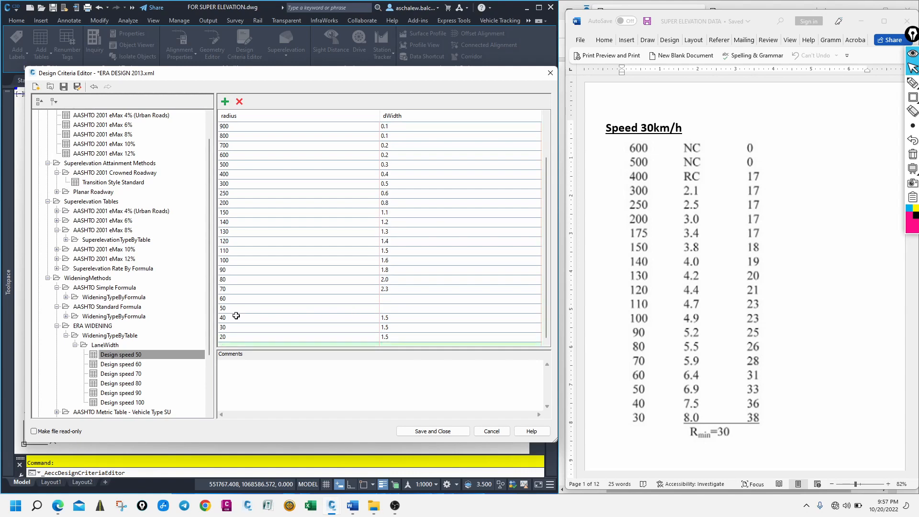
Insert a row below the radius 40 row, change the existing row's radius to 41 and enter radius 40 in the new row.
click(233, 316)
click(225, 102)
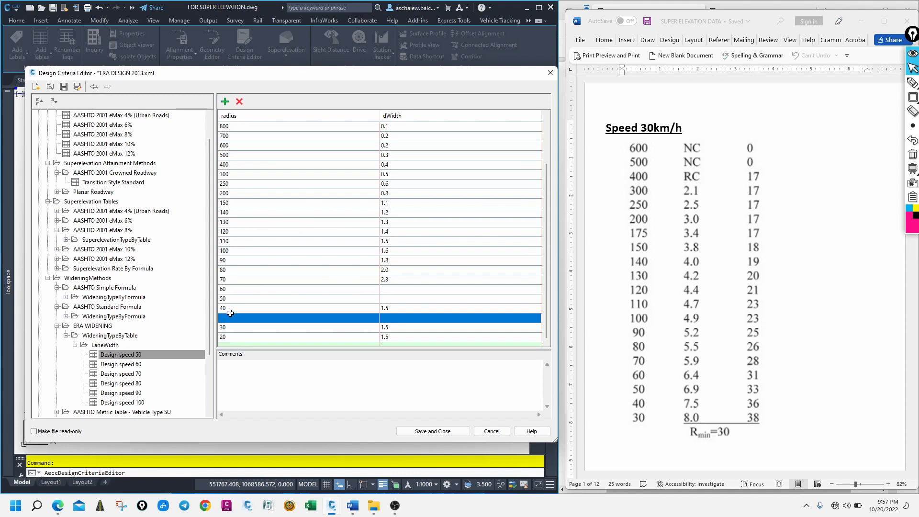
click(230, 309)
click(231, 309)
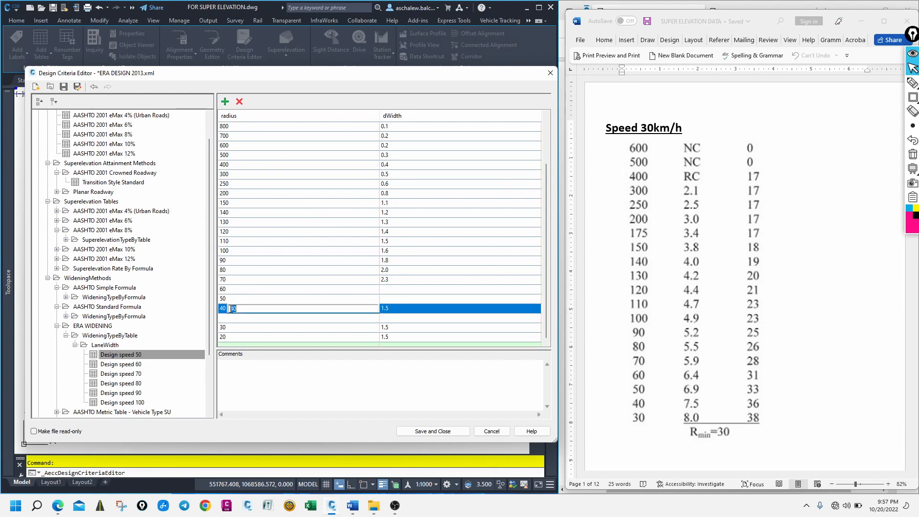
text(1)
key(Return)
click(232, 320)
click(232, 320)
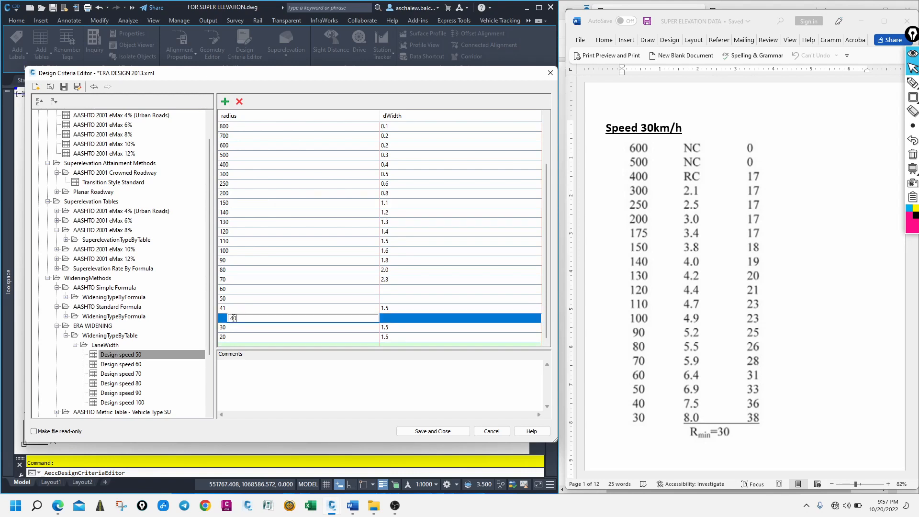
key(Return)
Set the dWidth to 1.5 for the new radius 40 row and to 1.2 for the radius 41 row.
click(397, 317)
click(397, 317)
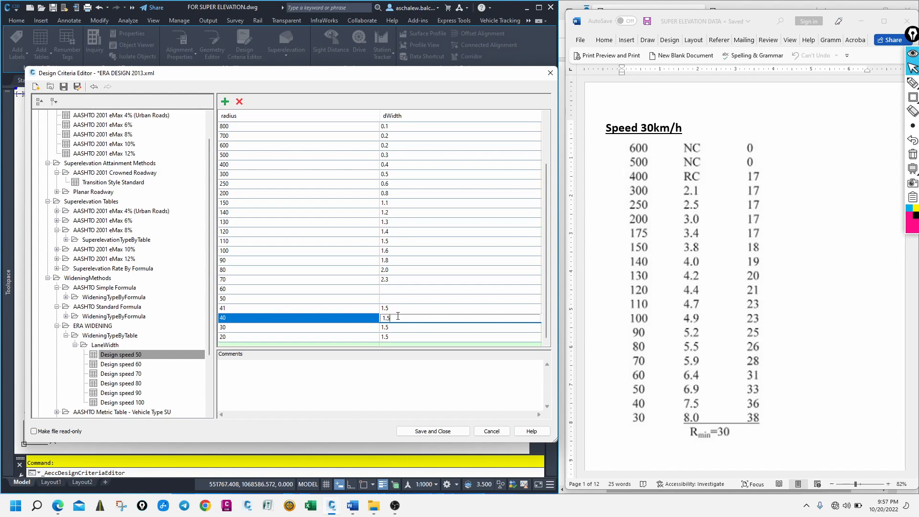
key(Return)
click(395, 307)
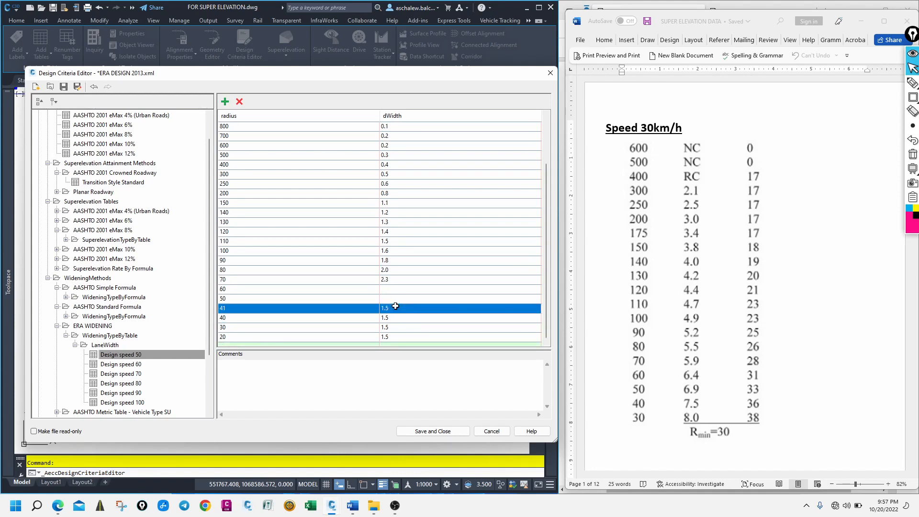
click(396, 306)
text(1.2)
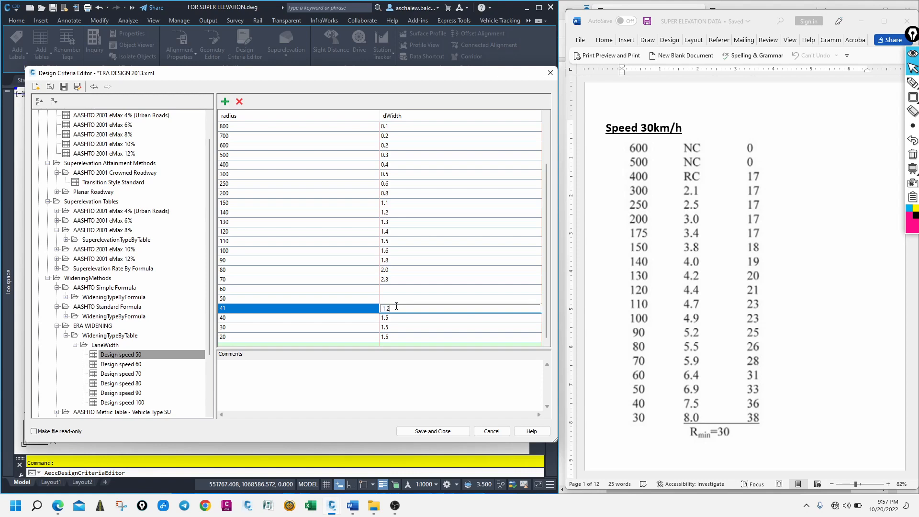
key(Return)
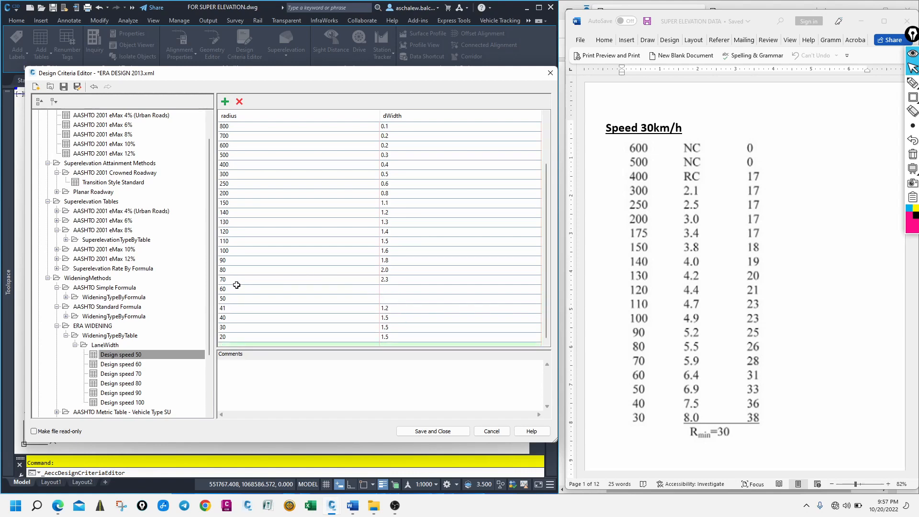
Set the dWidth to 1.2 for the radius 50 and 60 rows of the Design speed 50 table.
click(269, 287)
click(396, 299)
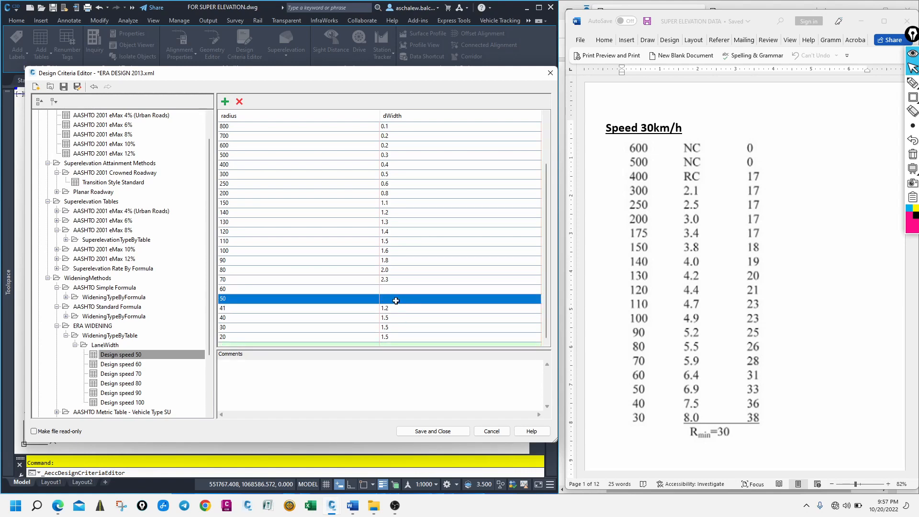
click(396, 300)
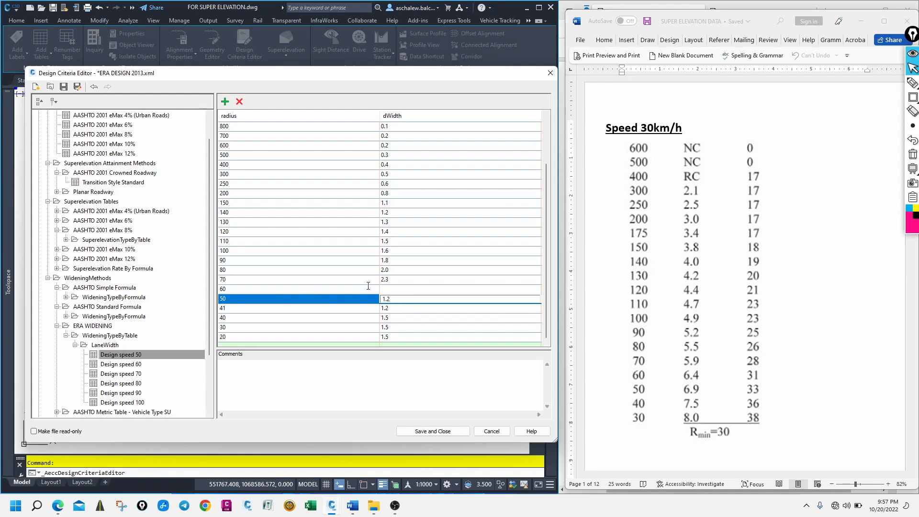
text(1.2)
key(Return)
click(396, 288)
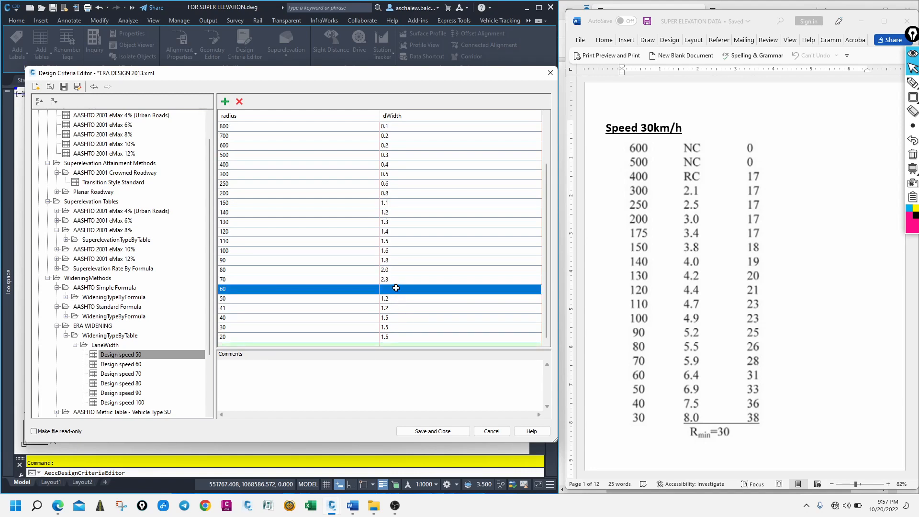
click(396, 289)
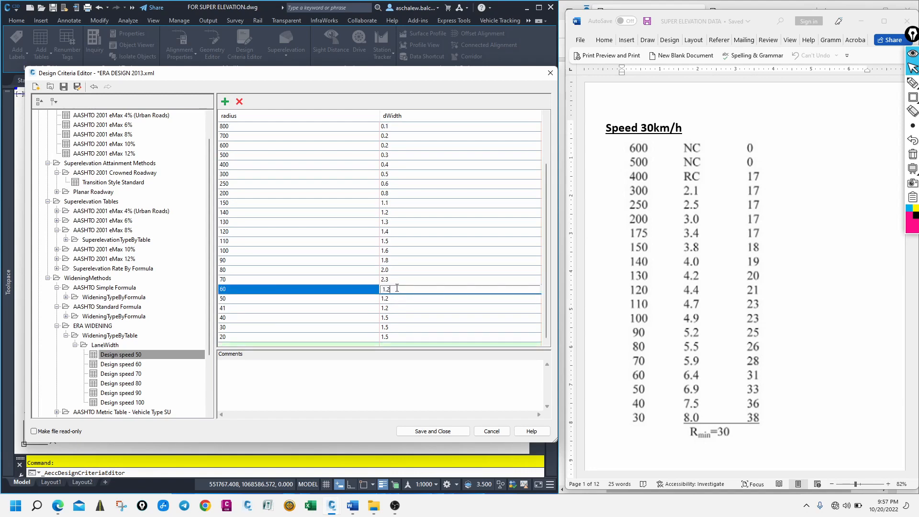
key(Return)
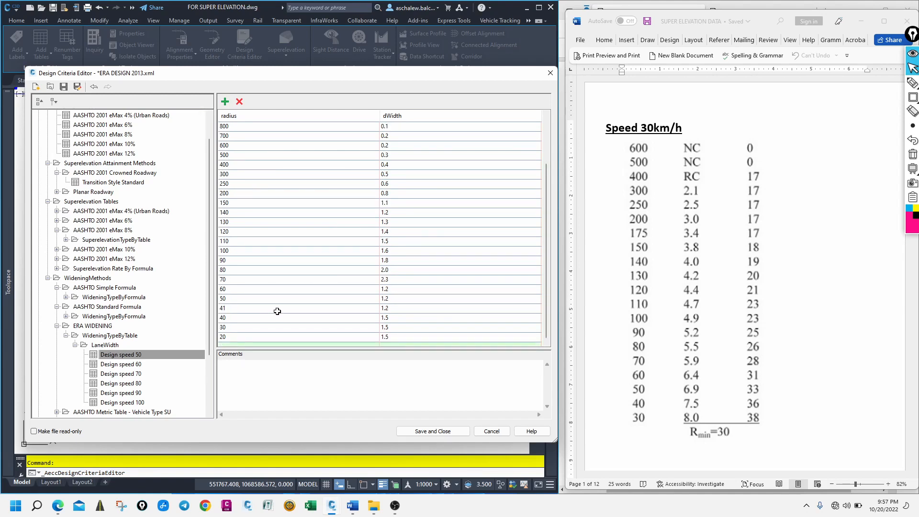
Insert a row below radius 70 in the Design speed 50 table with radius 61 and dWidth 0.9.
click(231, 280)
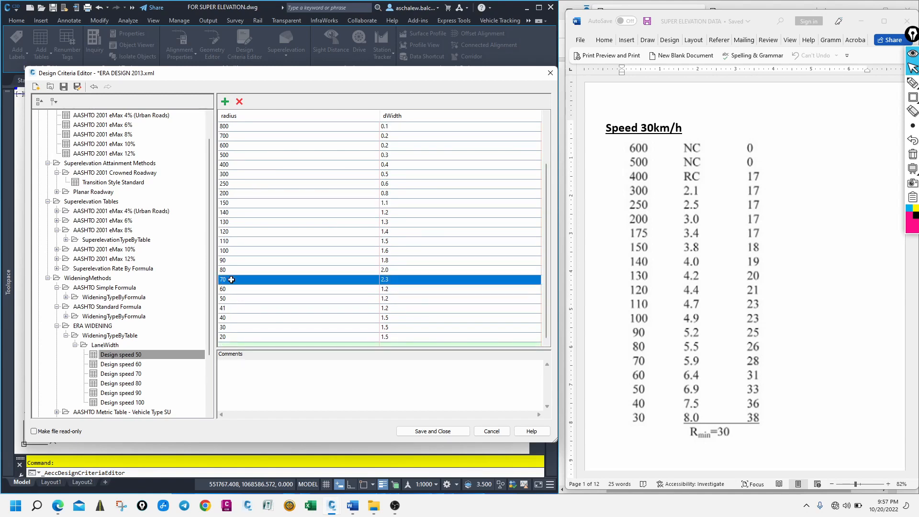
click(225, 101)
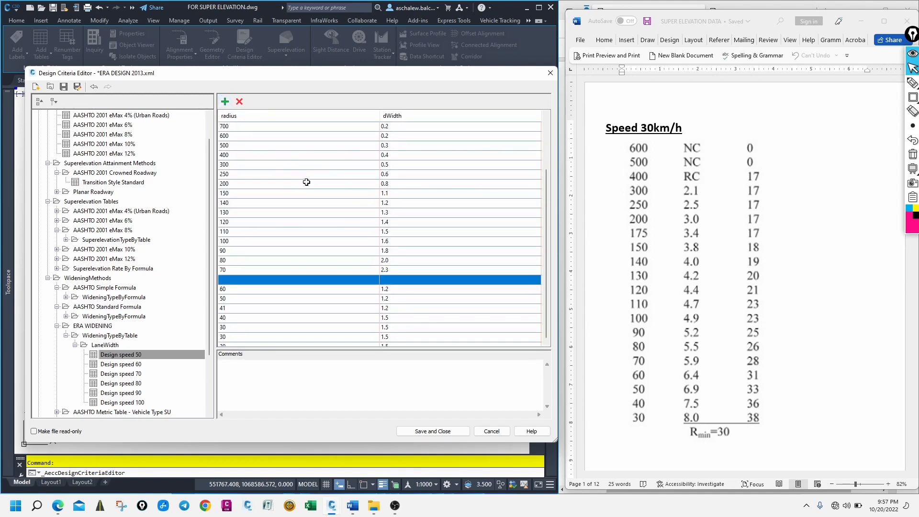
click(239, 279)
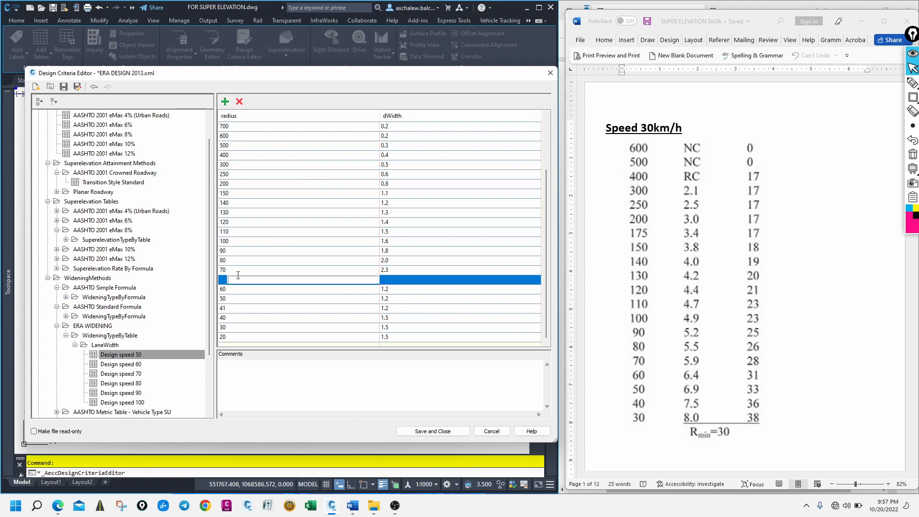
text(61)
key(Return)
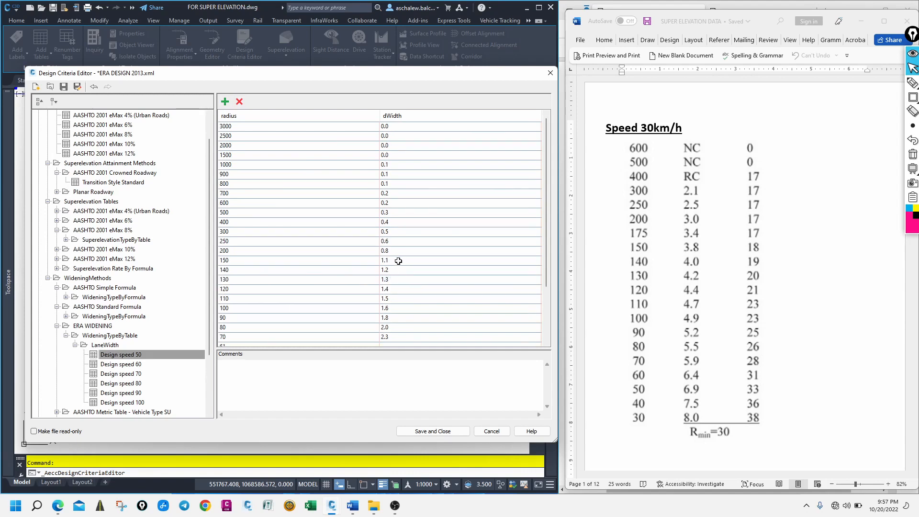
click(389, 277)
click(390, 278)
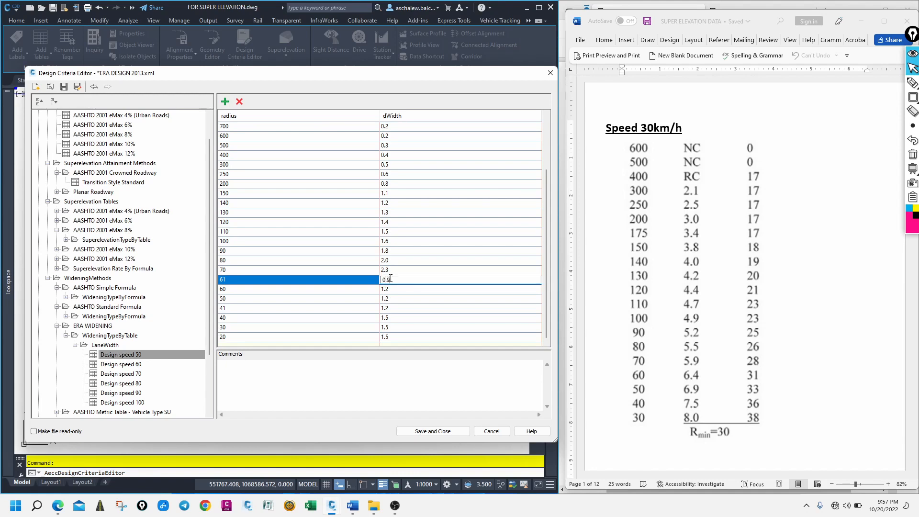
key(Return)
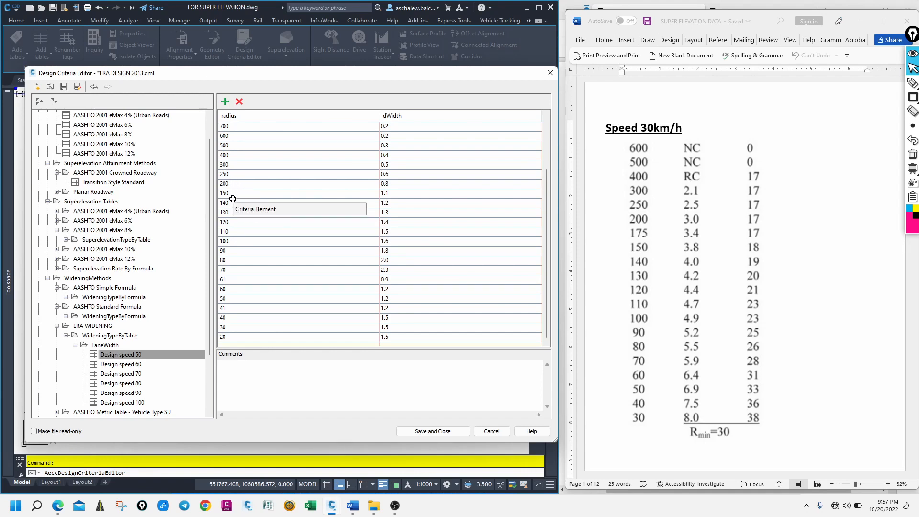
Set the dWidth to 0.9 for the radius 120 and 110 rows of the Design speed 50 table.
click(237, 223)
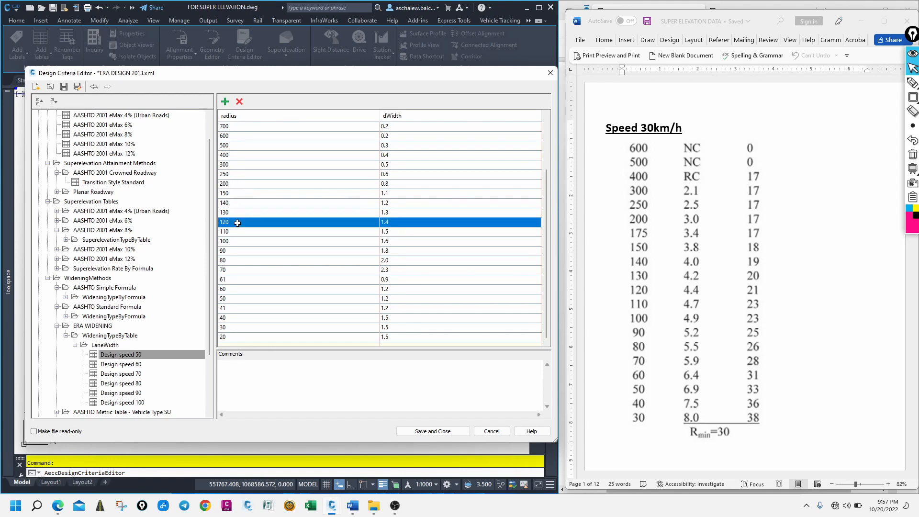
click(392, 223)
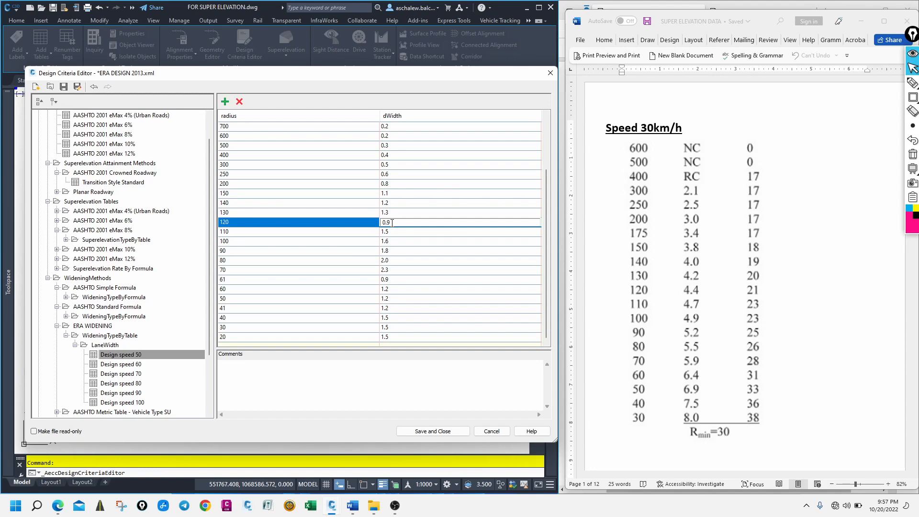
text(0.9)
key(Return)
scroll(398, 233, up, 3)
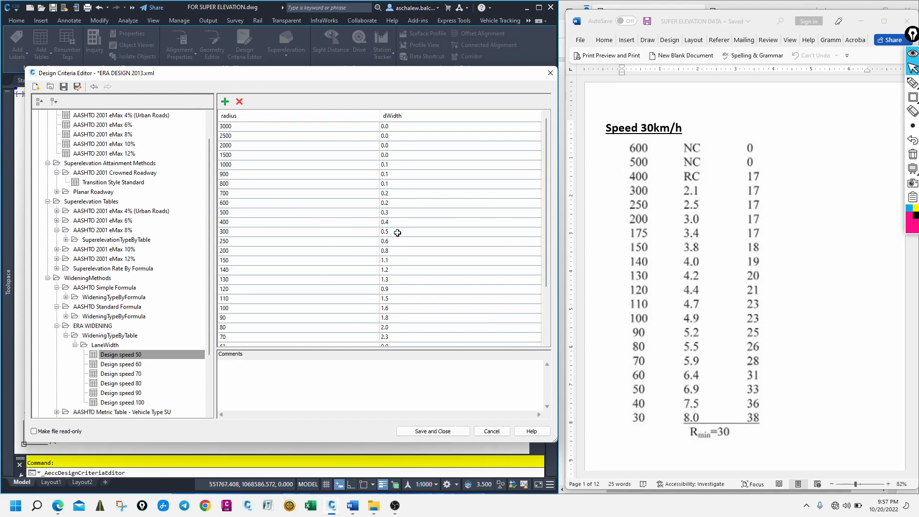
click(393, 302)
click(394, 300)
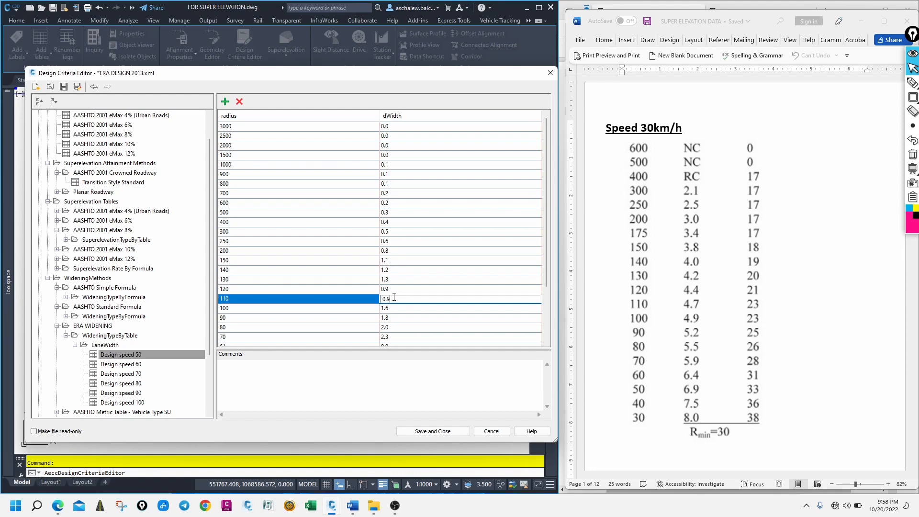
key(Return)
Set the dWidth to 0.9 for the radius 100 and 90 rows of the Design speed 50 table.
scroll(402, 247, down, 3)
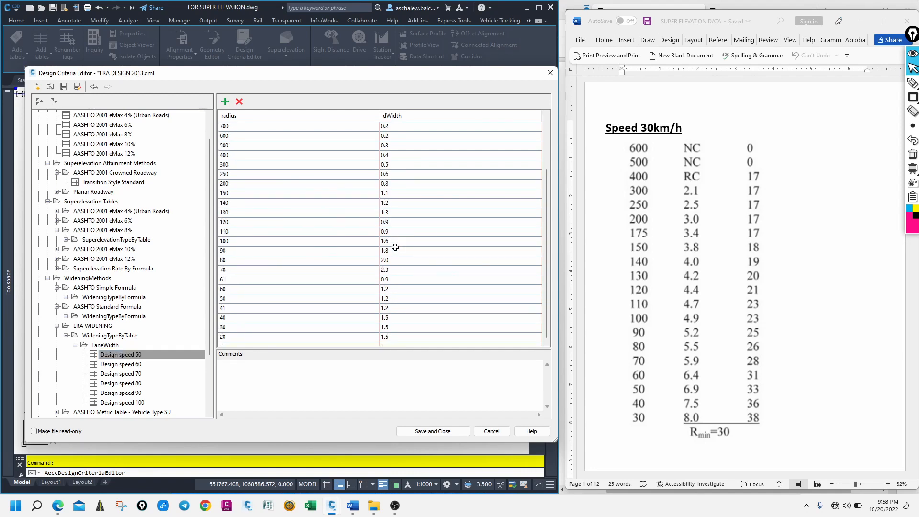
click(392, 243)
click(393, 242)
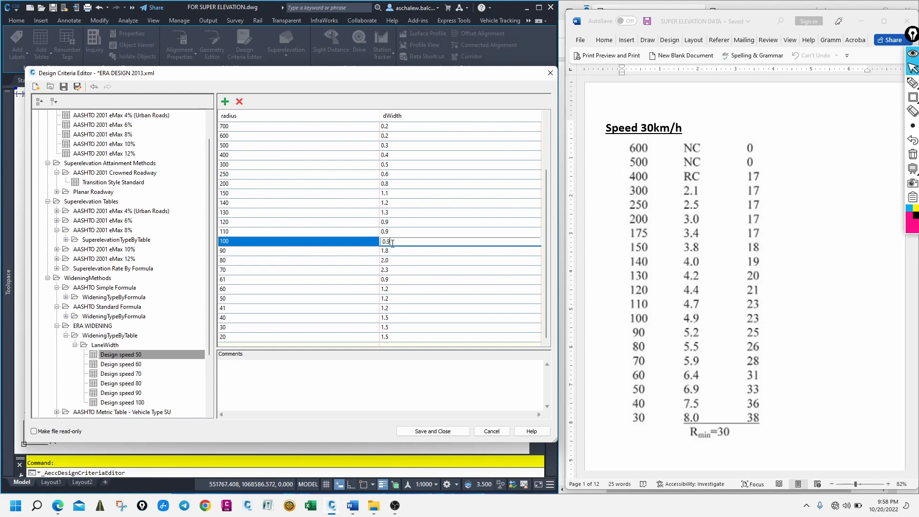
key(Return)
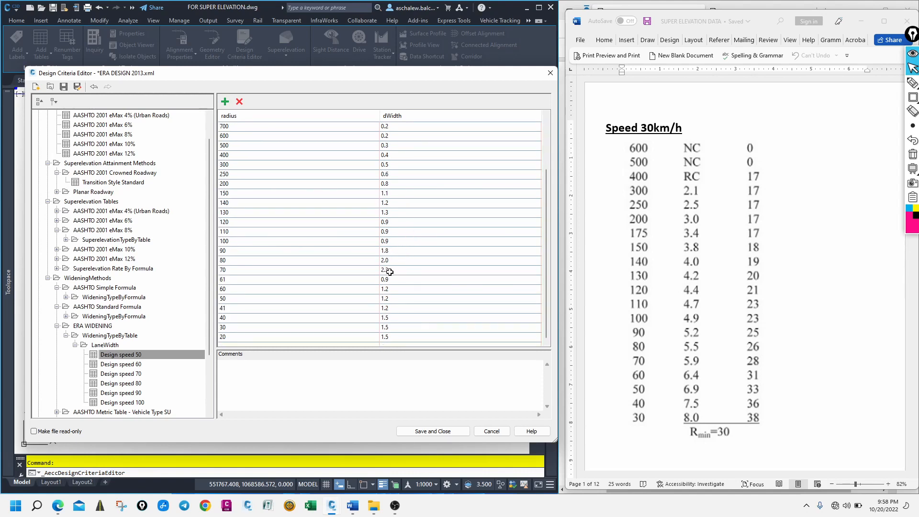
click(393, 250)
click(395, 250)
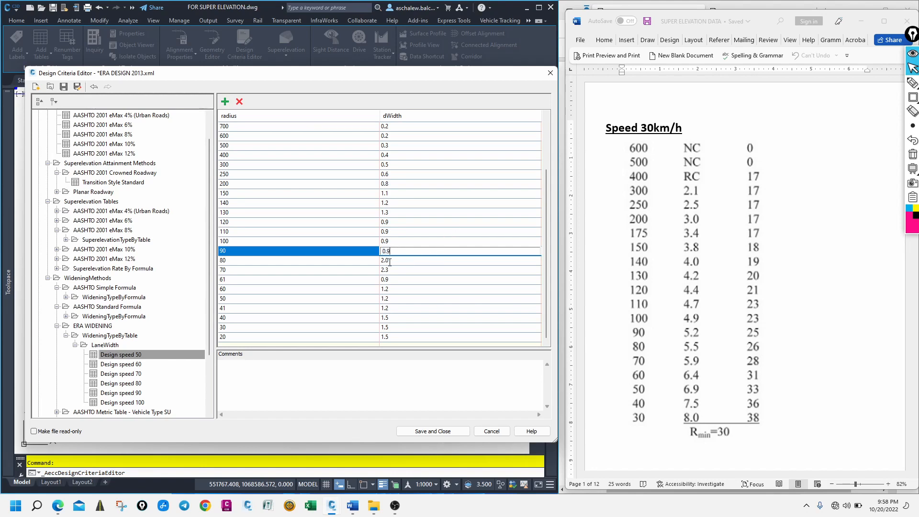
text(0.9)
key(Return)
Set the dWidth to 0.9 for the radius 80 and 70 rows of the Design speed 50 table.
click(396, 261)
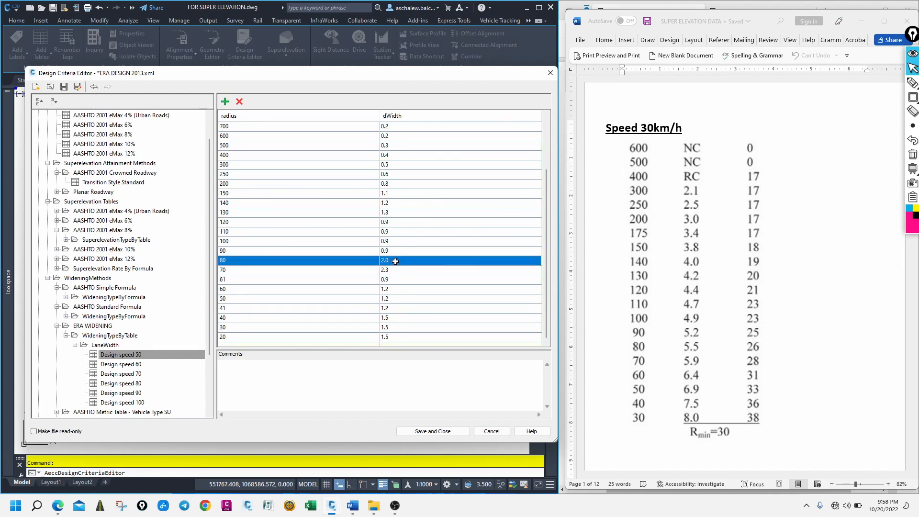
click(395, 261)
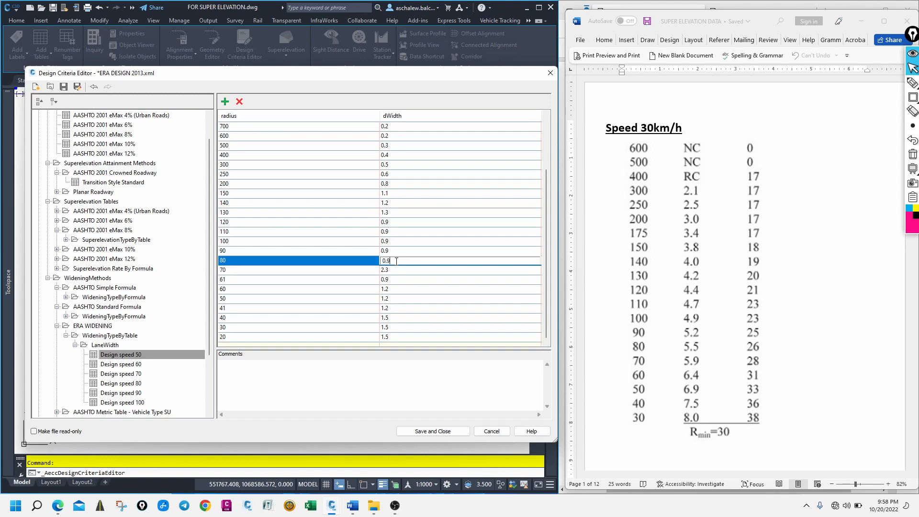
text(0.9)
key(Return)
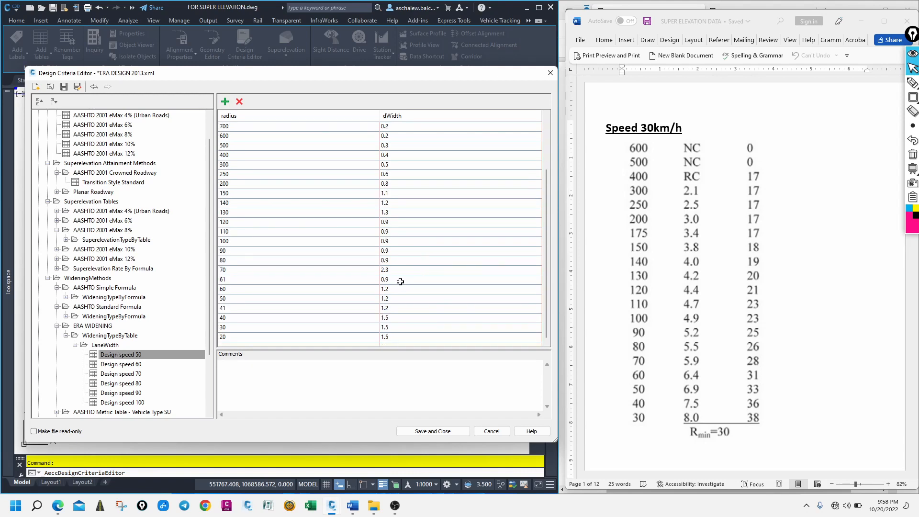
click(394, 269)
click(400, 268)
text(0.9)
key(Return)
Select the radius 130 row of the Design speed 50 table.
scroll(406, 238, up, 3)
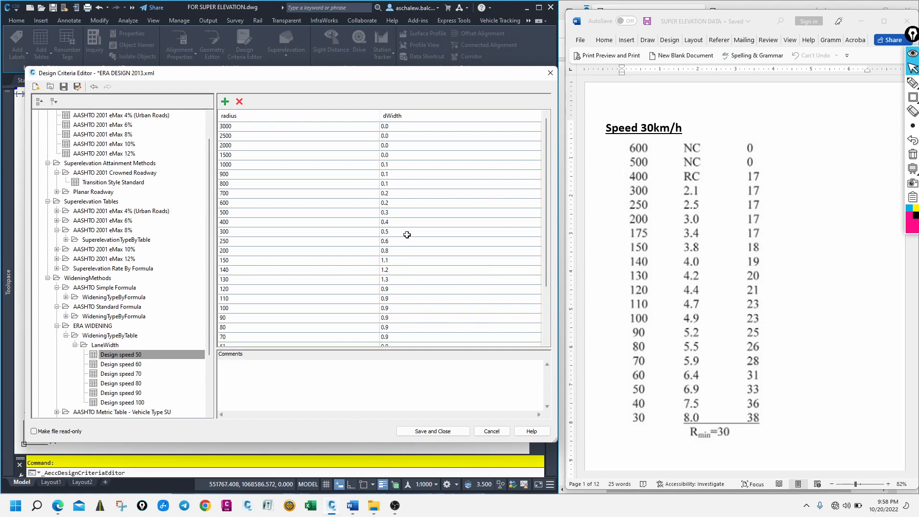
click(231, 288)
click(226, 280)
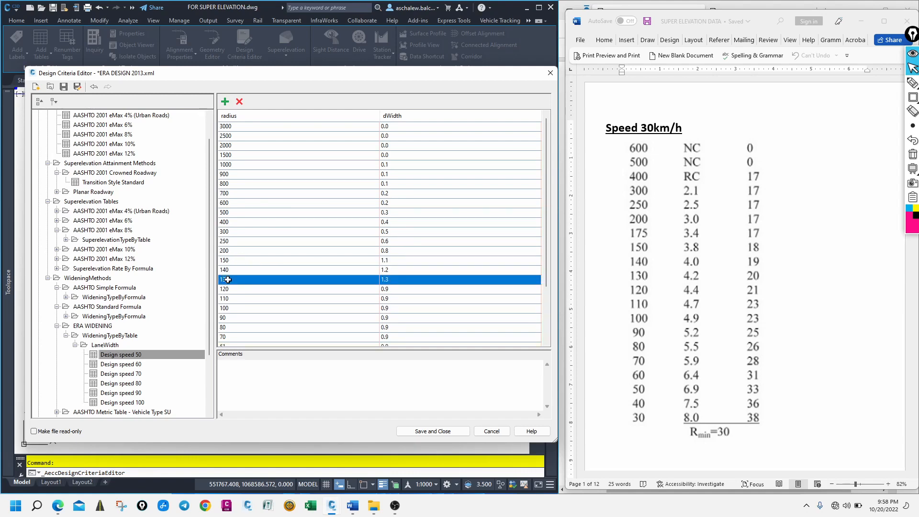
Add a row with radius 121 and dWidth 0.6 below radius 130 in the ERA WIDENING Design speed 50 table.
click(225, 102)
scroll(329, 200, down, 3)
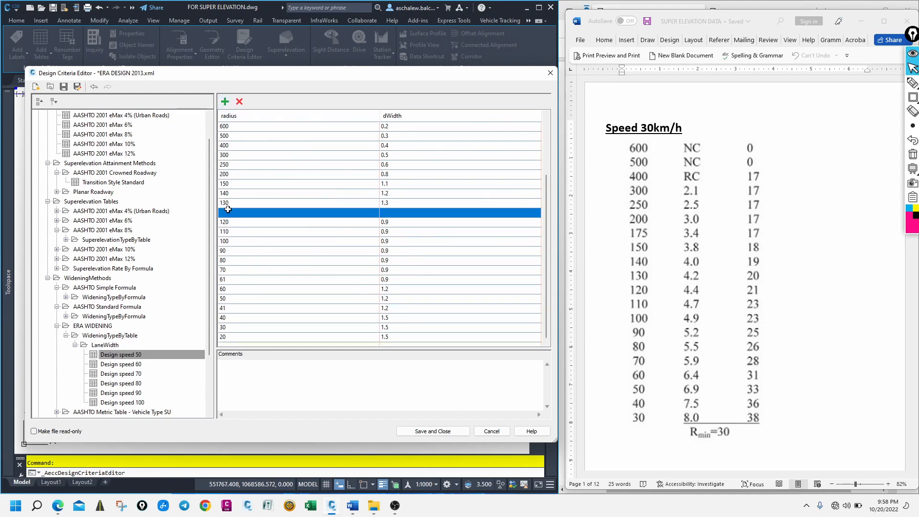
click(228, 213)
text(121)
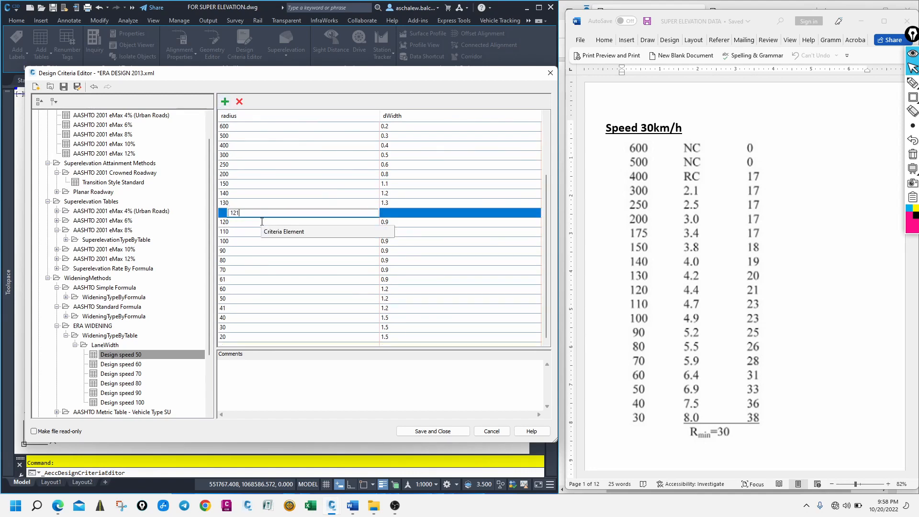
key(Return)
scroll(394, 228, down, 2)
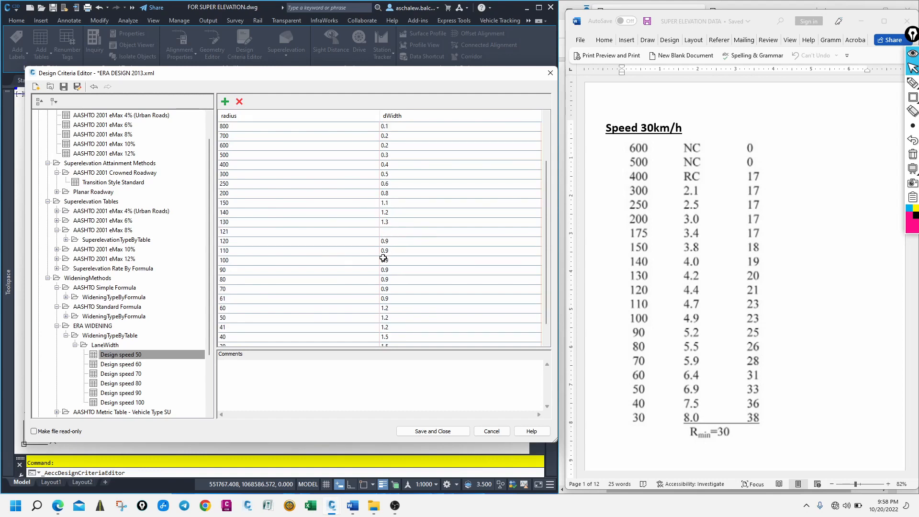
click(390, 231)
click(390, 230)
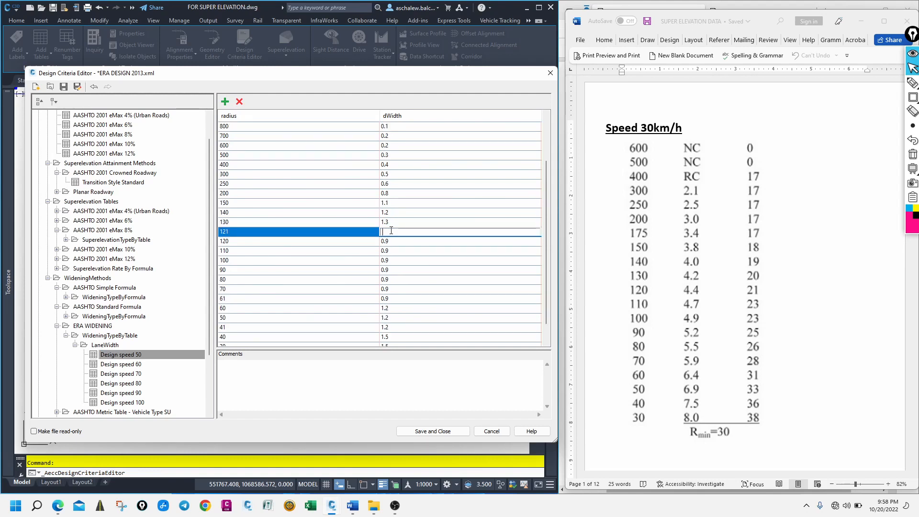
key(Return)
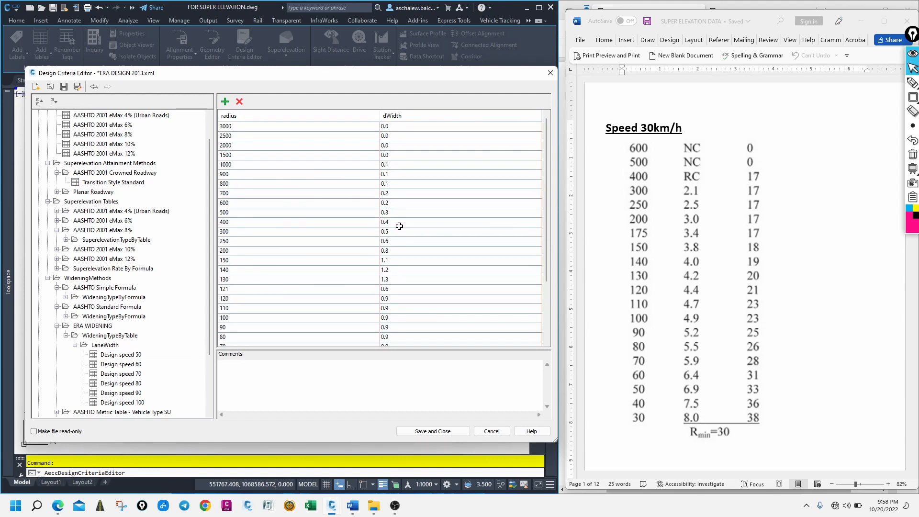
Delete the rows for radii 3000 through 400 from the Design speed 50 widening table.
click(233, 125)
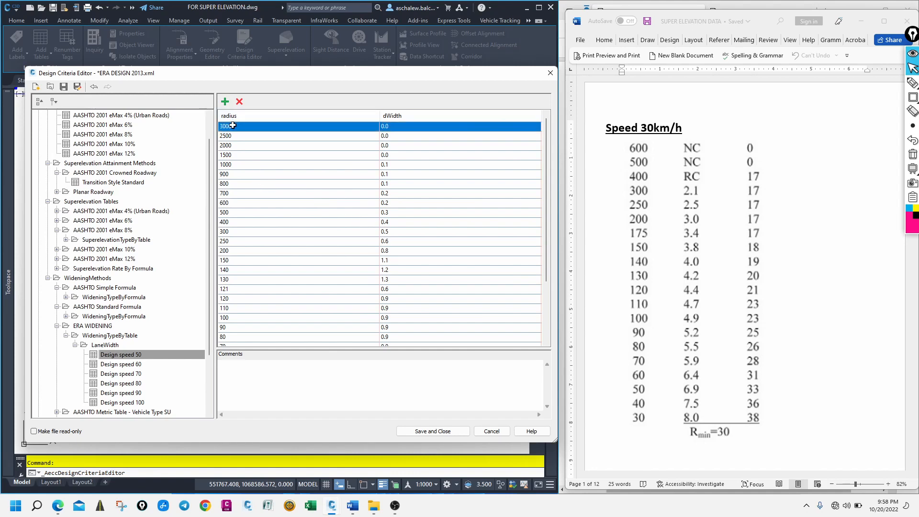
shift+click(246, 223)
click(240, 102)
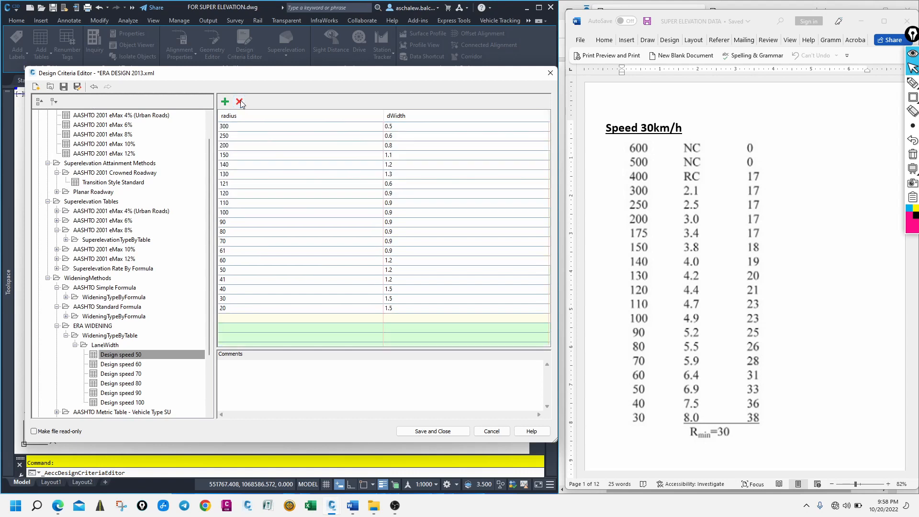
Set dWidth to 0.6 for radii 200, 150, 140 and 130 in the Design speed 50 widening table.
click(236, 137)
click(387, 136)
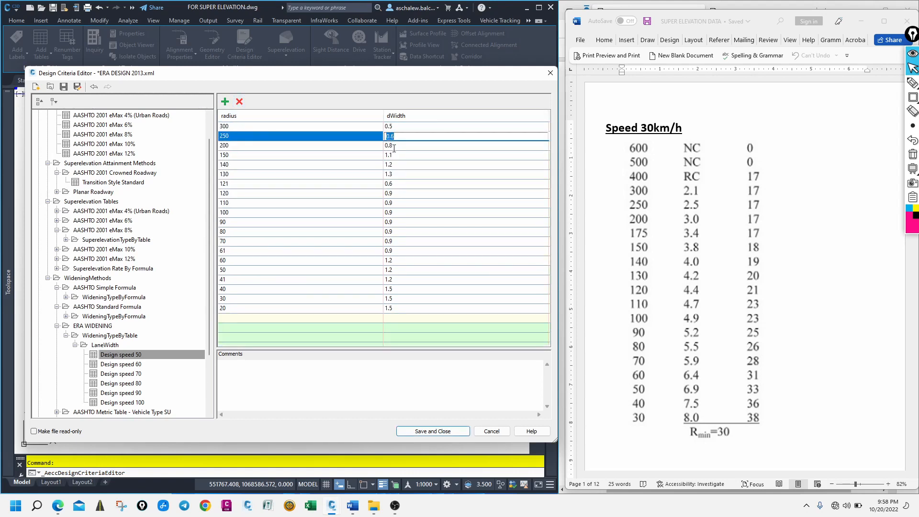
click(394, 146)
click(395, 146)
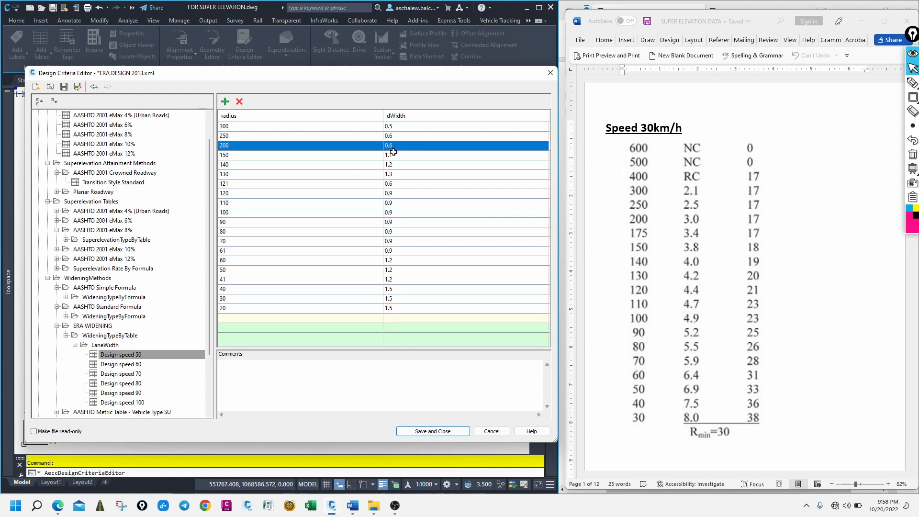
click(393, 155)
click(400, 156)
text(0.6)
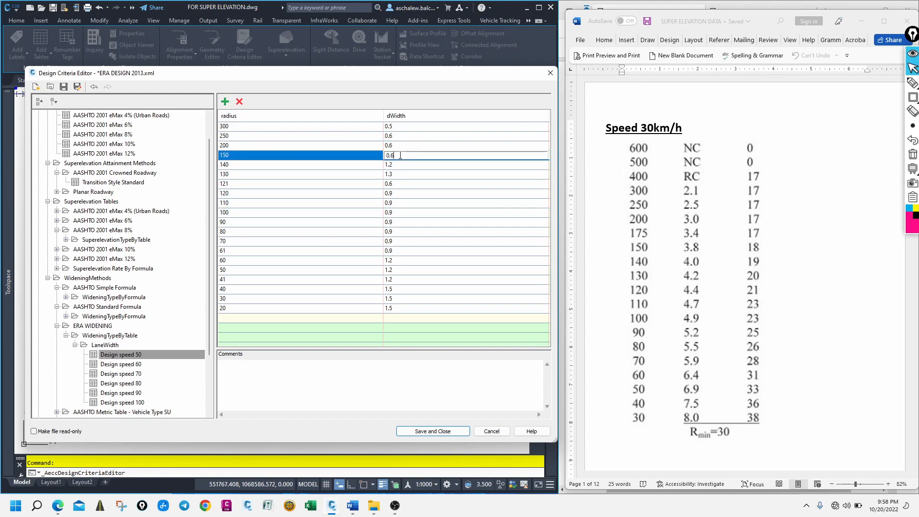
click(399, 165)
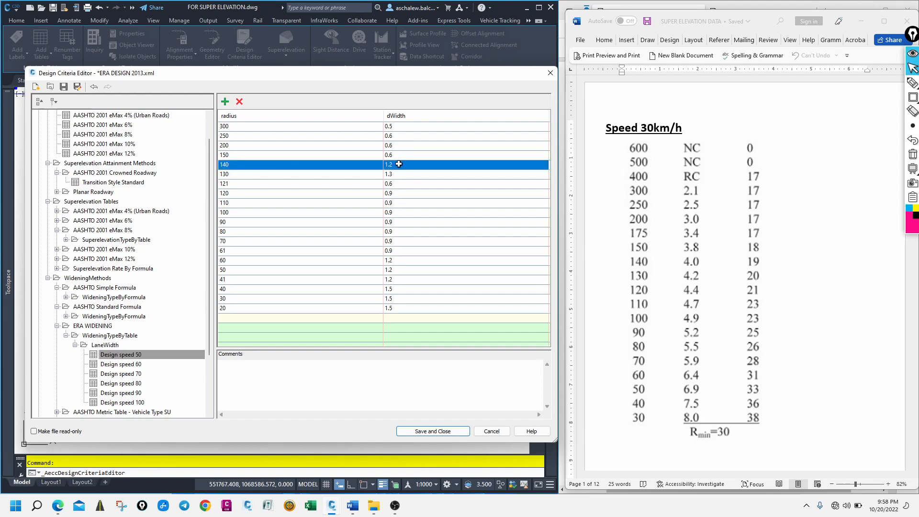
click(399, 164)
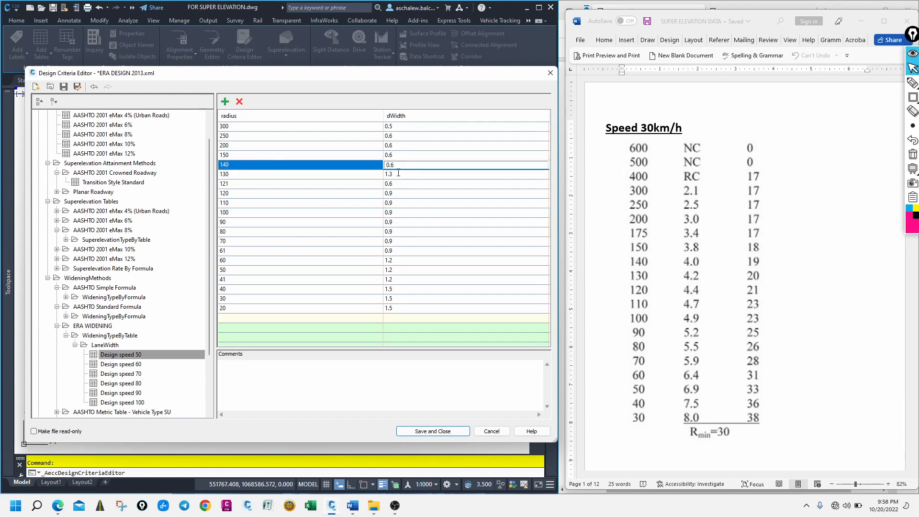
click(402, 173)
click(403, 173)
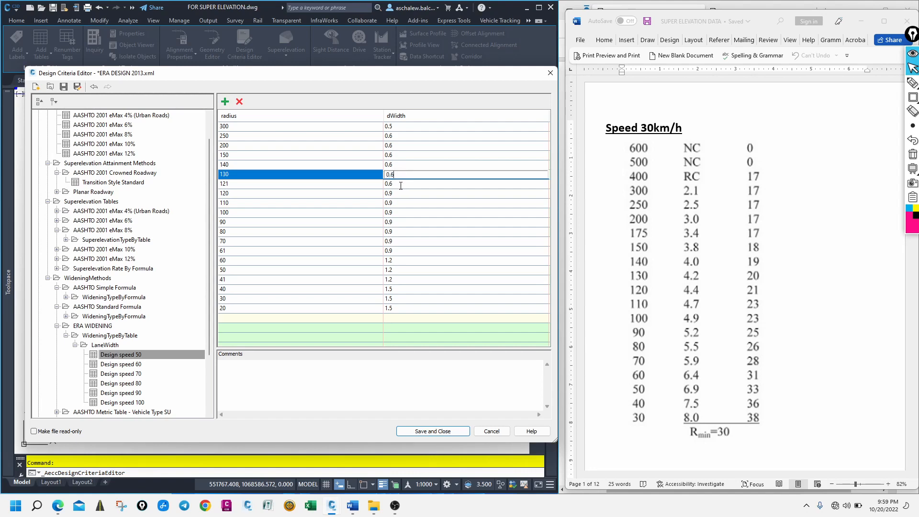
click(400, 185)
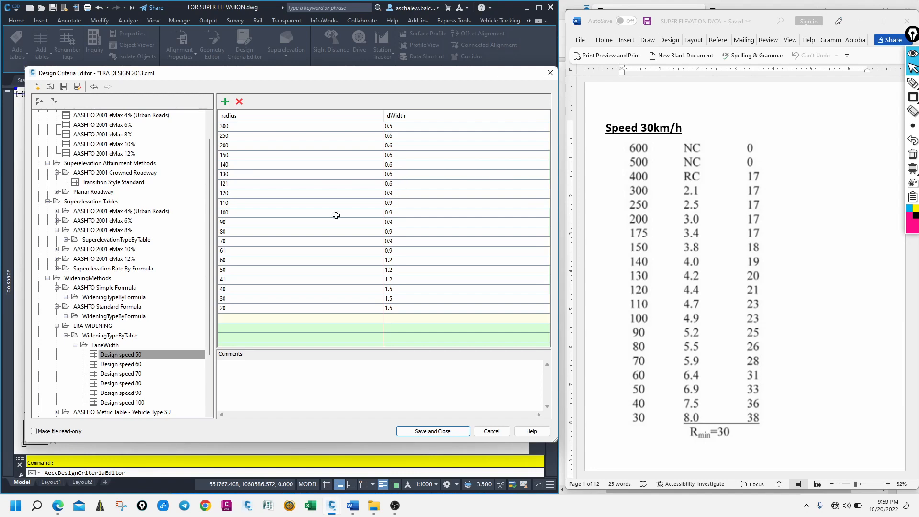
Review the ERA WIDENING lane width tables for design speeds 60, 70, 80, 90 and 100.
scroll(125, 295, down, 3)
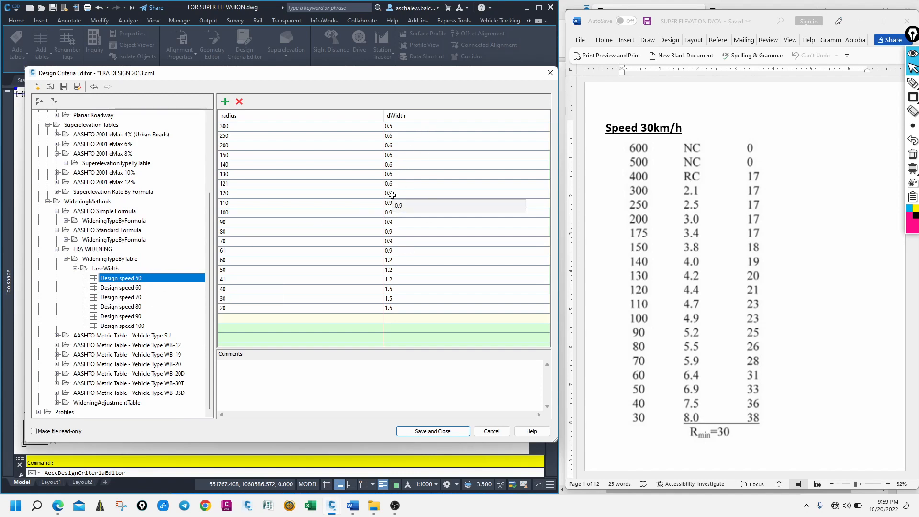
scroll(90, 213, up, 4)
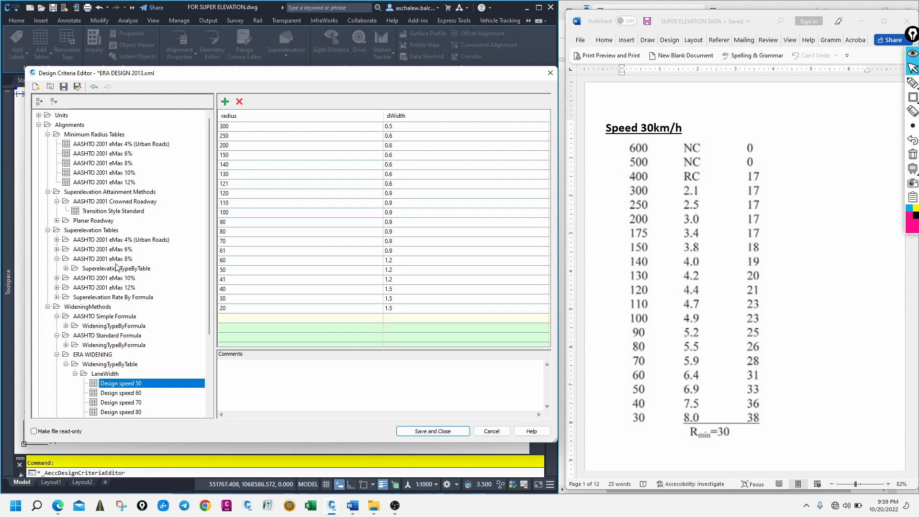
scroll(154, 255, down, 2)
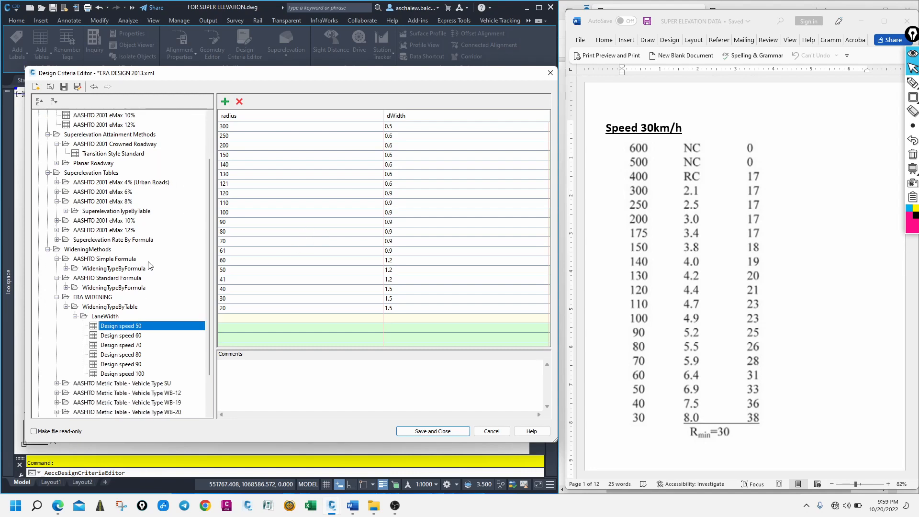
click(131, 336)
click(138, 346)
click(141, 355)
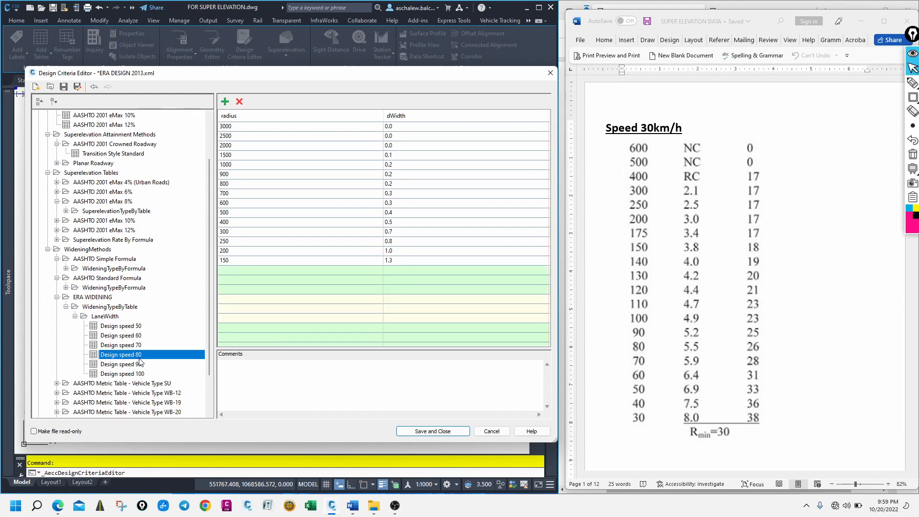
click(140, 365)
click(143, 375)
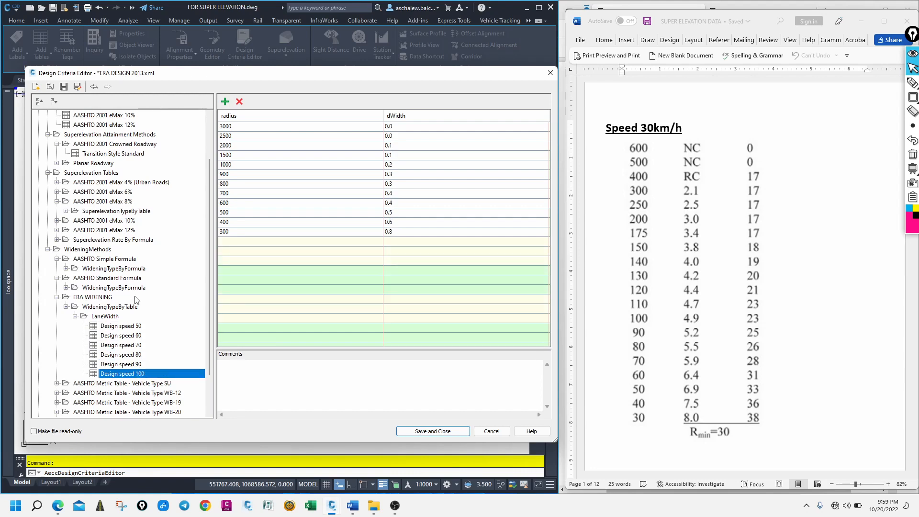
Review the AASHTO 2001 eMax 8% superelevation rate tables for design speeds 30, 40 and 130.
scroll(143, 283, up, 2)
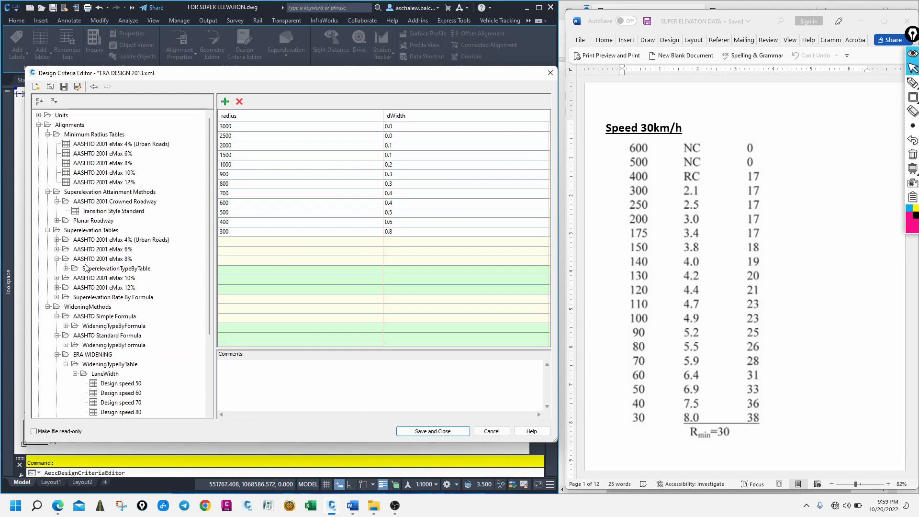
click(66, 269)
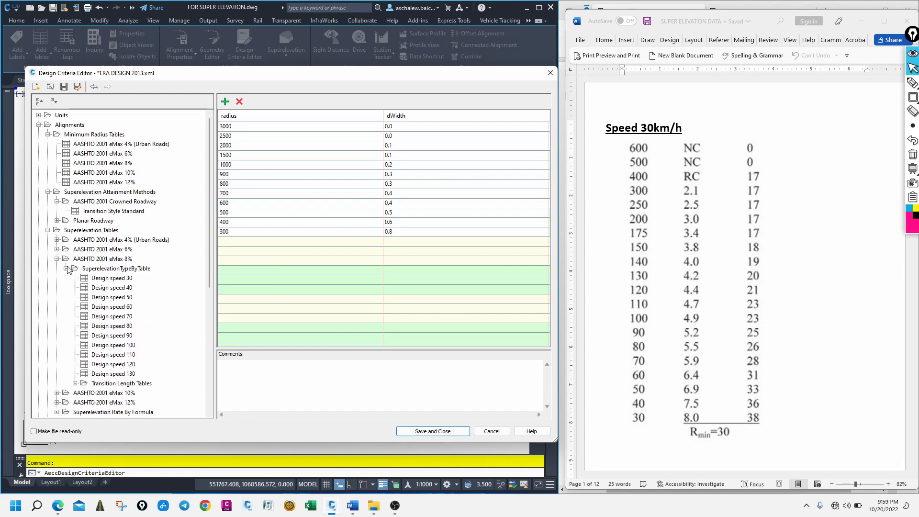
click(124, 279)
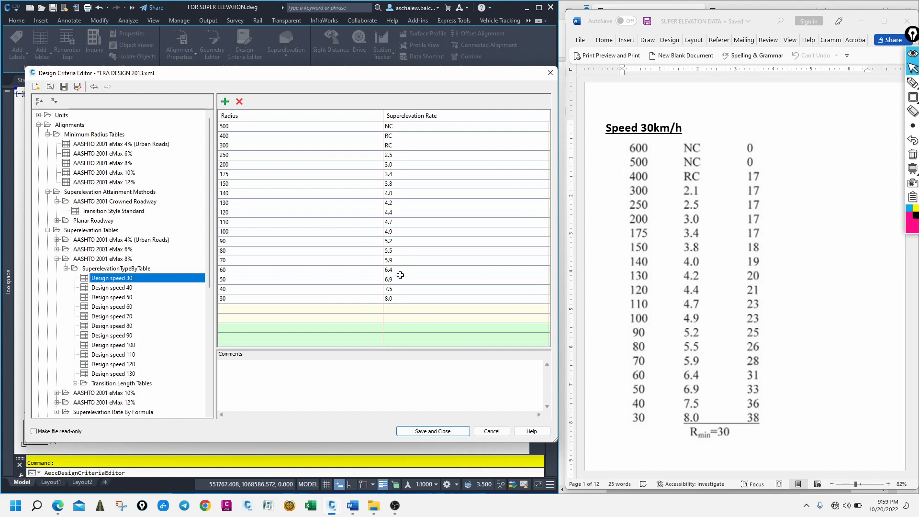
click(128, 289)
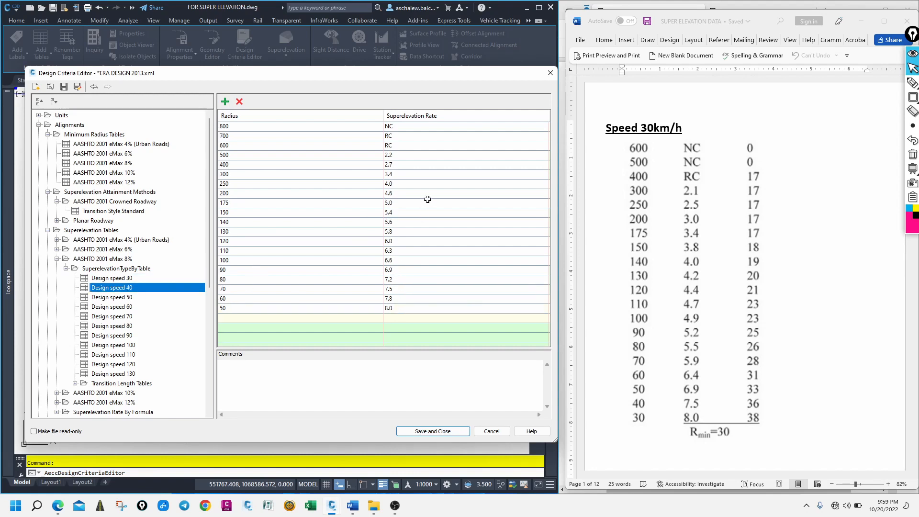
scroll(126, 302, down, 1)
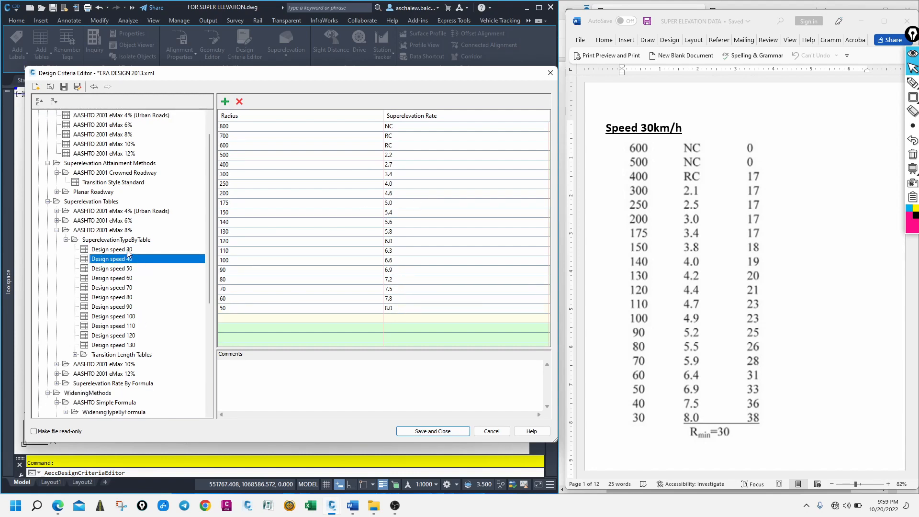
click(128, 250)
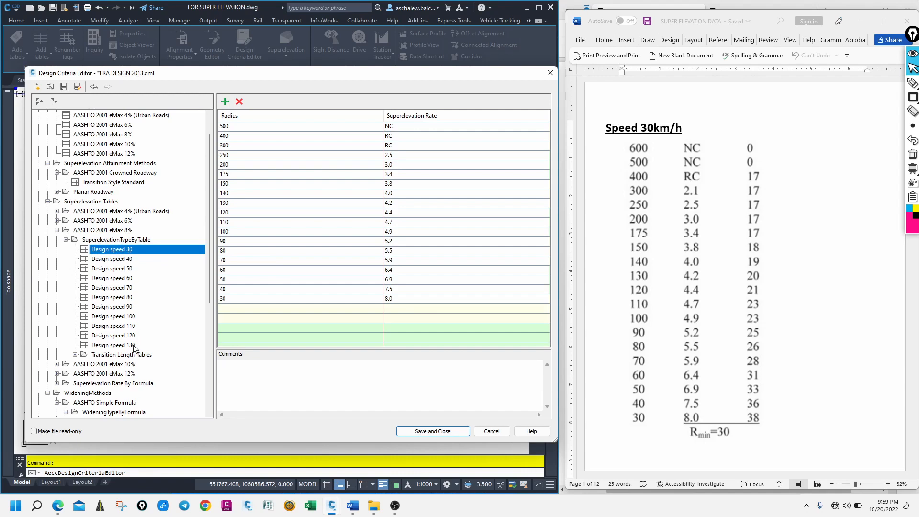
click(156, 345)
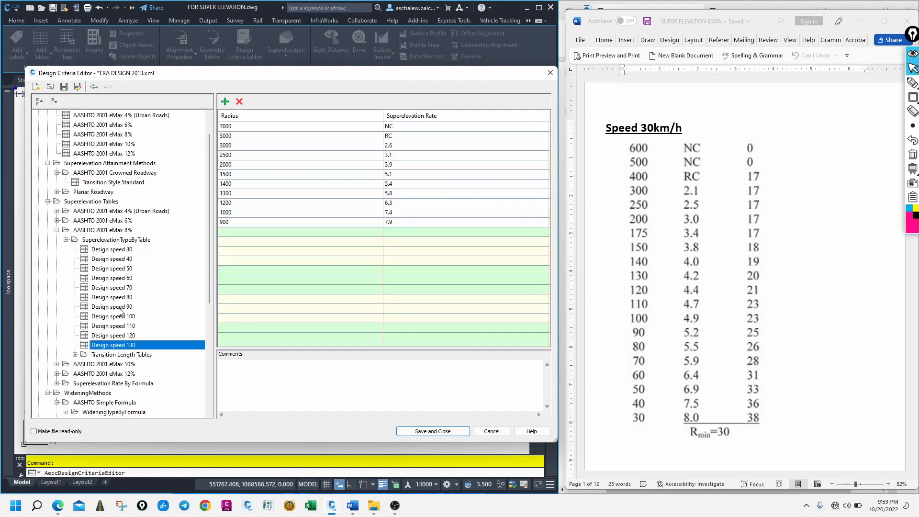
Examine the 2 Lane transition length tables under AASHTO 2001 eMax 8% for design speeds 30 and 130.
scroll(120, 311, down, 1)
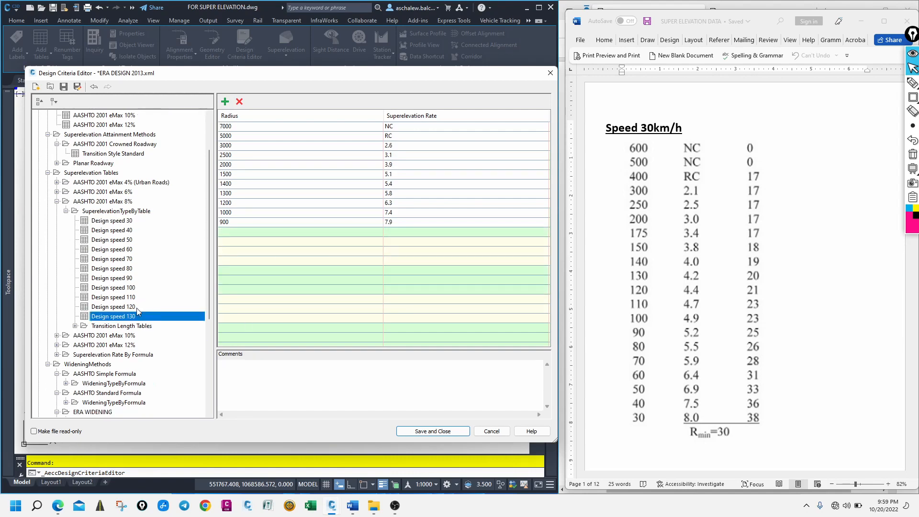
click(75, 326)
click(84, 336)
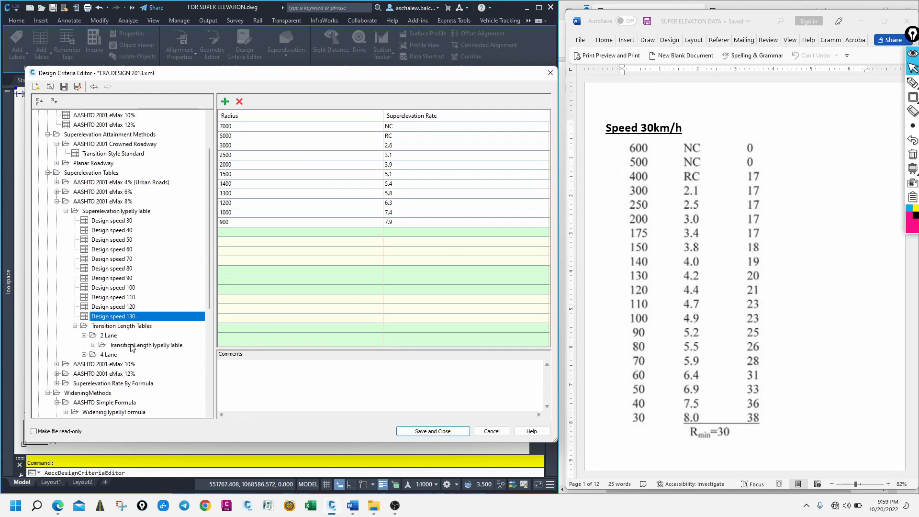
click(139, 345)
click(94, 345)
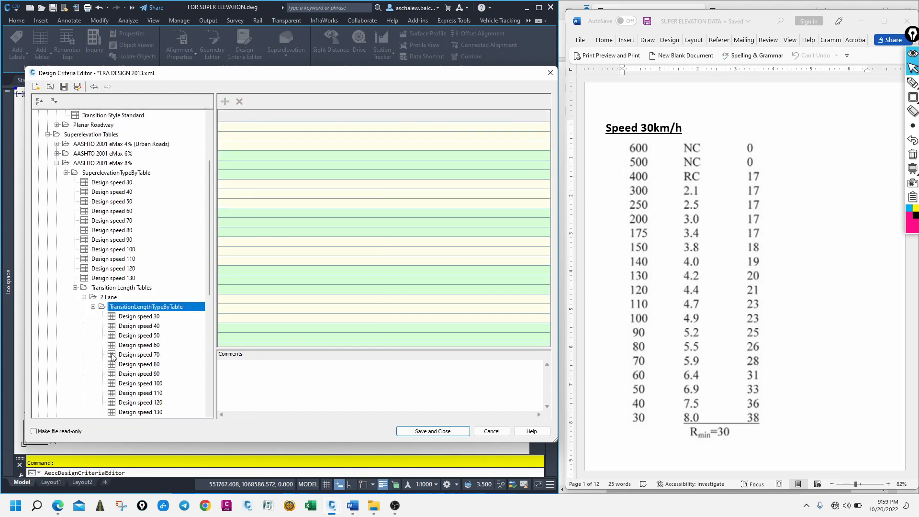
click(144, 317)
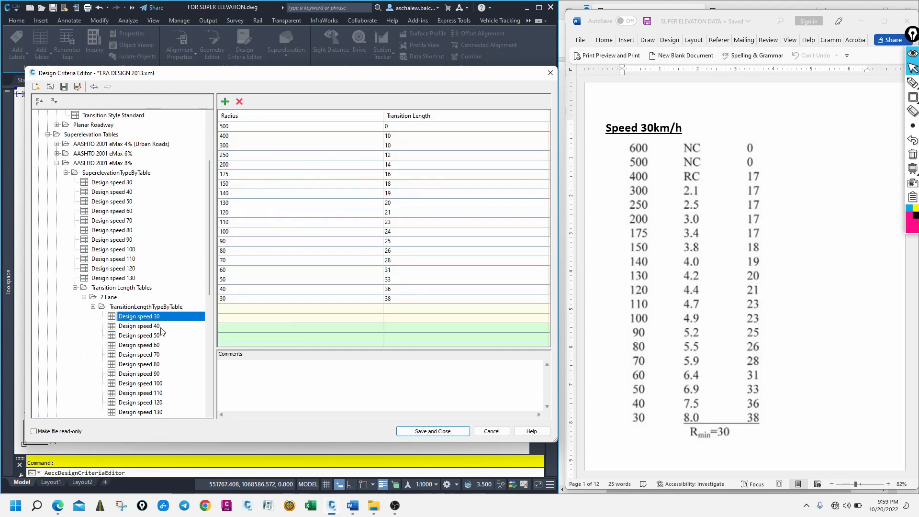
scroll(175, 315, down, 3)
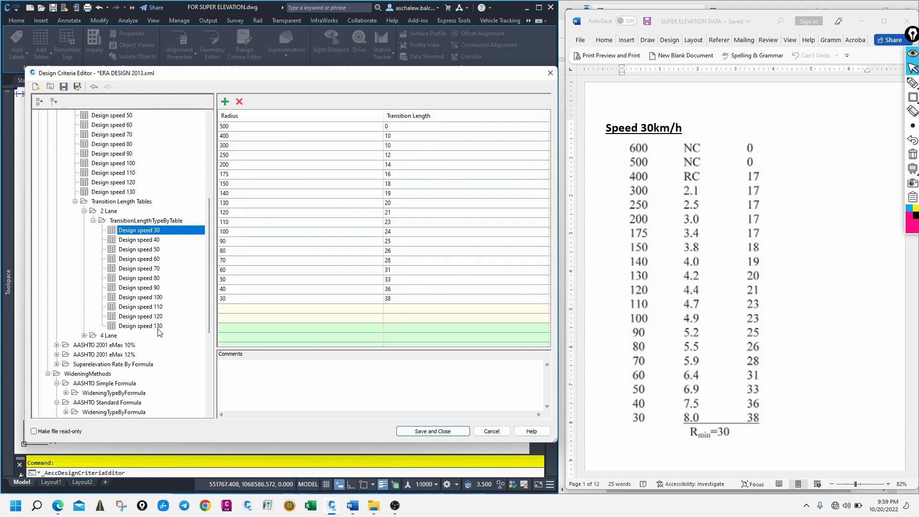
click(159, 327)
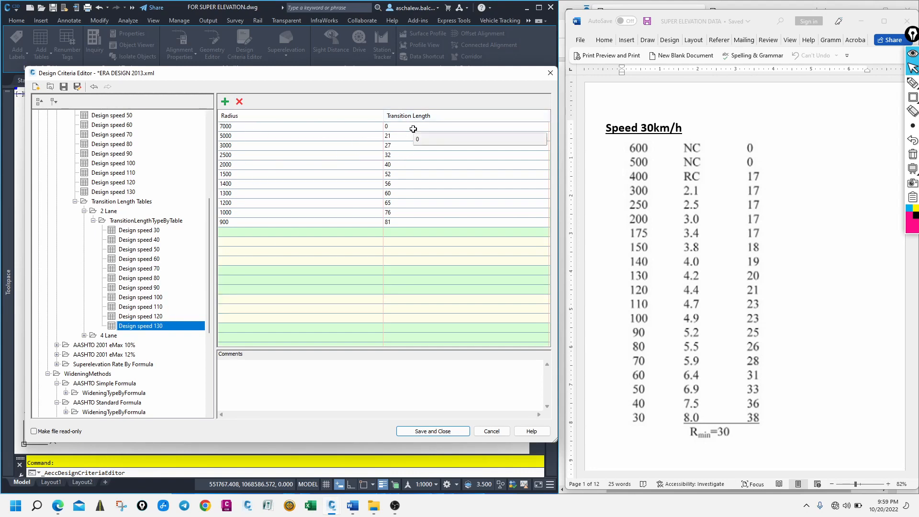
click(406, 204)
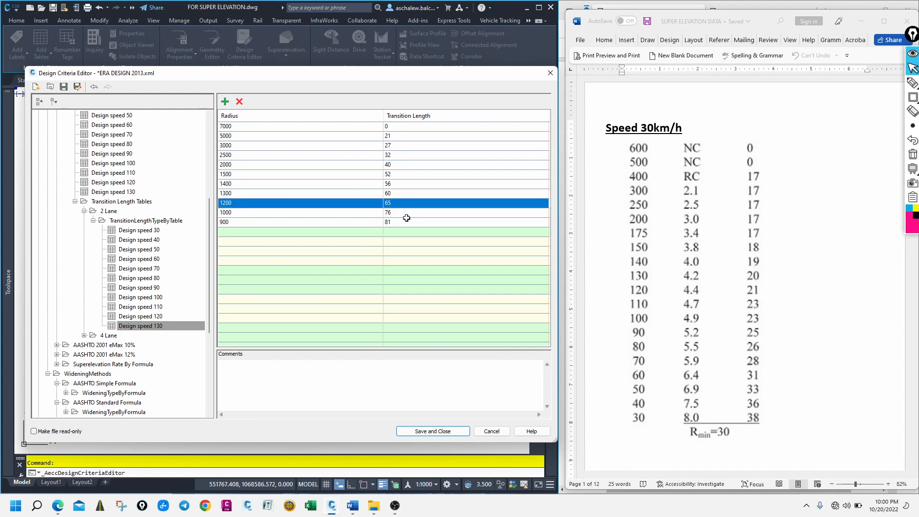
Save the changes to the ERA DESIGN 2013 design criteria file and close the Design Criteria Editor.
click(432, 432)
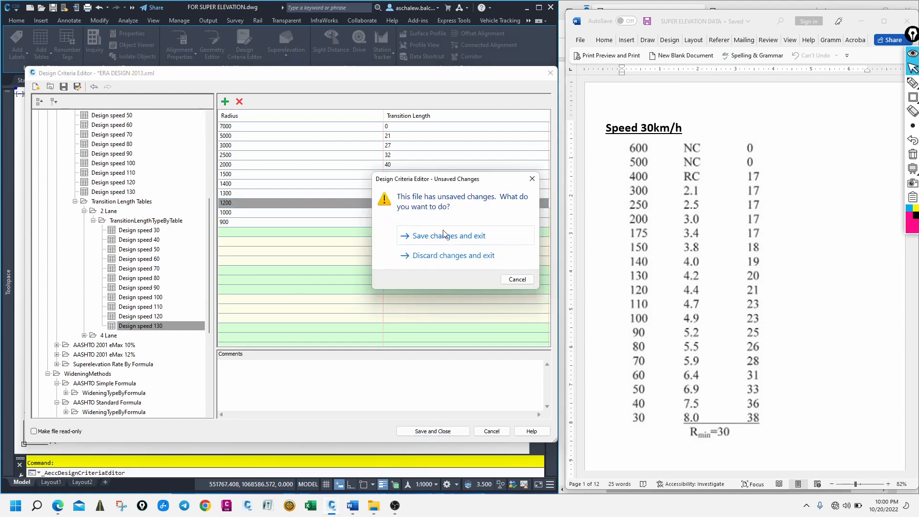
click(446, 238)
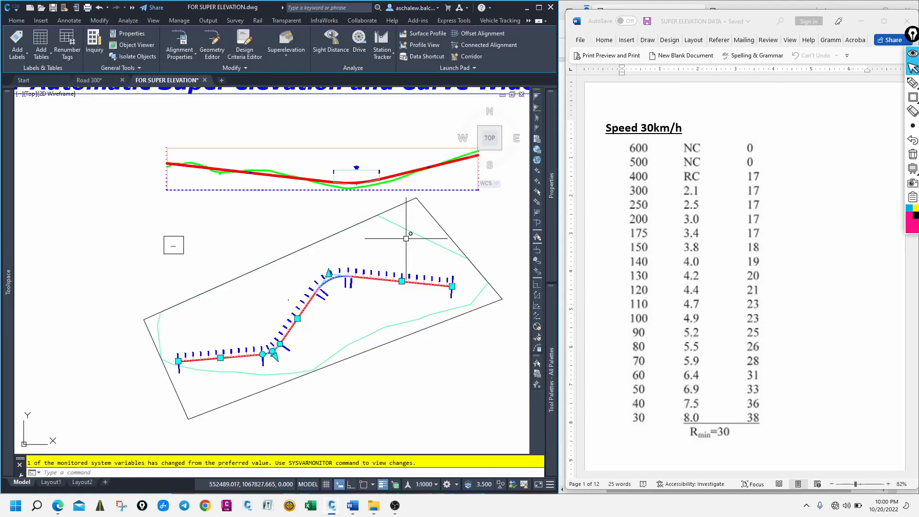
Open the ERA Design Standards A file in the Design Criteria Editor.
click(245, 51)
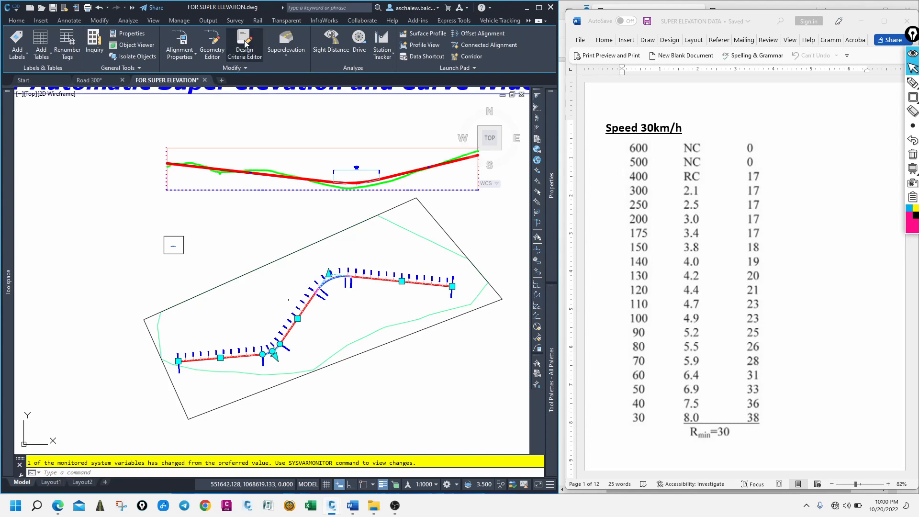
click(50, 87)
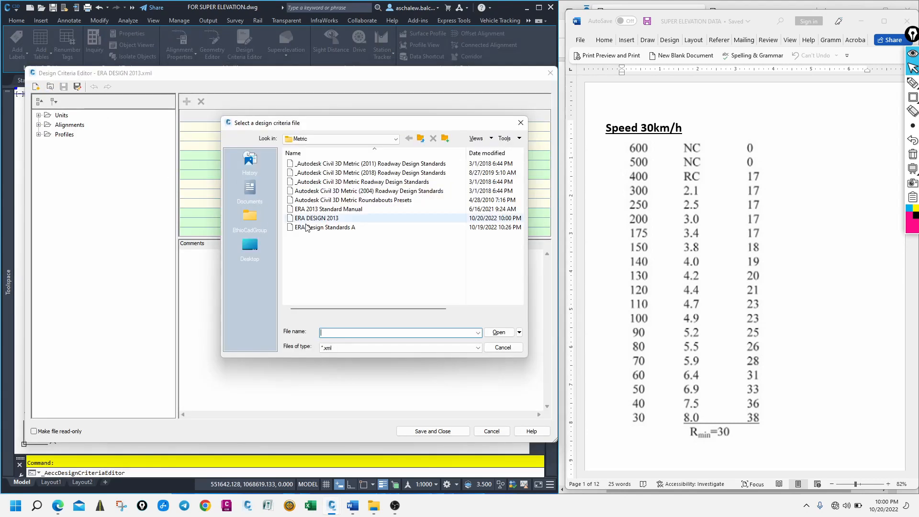
click(337, 228)
click(499, 332)
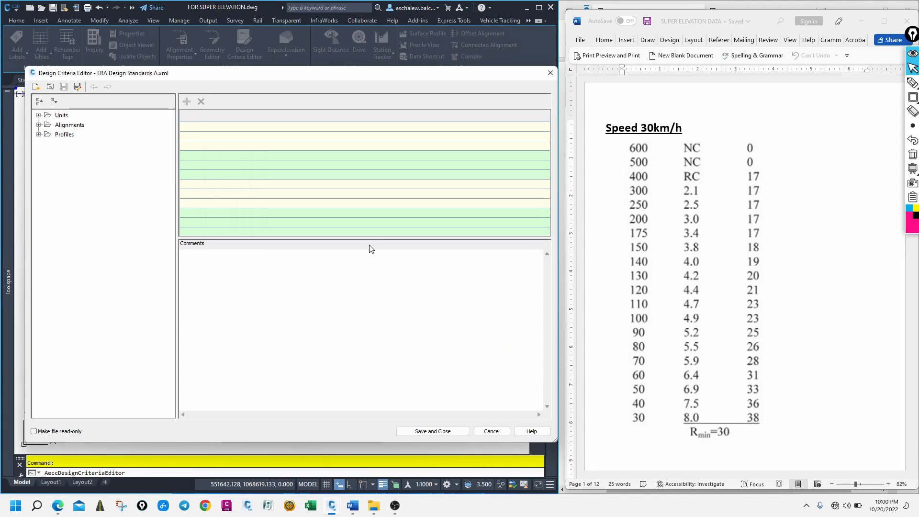
Review the minimum radius tables for ERA eMax 4% (Urban Roads) and ERA 2013 eMax 8%.
click(46, 126)
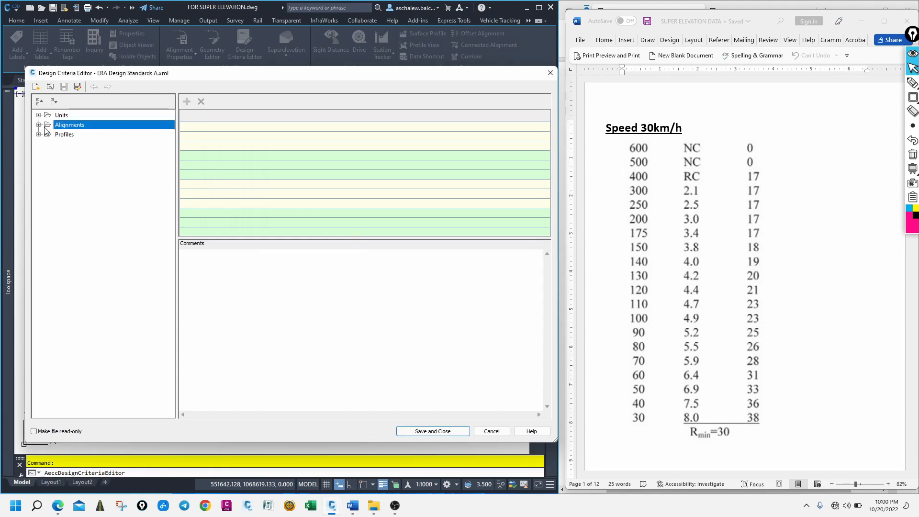
click(39, 125)
click(48, 135)
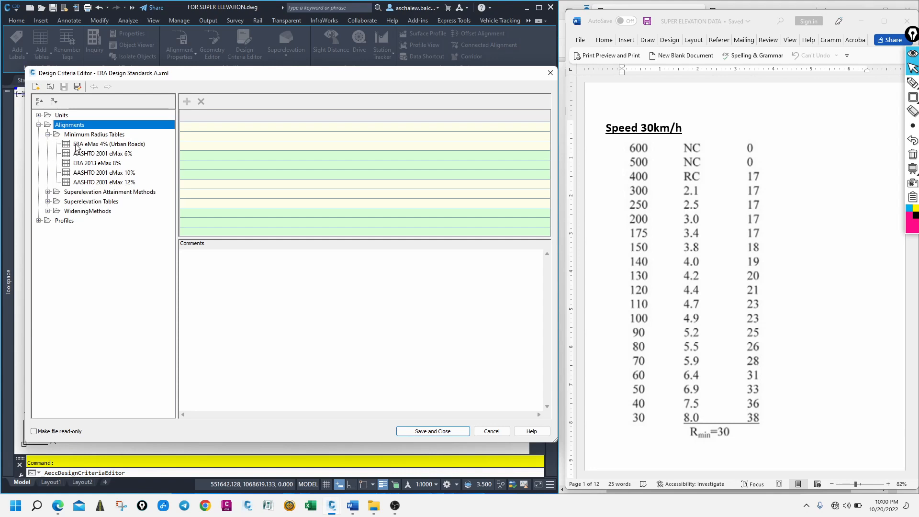
click(99, 145)
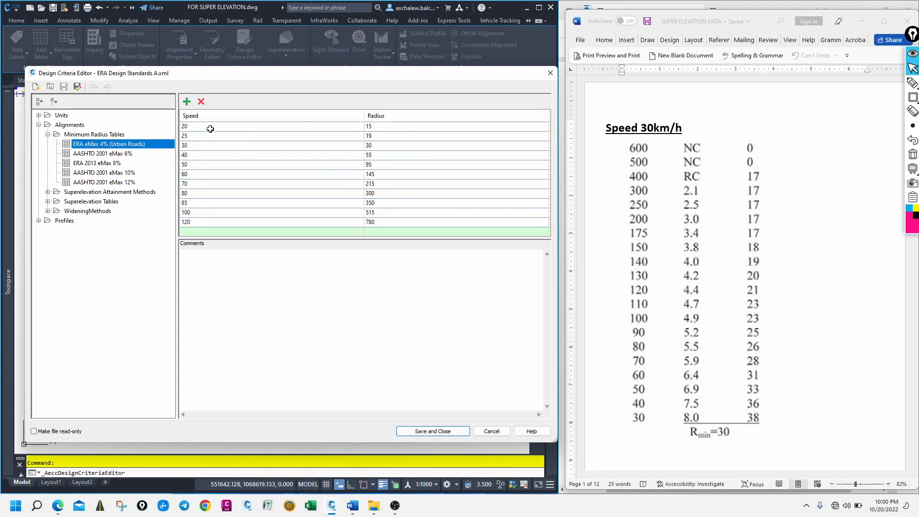
click(98, 163)
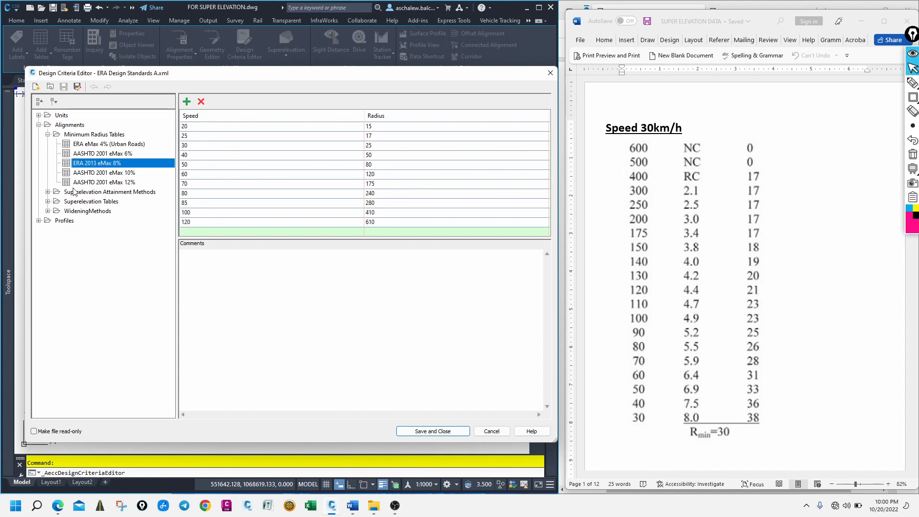
Examine the Transition Style Standard formulas of the AASHTO 2001 Crowned Roadway attainment method.
click(47, 192)
click(57, 201)
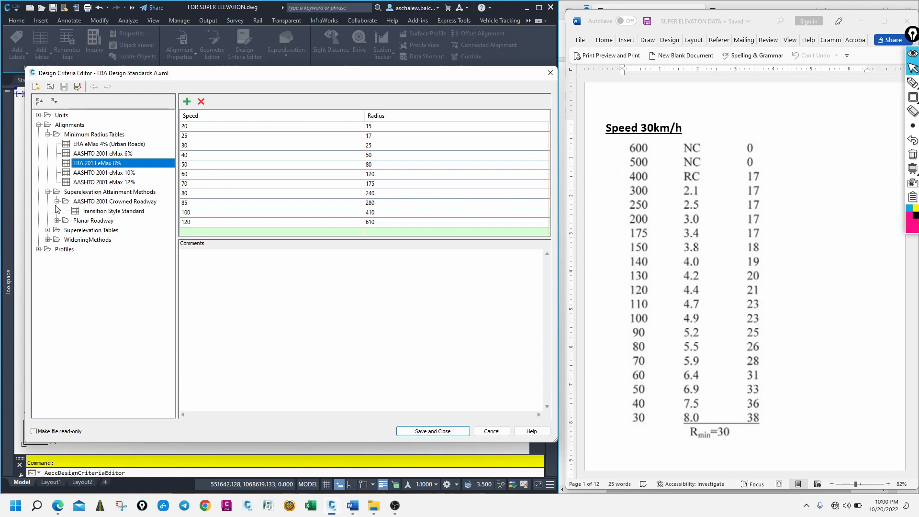
click(101, 211)
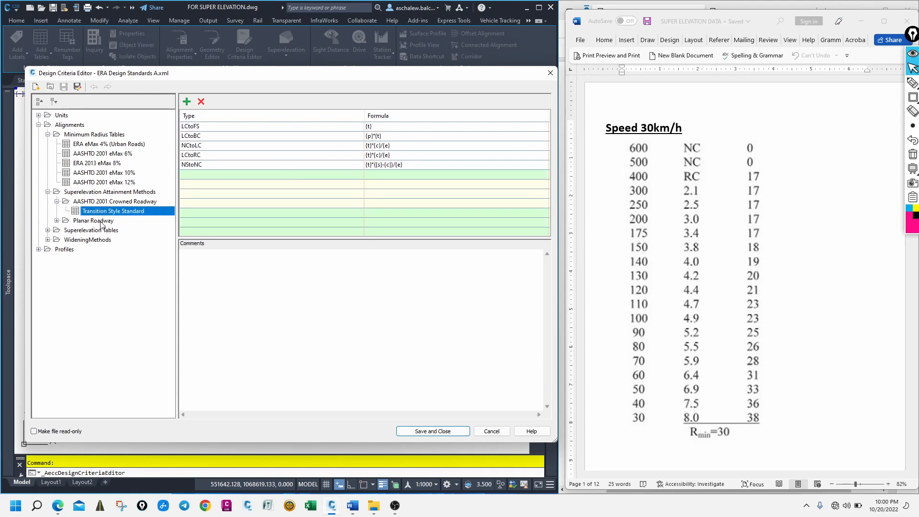
Review the ERA eMax 4% (Urban Roads) superelevation rate tables for design speeds 30 and 100.
click(47, 230)
click(78, 240)
click(57, 240)
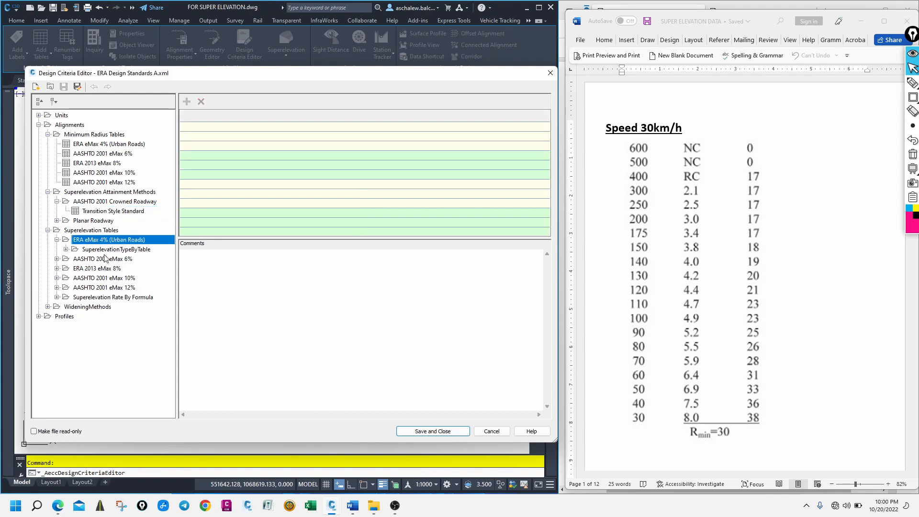
click(66, 250)
click(118, 259)
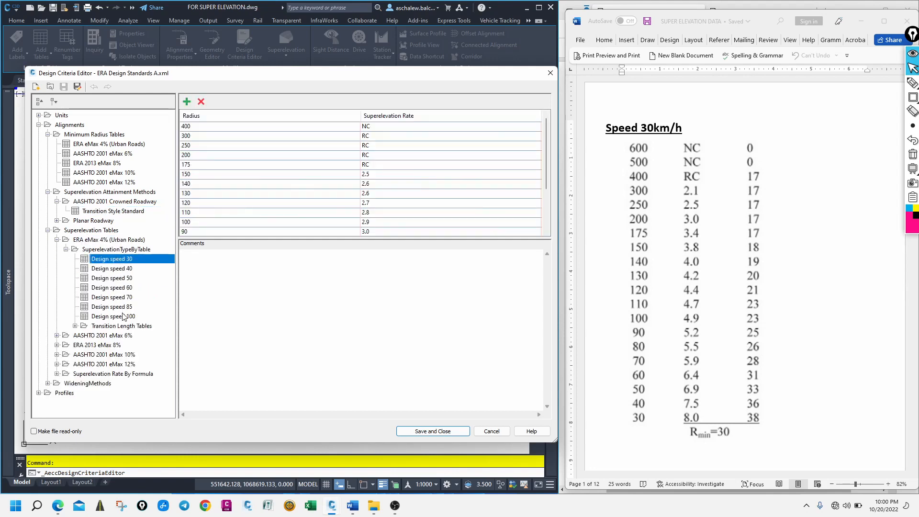
click(122, 318)
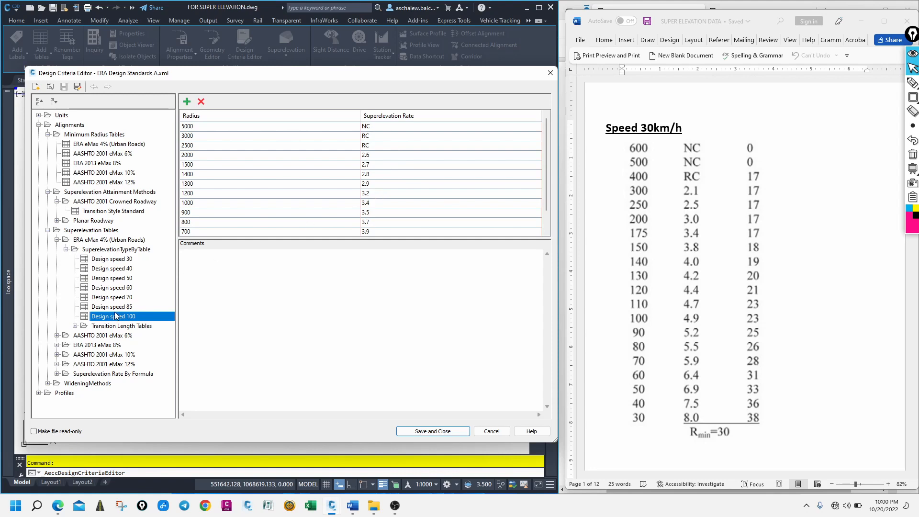
Examine the 2 Lane transition length table for design speed 30 under ERA eMax 4%, and close the editor without saving.
click(76, 326)
click(107, 336)
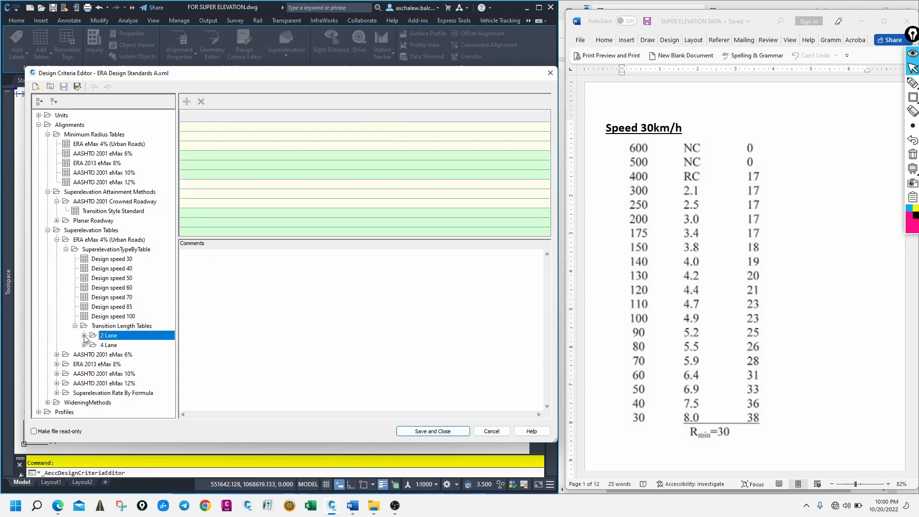
click(84, 335)
click(105, 345)
click(93, 345)
click(136, 355)
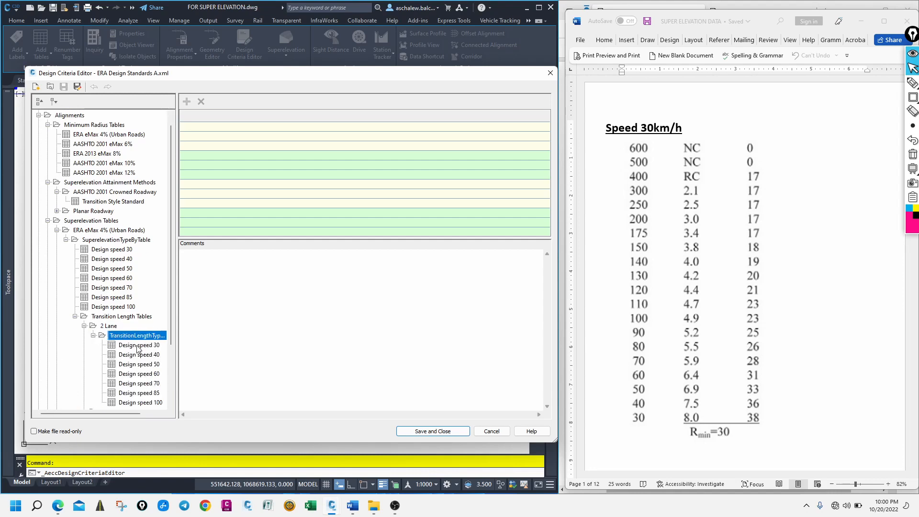
scroll(373, 157, down, 3)
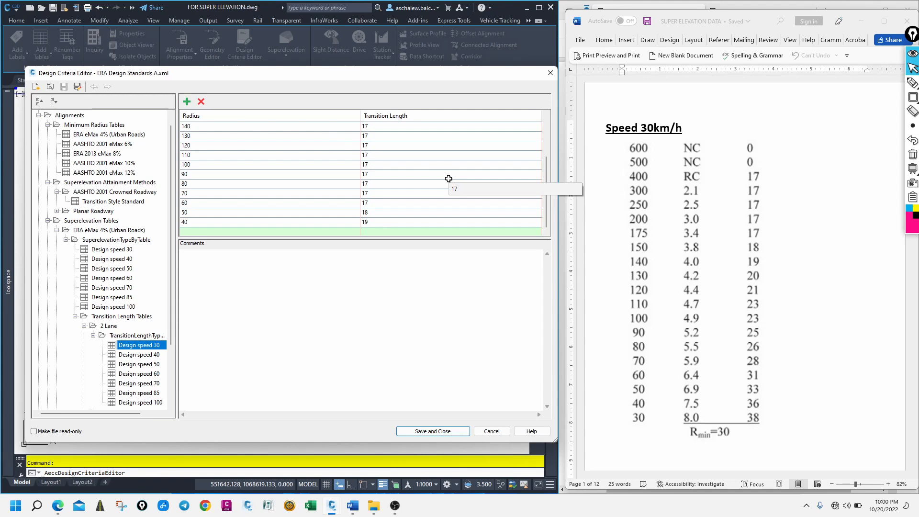
click(493, 432)
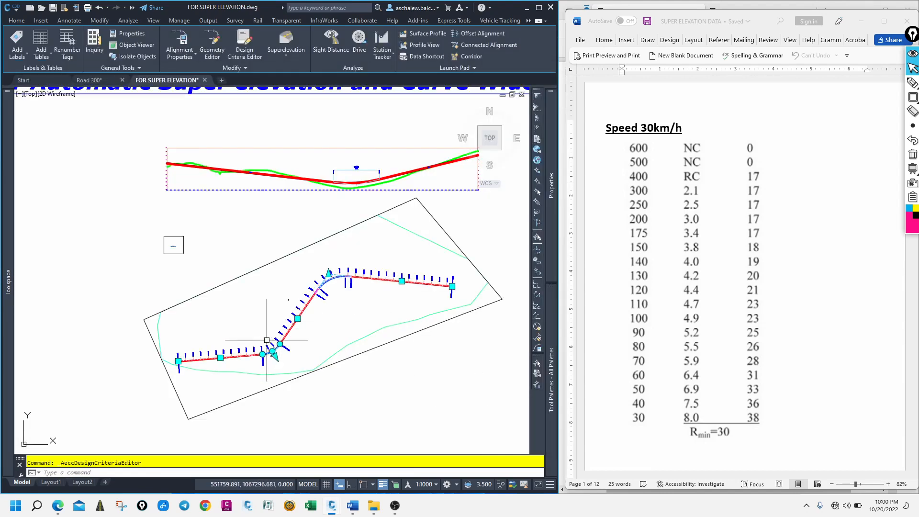
Enable criteria-based design for the Road1 alignment and load ERA Design Standards A as its design criteria file.
scroll(300, 358, up, 3)
scroll(301, 357, down, 2)
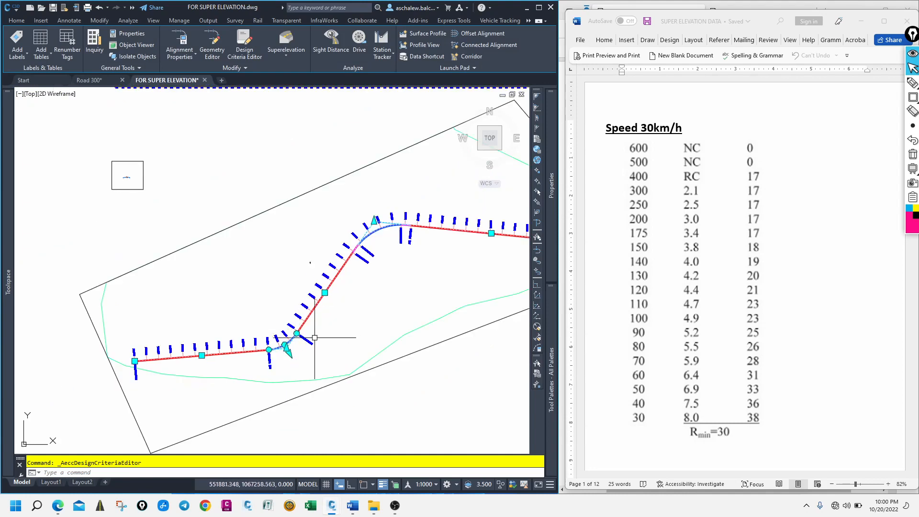
click(188, 47)
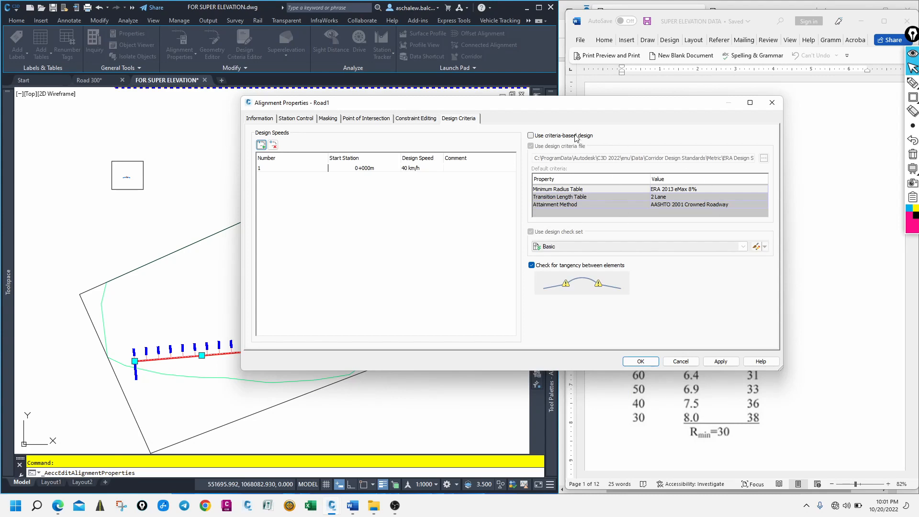
click(530, 135)
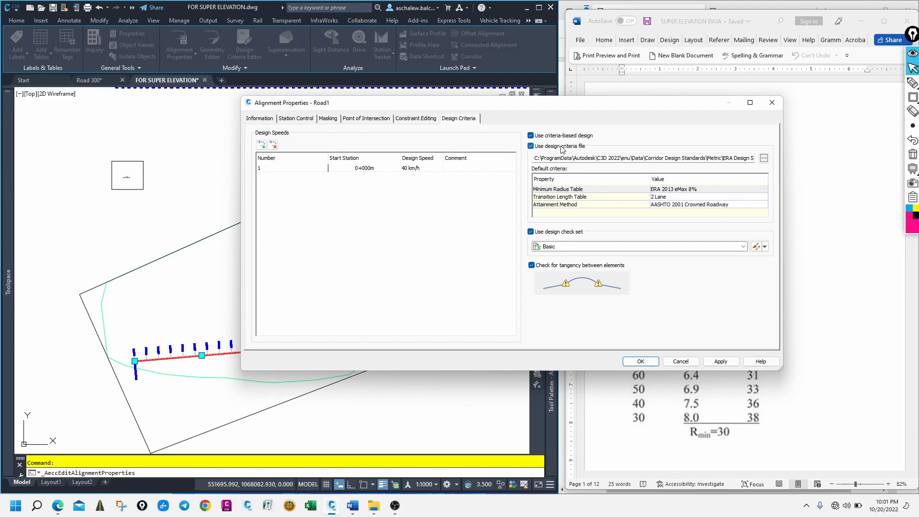
click(764, 158)
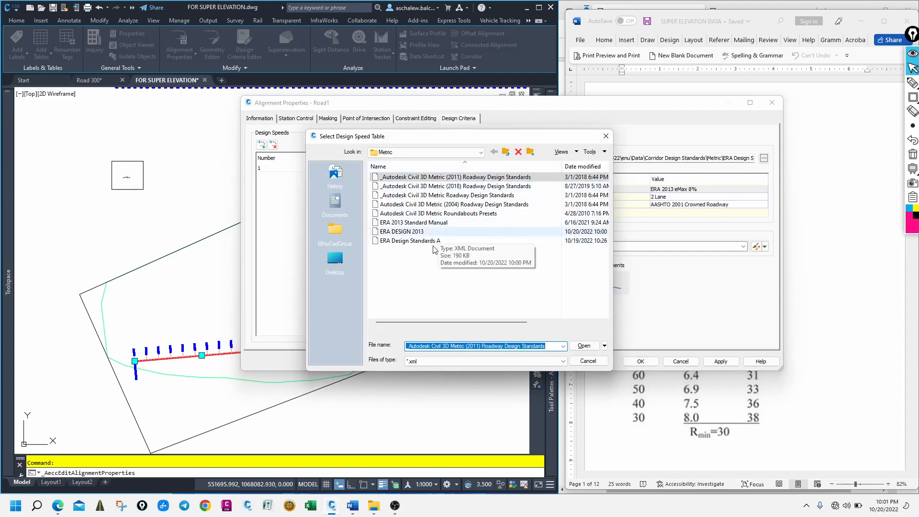
click(412, 241)
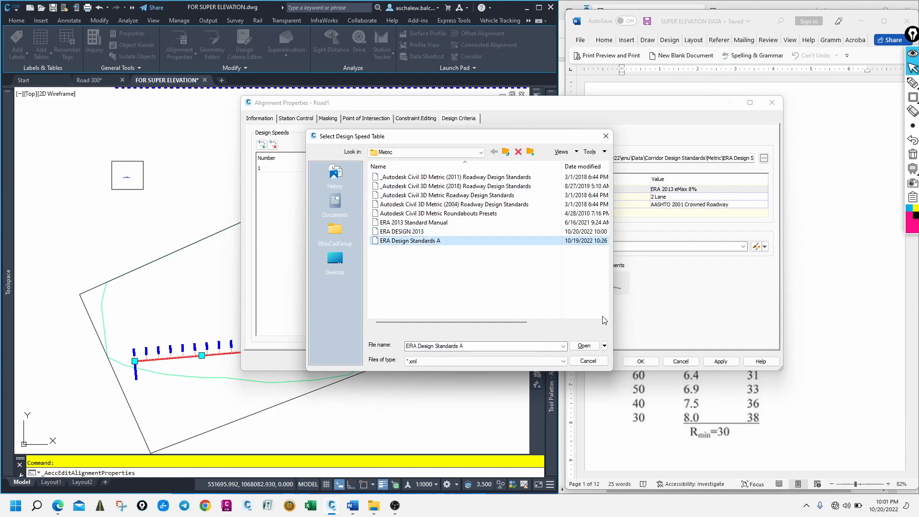
click(584, 346)
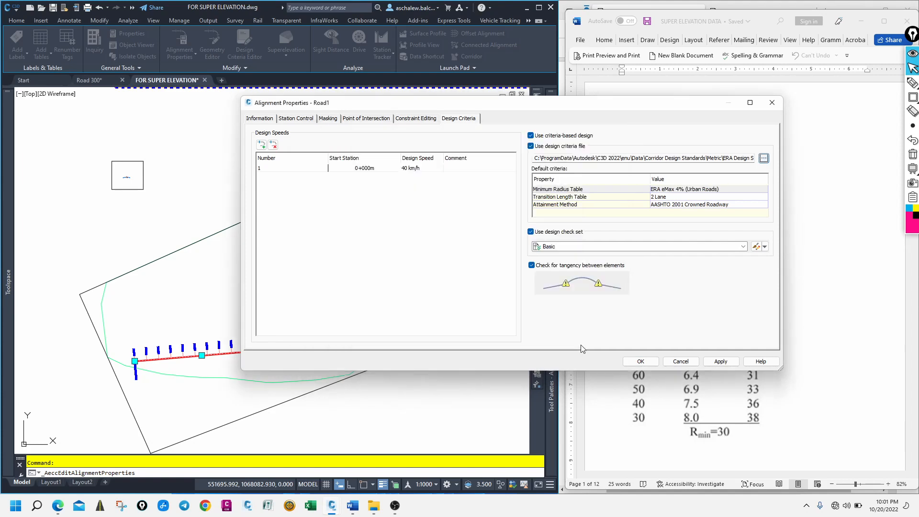
Set Road1's minimum radius table to ERA 2013 eMax 8% and accept the alignment properties.
click(705, 190)
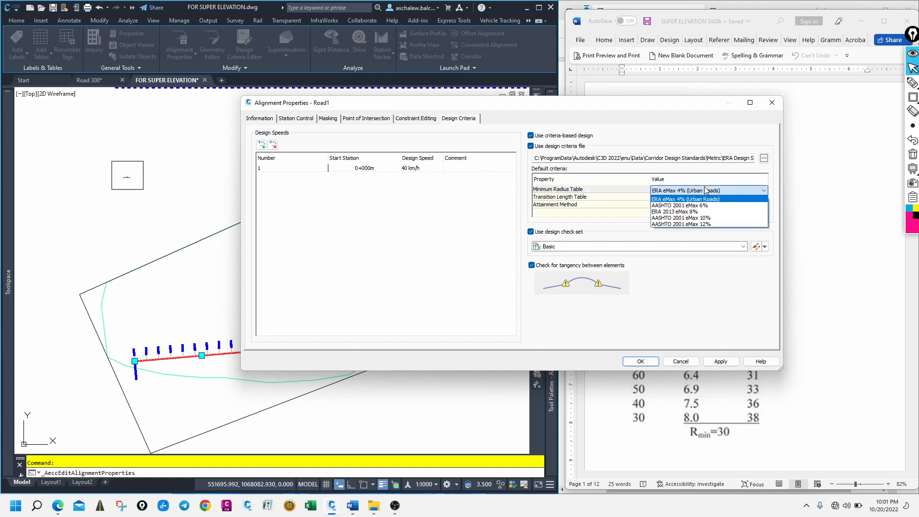
click(693, 212)
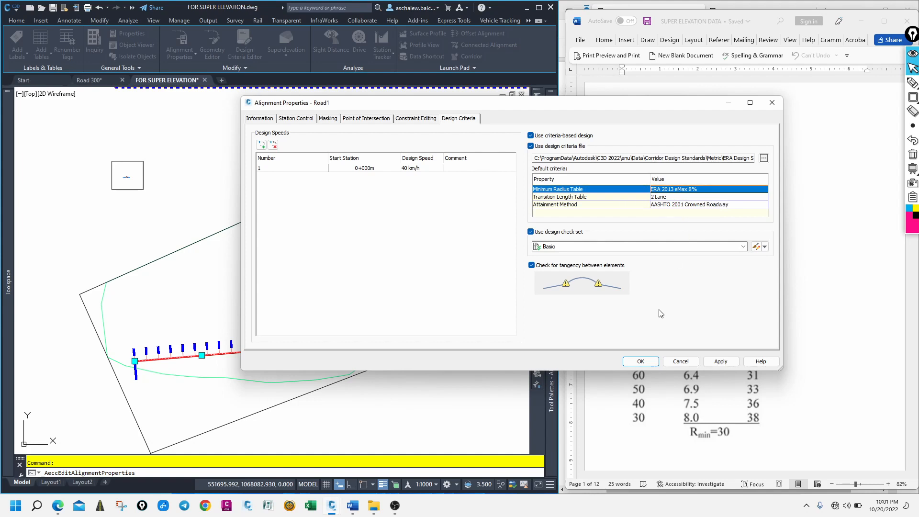
click(640, 363)
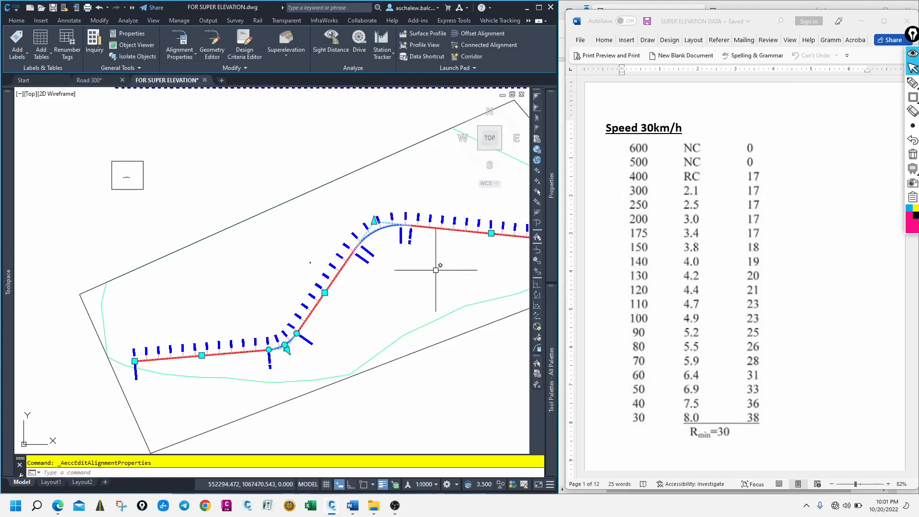
Start calculating superelevation for the alignment as an undivided crowned roadway with a Center Baseline pivot.
click(289, 56)
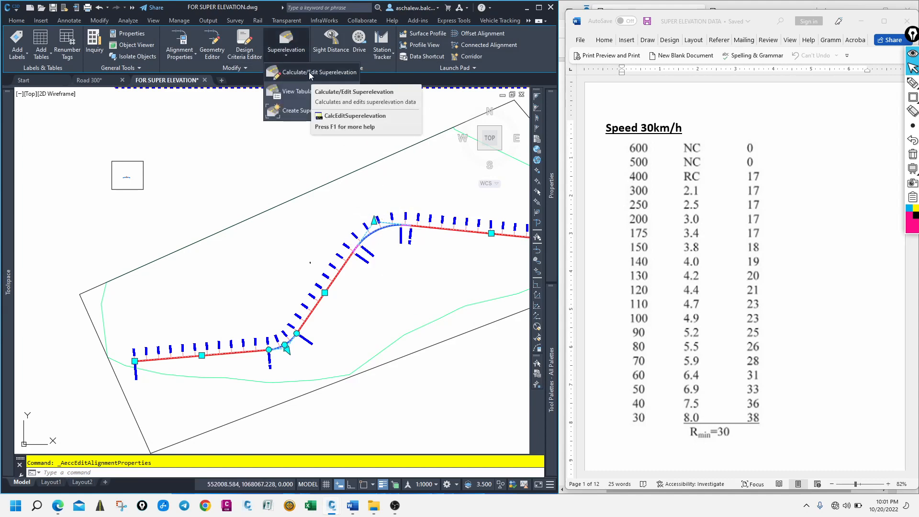
click(299, 72)
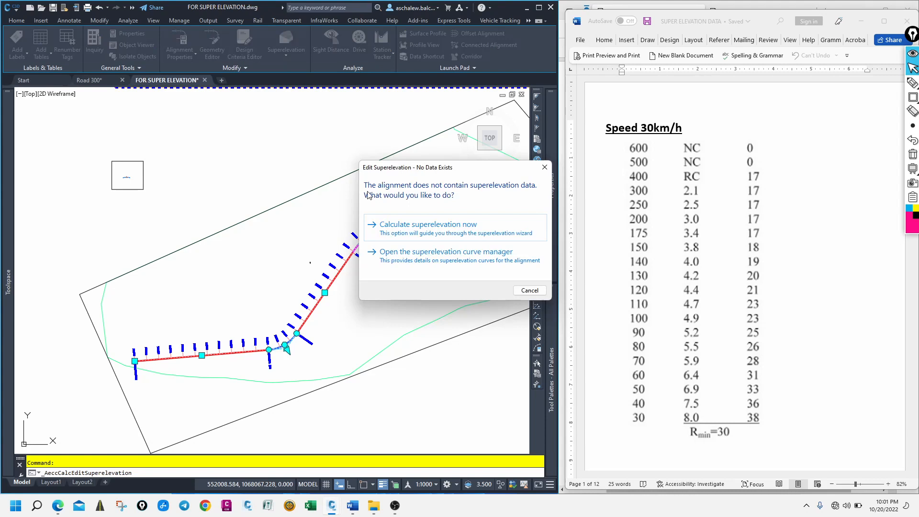
click(423, 229)
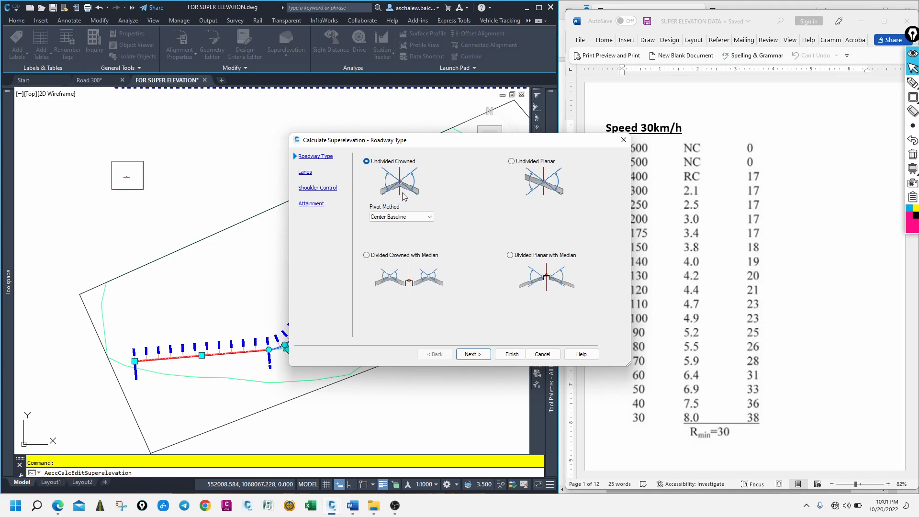
click(475, 354)
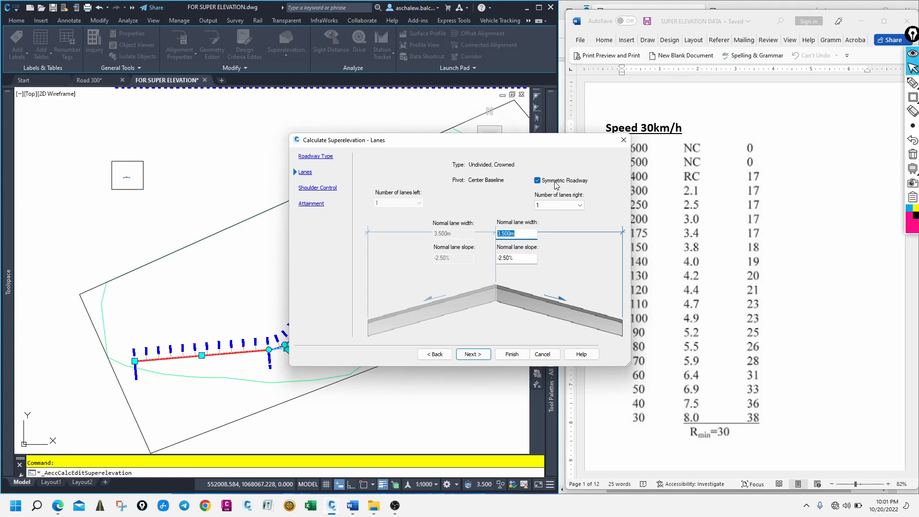
Accept a symmetric roadway with one 3.5 m lane per side at -2.50% slope, and exclude outside edge shoulders from the calculation.
click(525, 235)
drag(529, 234, 492, 258)
click(473, 354)
click(508, 175)
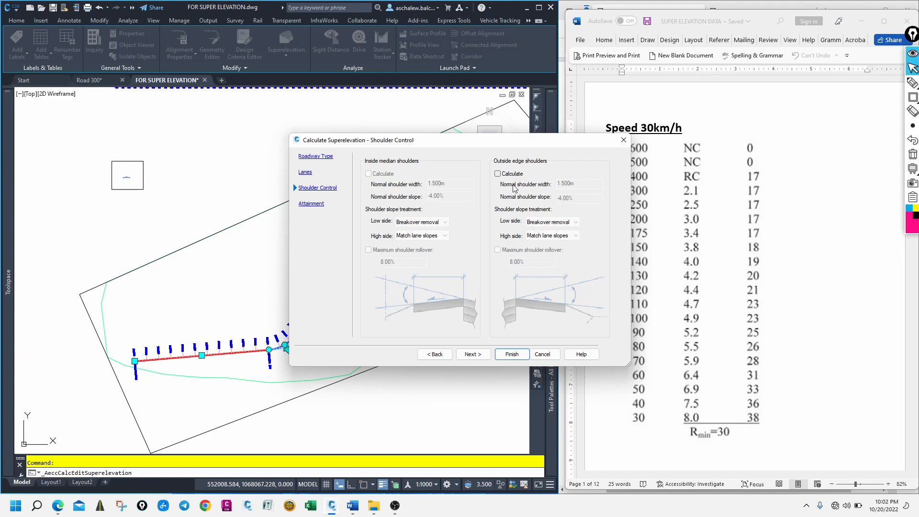
click(473, 355)
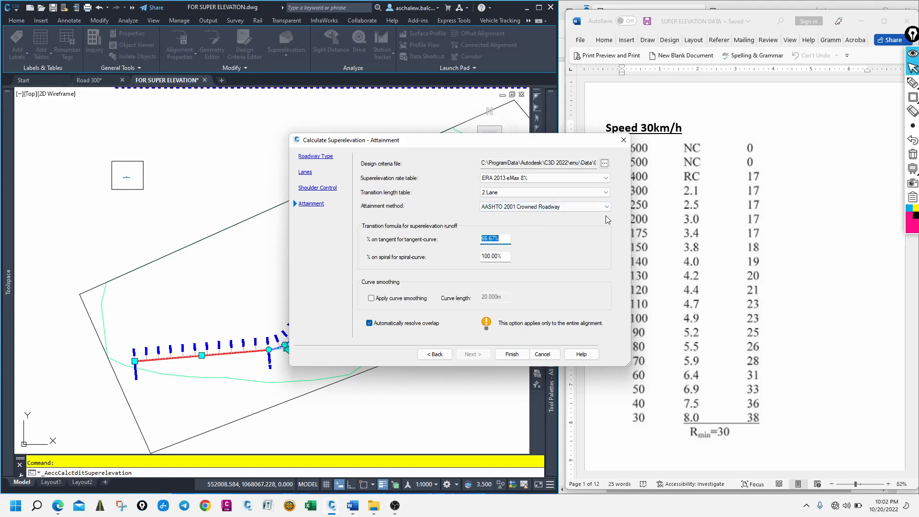
Minimize the Word document and consult the spiral and circular curve transition figures in the superelevation PDF.
click(771, 15)
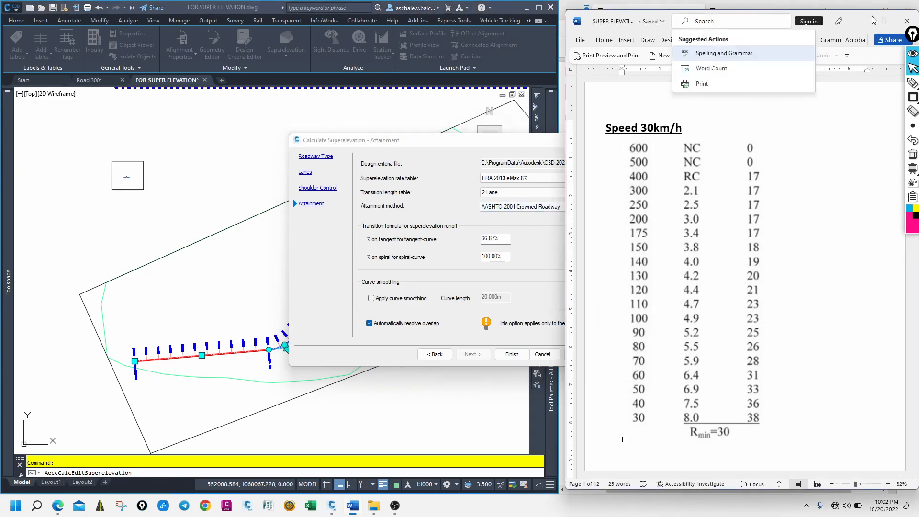
click(861, 22)
click(769, 10)
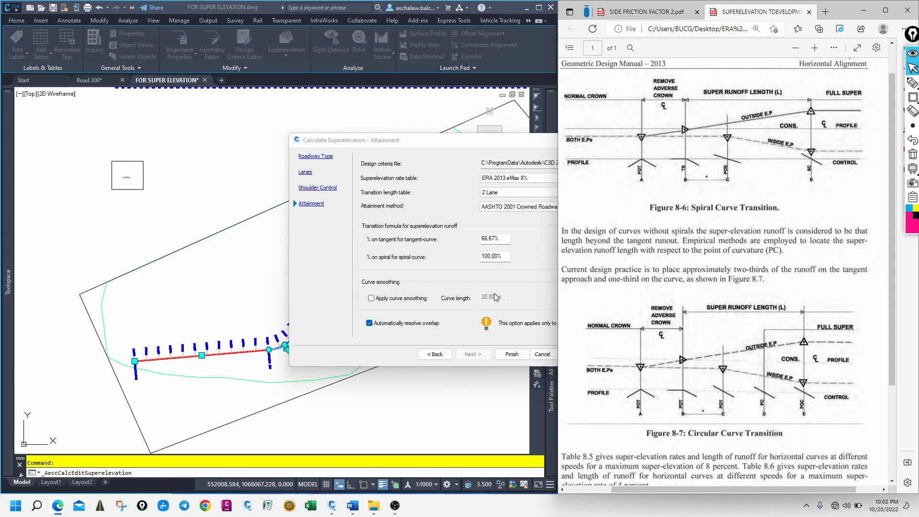
Finish the superelevation calculation with 66.67% runoff on tangent and 100% on spiral, and select Curve.1's transition in region.
click(511, 357)
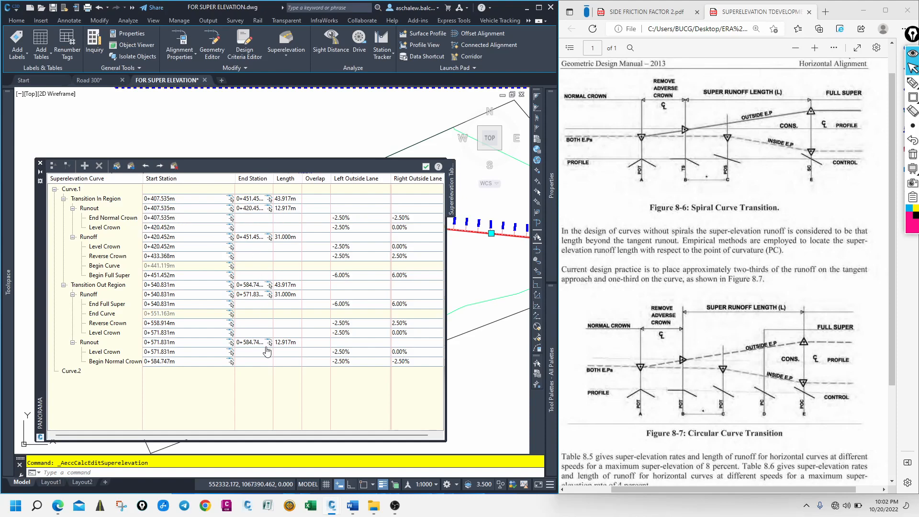
click(286, 198)
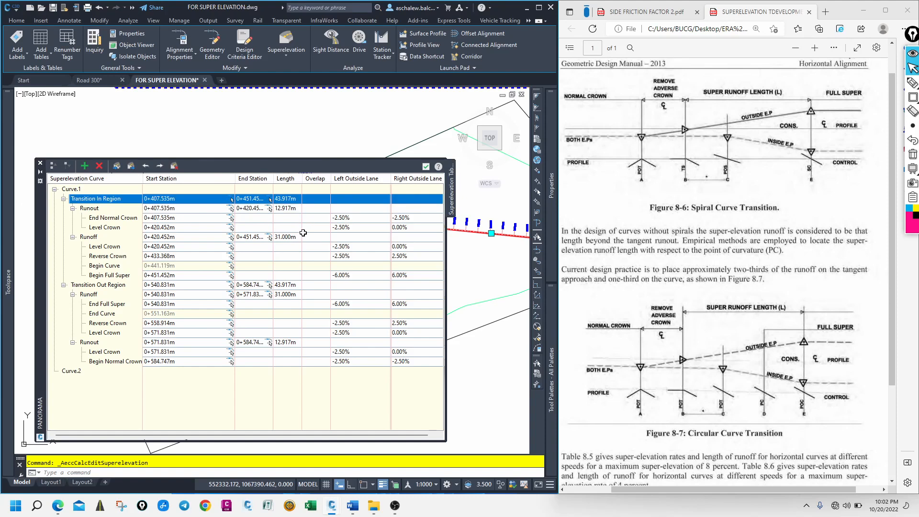
Review Curve.1's runout and runoff lengths and full superelevation slopes in the tabular editor, and close the editor.
double_click(286, 237)
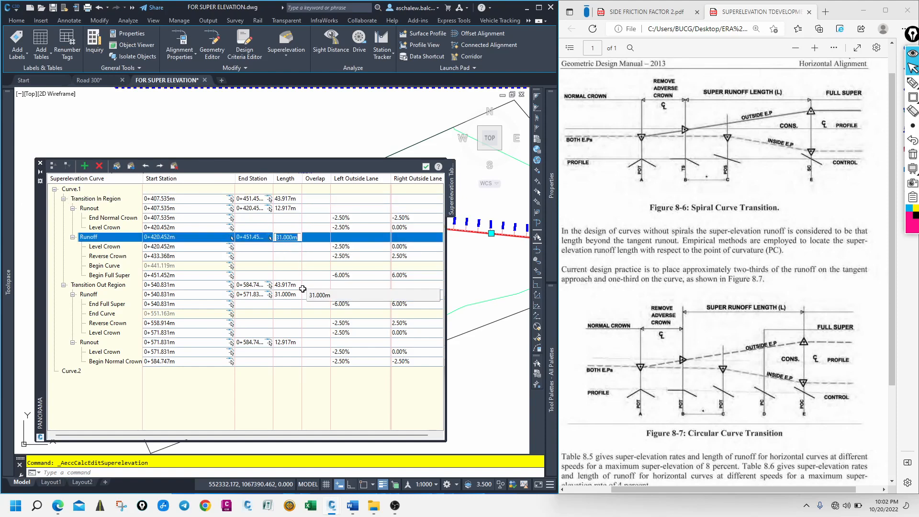
double_click(287, 208)
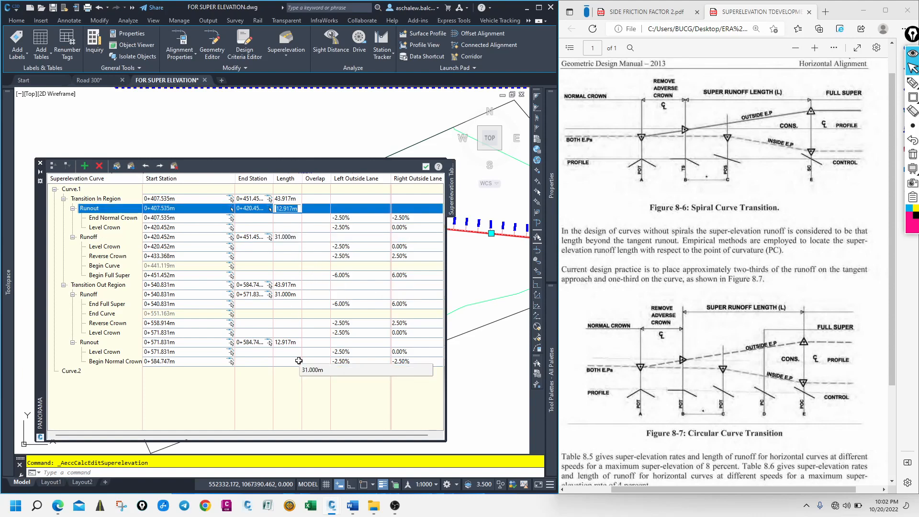
click(348, 275)
click(400, 276)
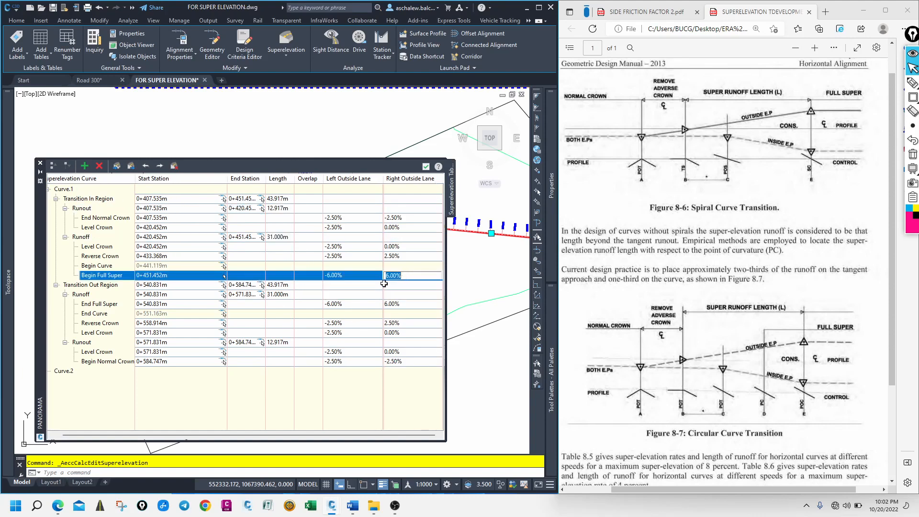
double_click(335, 305)
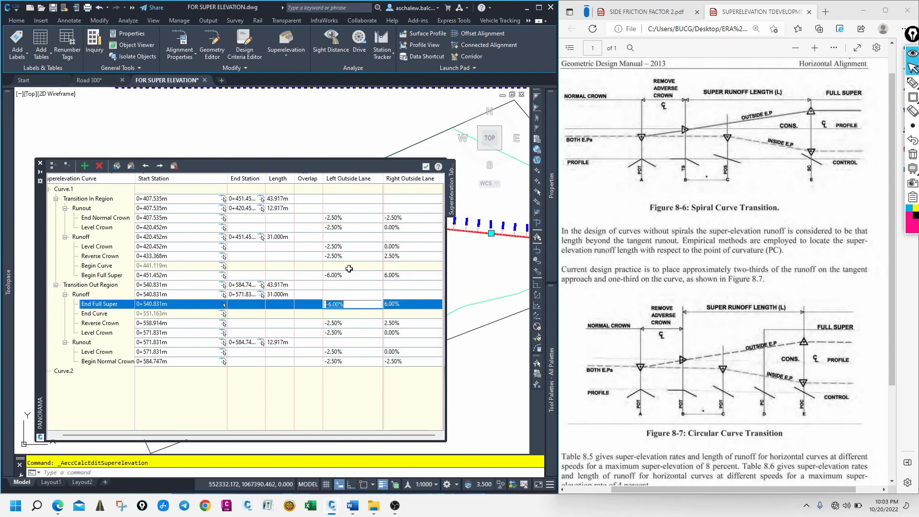
click(41, 165)
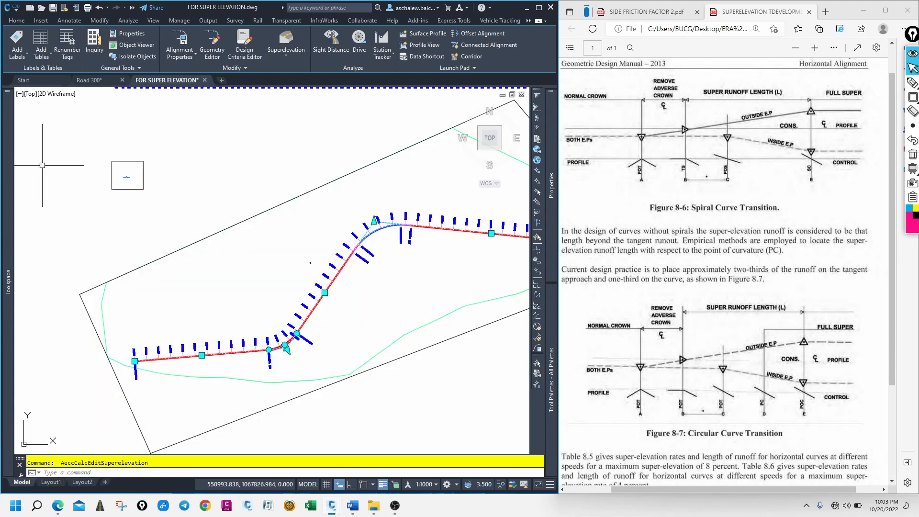
Start a superelevation view for Road1, coloring the left outside lane cyan and the right outside lane magenta.
click(244, 57)
click(546, 77)
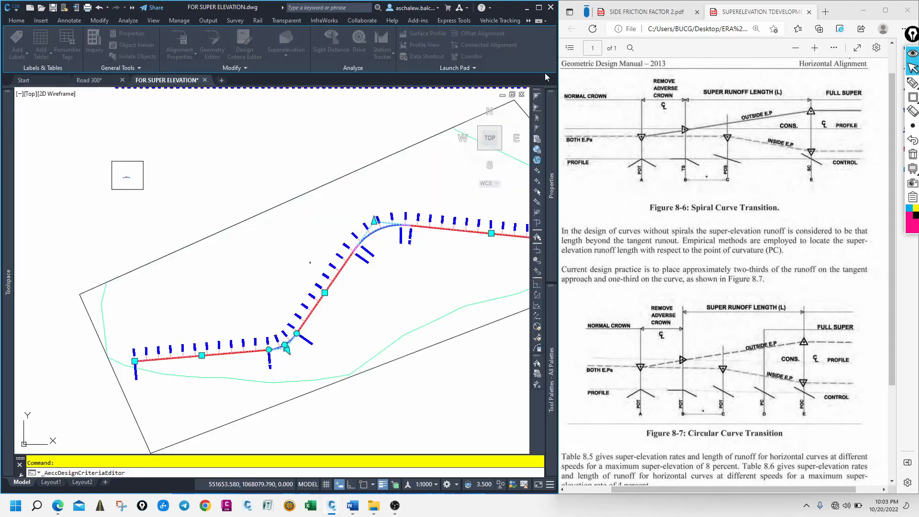
click(288, 57)
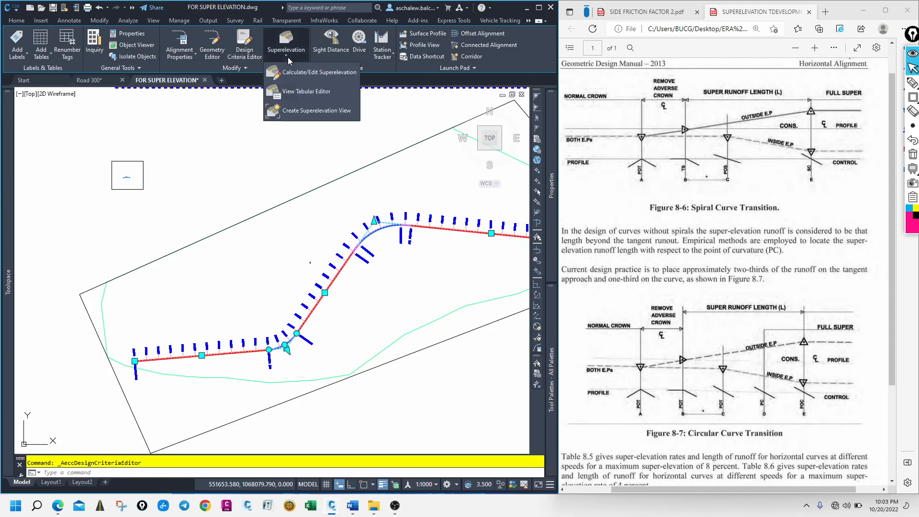
click(316, 111)
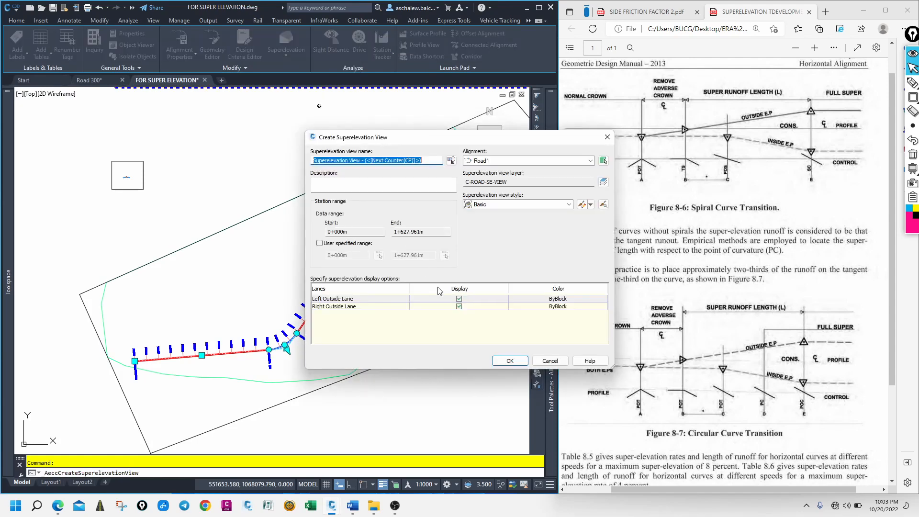
click(561, 299)
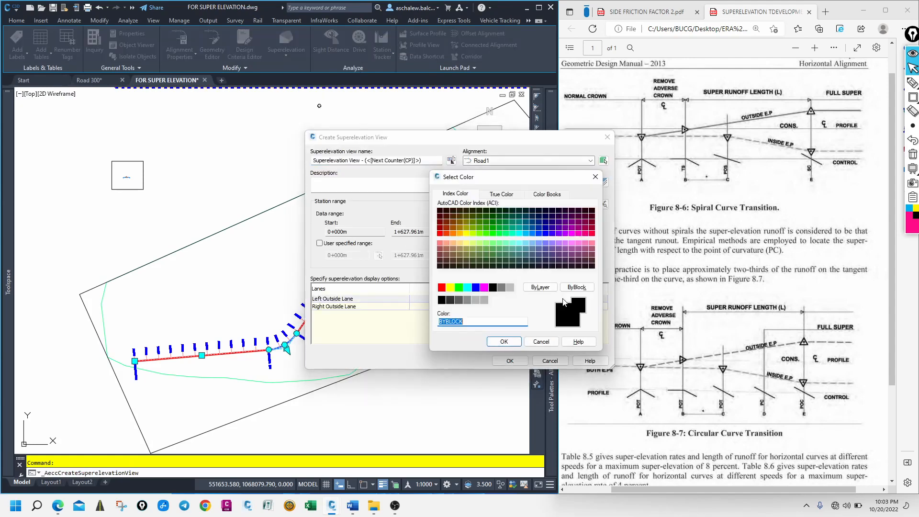
click(467, 287)
click(504, 341)
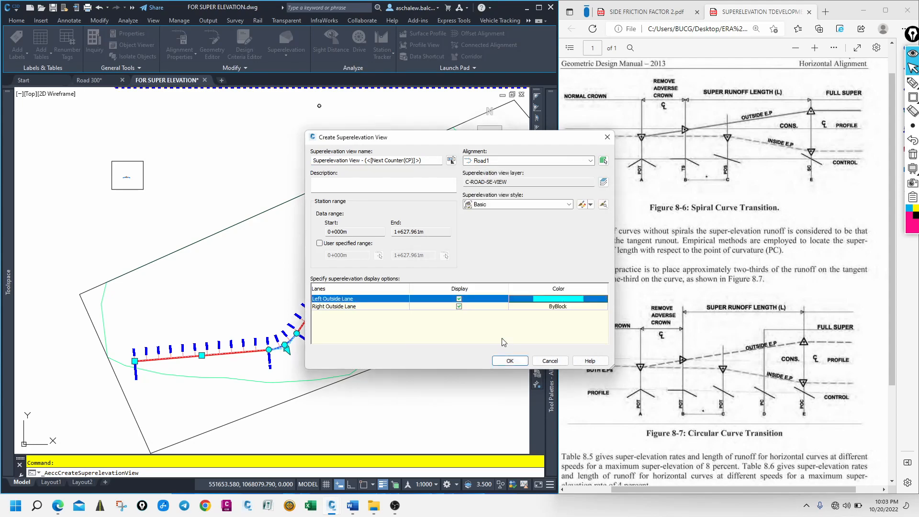
click(558, 308)
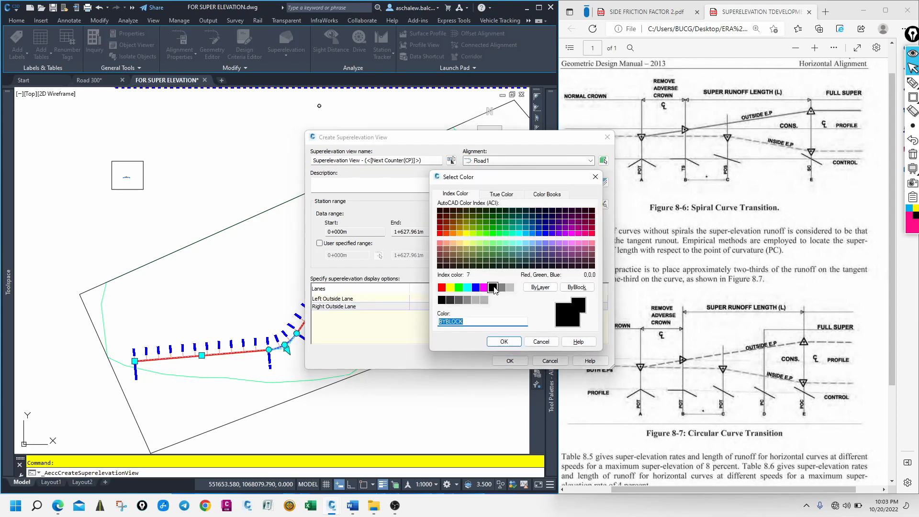
click(484, 288)
click(504, 342)
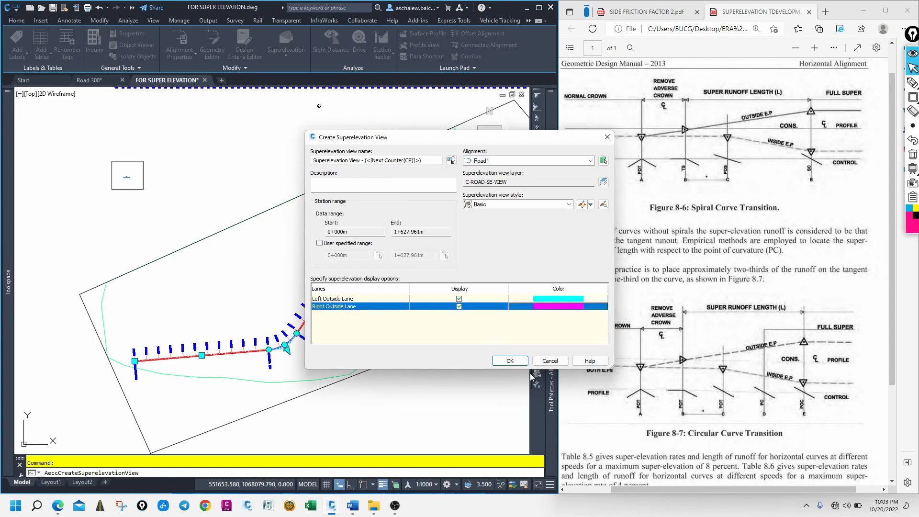
Place the superelevation view in the empty space beside the alignment plan and regenerate the model.
click(510, 361)
scroll(318, 311, down, 5)
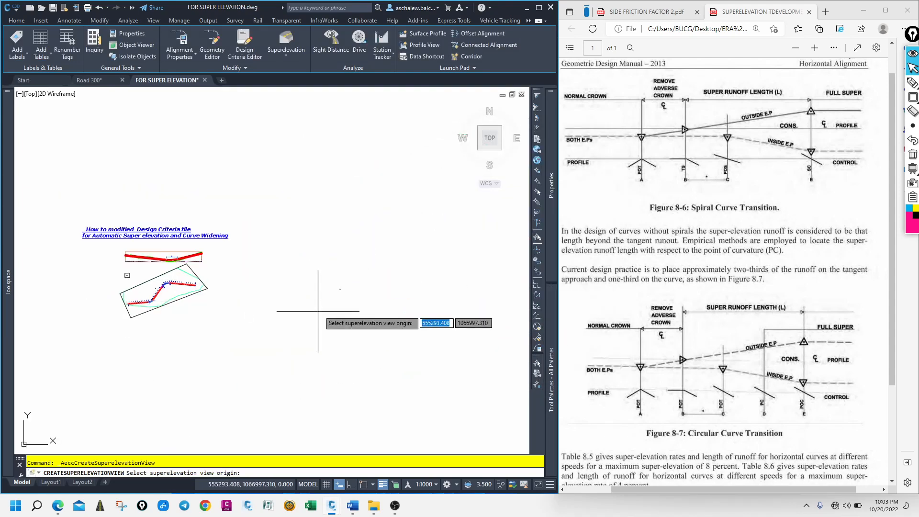
click(229, 284)
scroll(309, 285, up, 5)
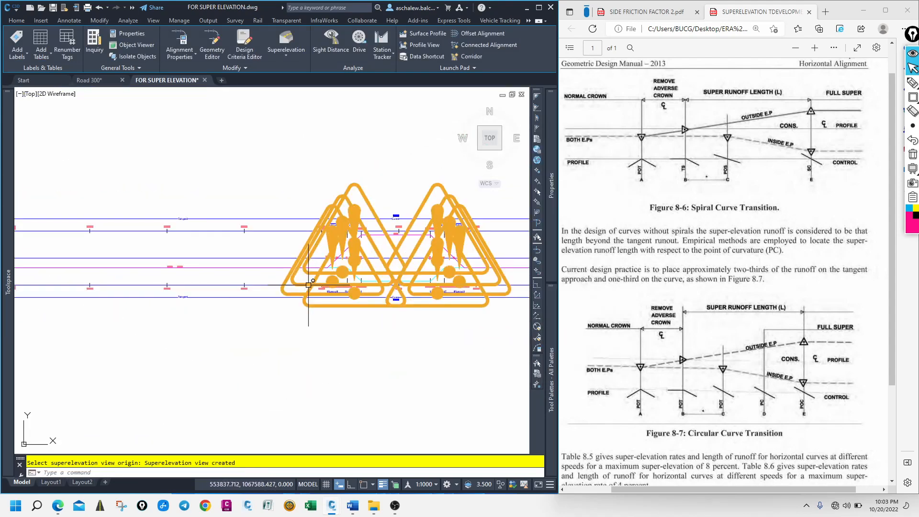
text(re)
key(Return)
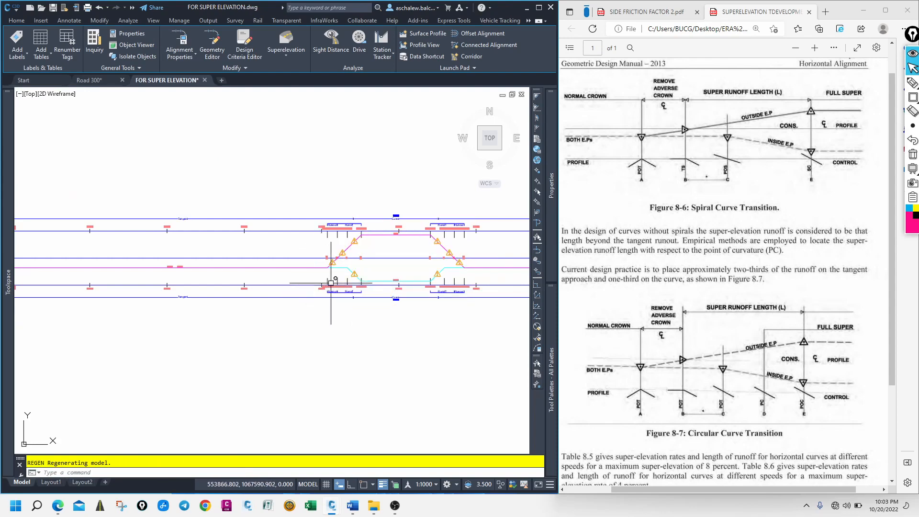
Examine the superelevation view's runout, runoff and full superelevation stations and lane slopes around Curve.1.
scroll(331, 282, up, 4)
scroll(383, 260, up, 1)
scroll(251, 250, down, 2)
scroll(333, 250, up, 1)
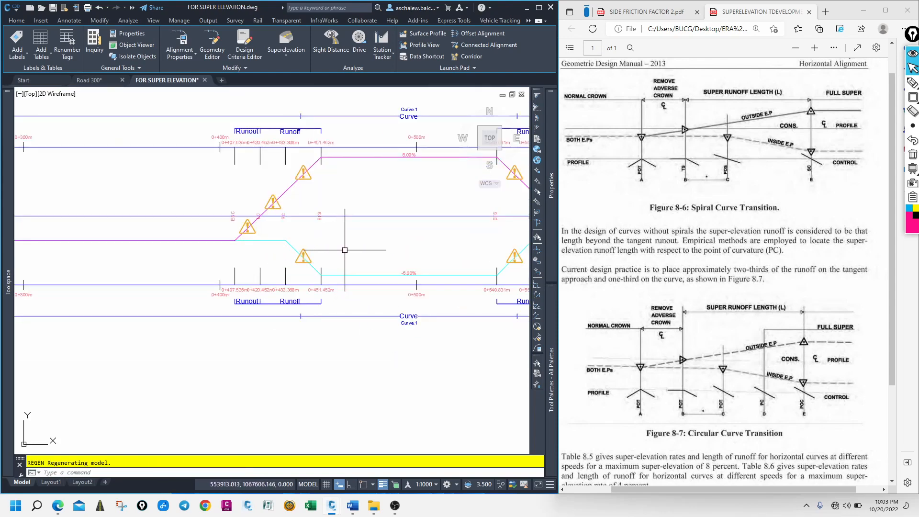
scroll(290, 218, up, 4)
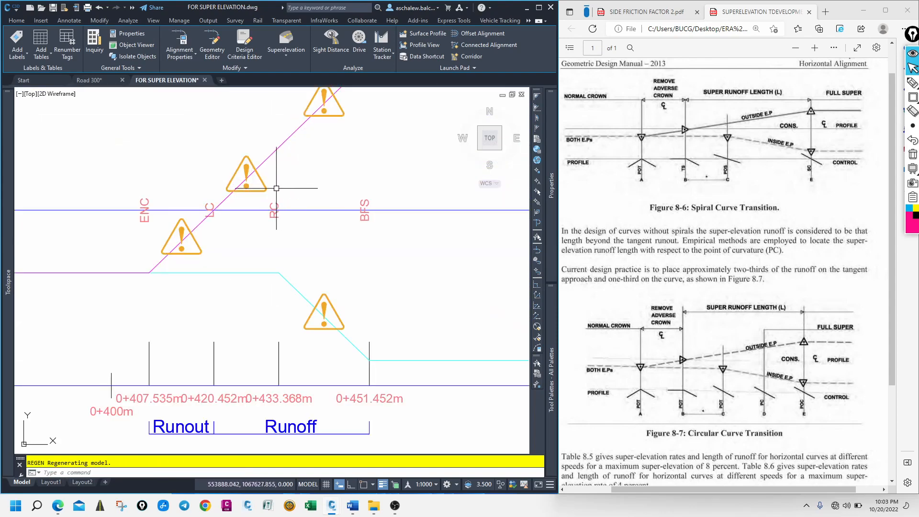
scroll(263, 190, down, 2)
scroll(230, 207, down, 4)
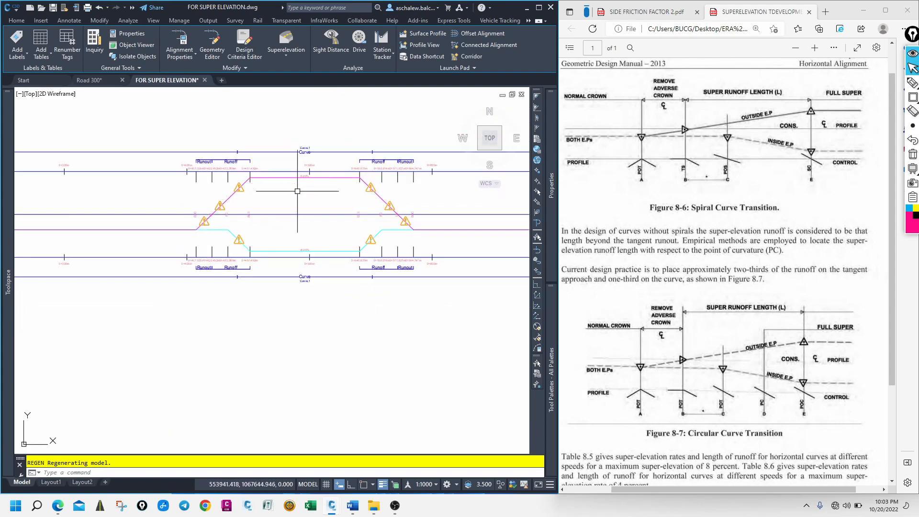
scroll(336, 206, up, 1)
scroll(332, 219, down, 5)
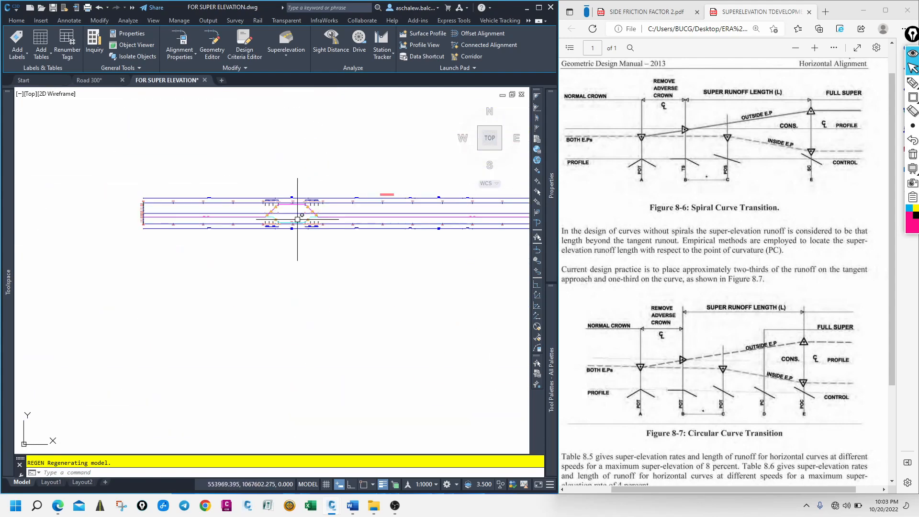
scroll(331, 219, up, 3)
scroll(286, 259, down, 5)
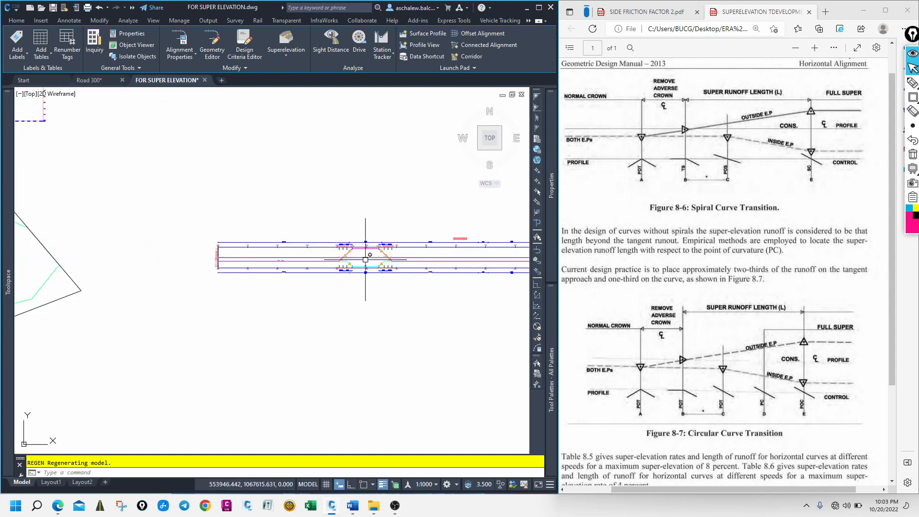
scroll(363, 264, up, 3)
scroll(427, 265, down, 1)
scroll(426, 266, down, 4)
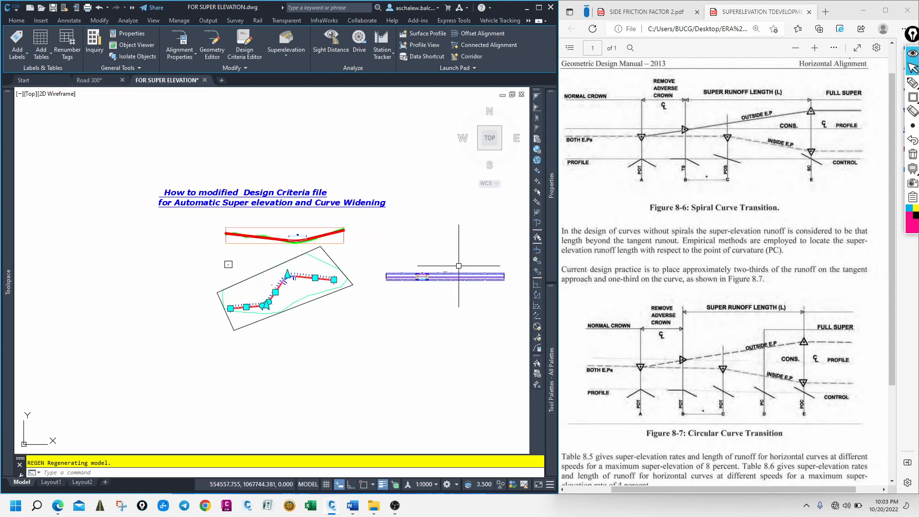
scroll(260, 289, up, 4)
scroll(268, 282, up, 2)
scroll(320, 256, down, 4)
Reselect the Road1 alignment and check the design speed and criteria tables in its design criteria properties.
key(Escape)
scroll(320, 256, up, 5)
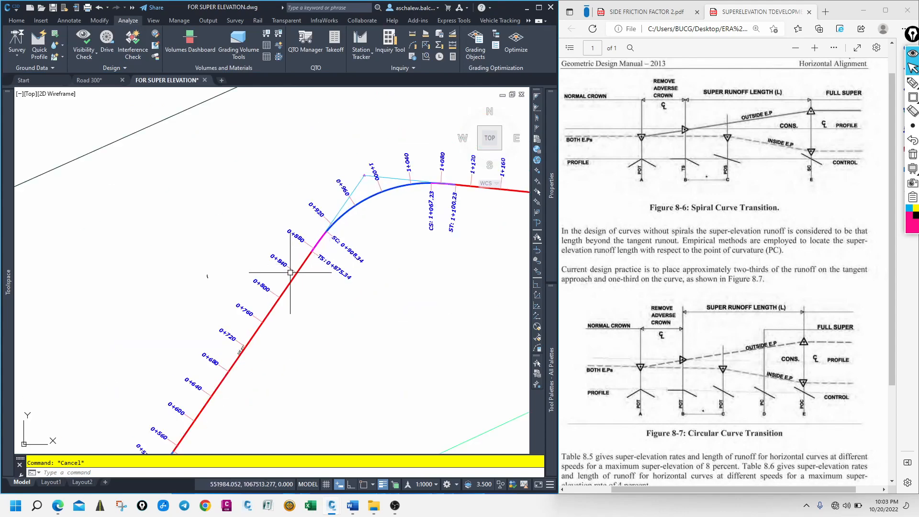
click(294, 281)
scroll(294, 281, down, 5)
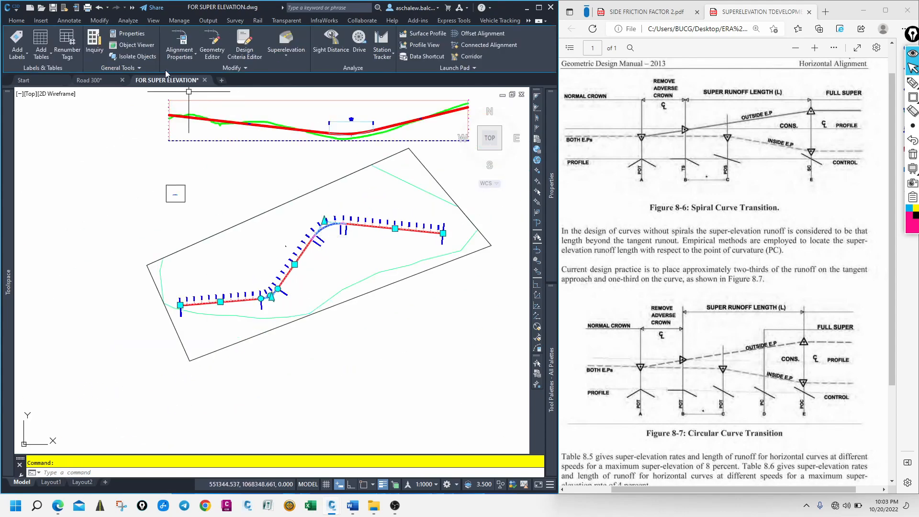
click(184, 40)
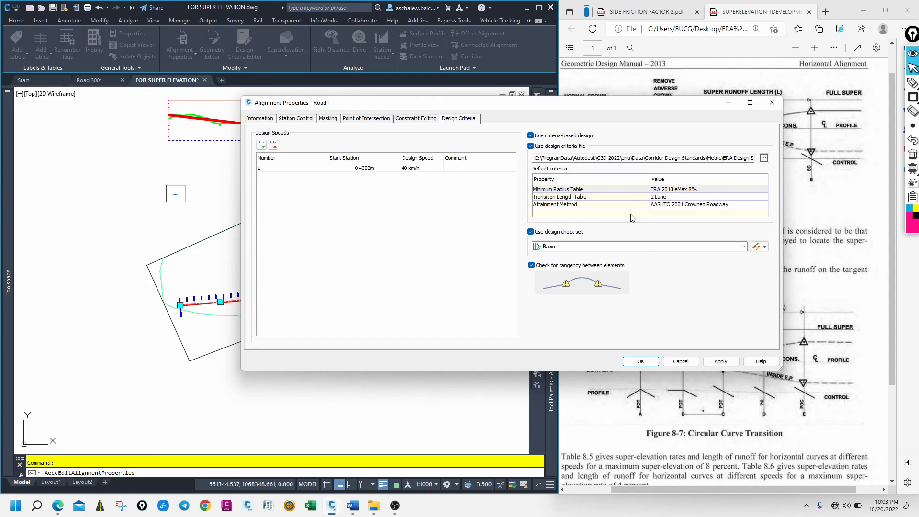
key(Return)
Clear all calculated superelevation data from the alignment in the tabular editor and close the editor.
click(286, 54)
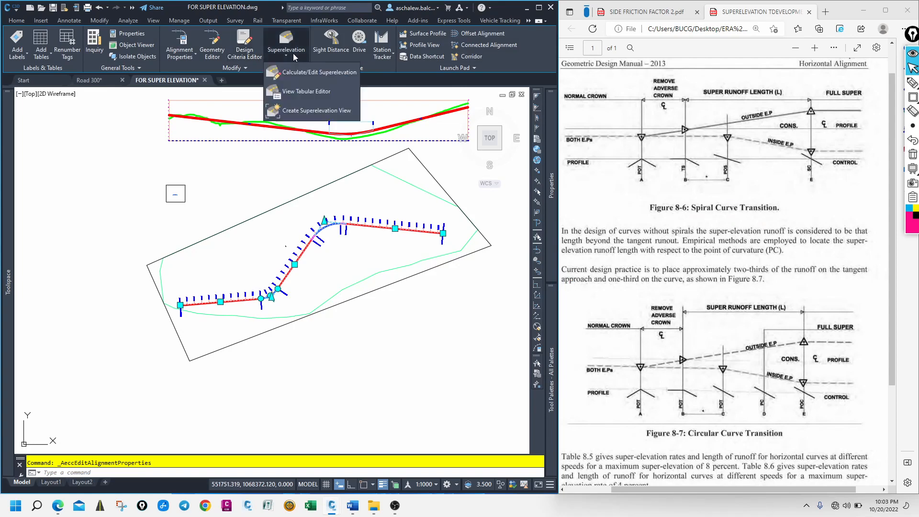
click(306, 91)
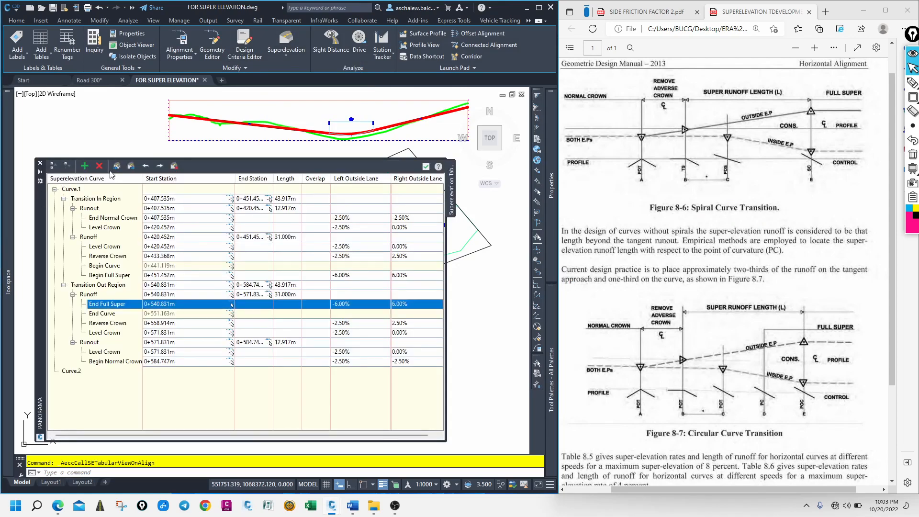
click(174, 166)
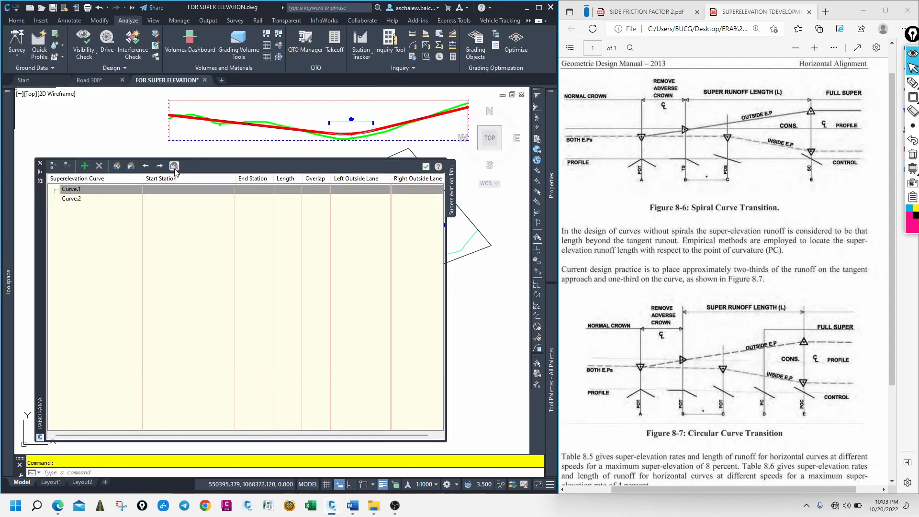
click(71, 189)
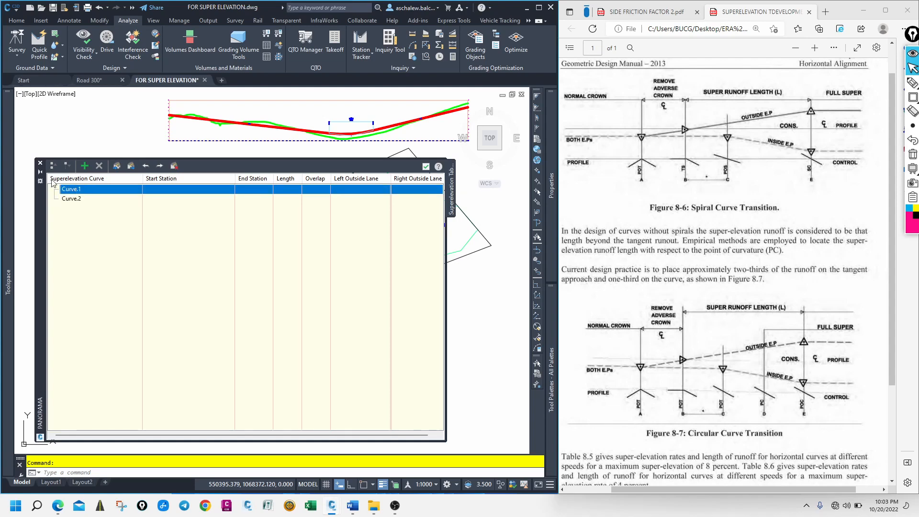
click(40, 166)
Recalculate Road1's superelevation as undivided crowned with Center Baseline pivot, ERA 2013 eMax 8%, 2 Lane, 66.67% on tangent and 100% on spiral.
scroll(300, 258, up, 3)
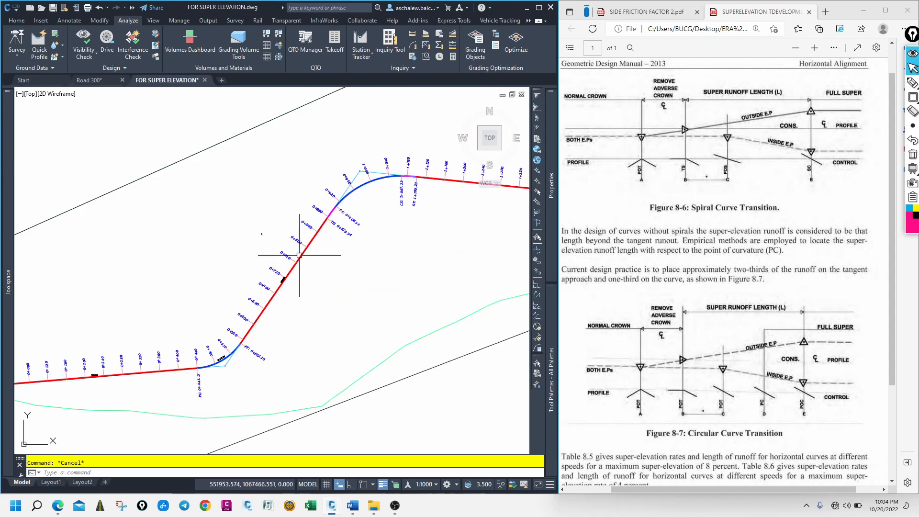
click(286, 48)
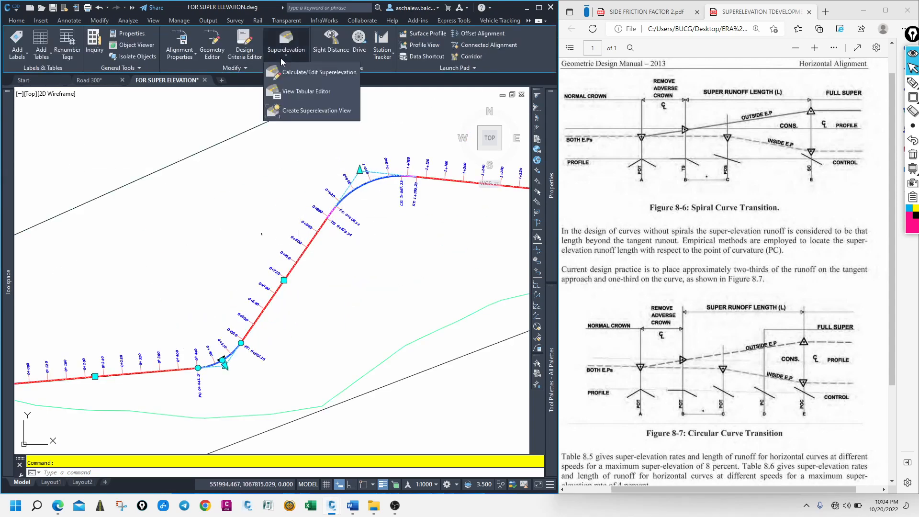
click(291, 72)
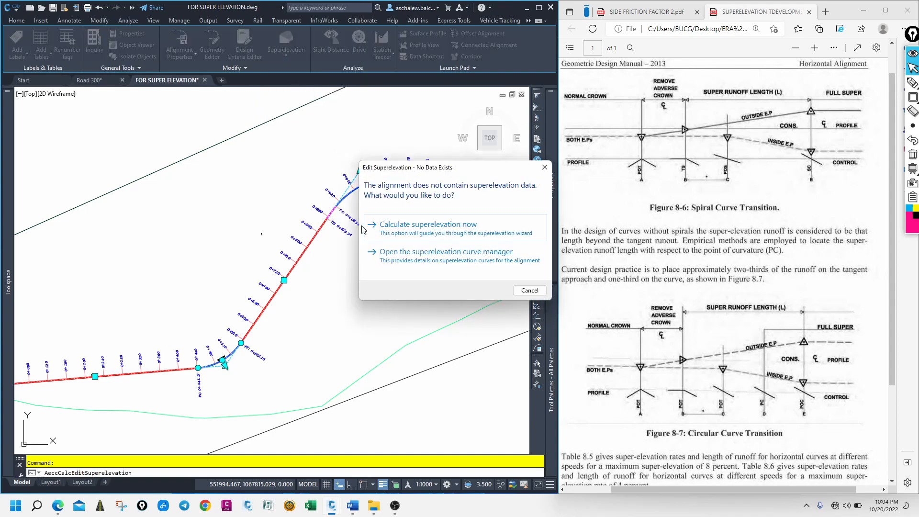
click(414, 226)
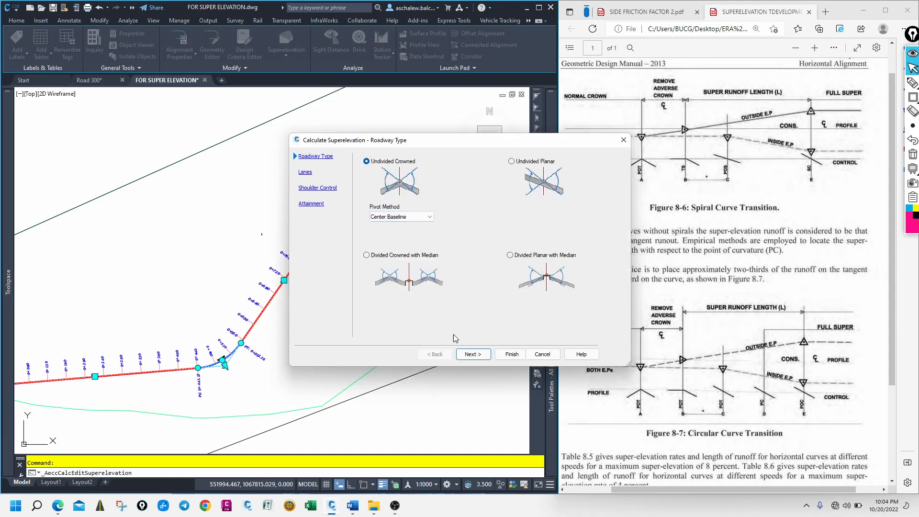
click(472, 355)
click(474, 357)
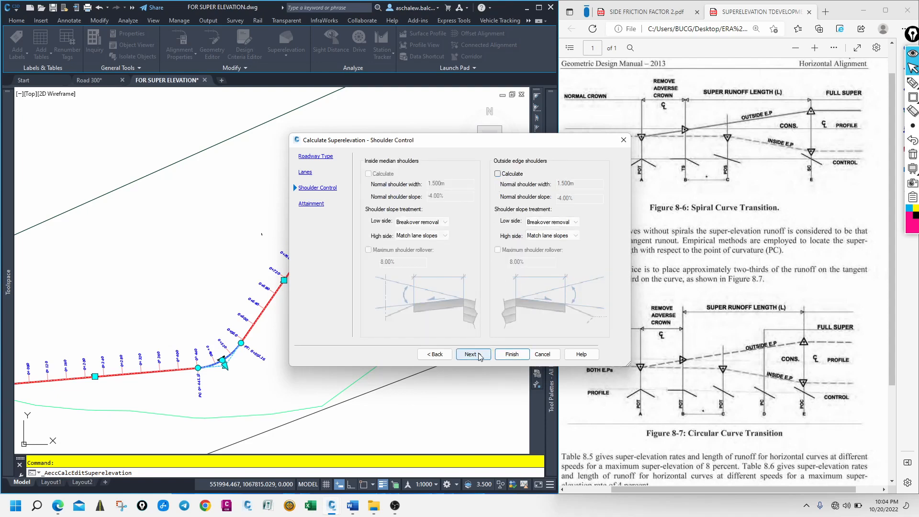
click(479, 357)
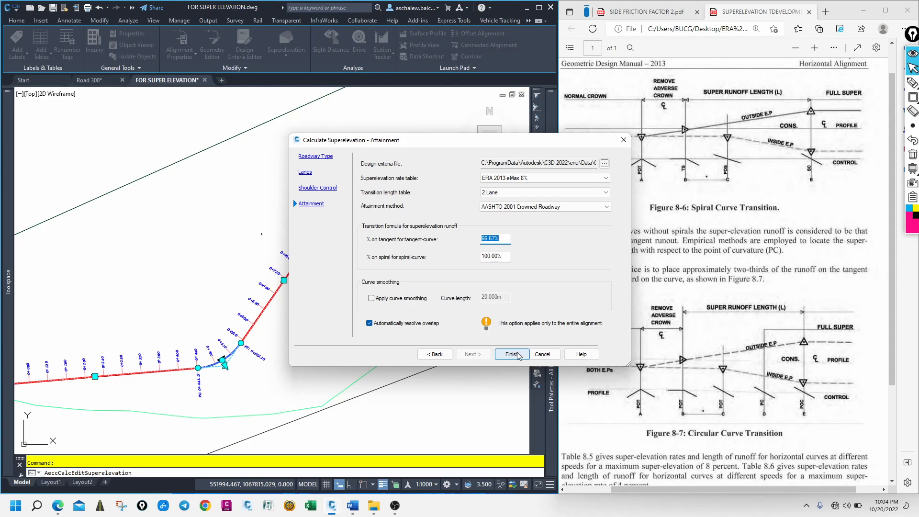
click(511, 355)
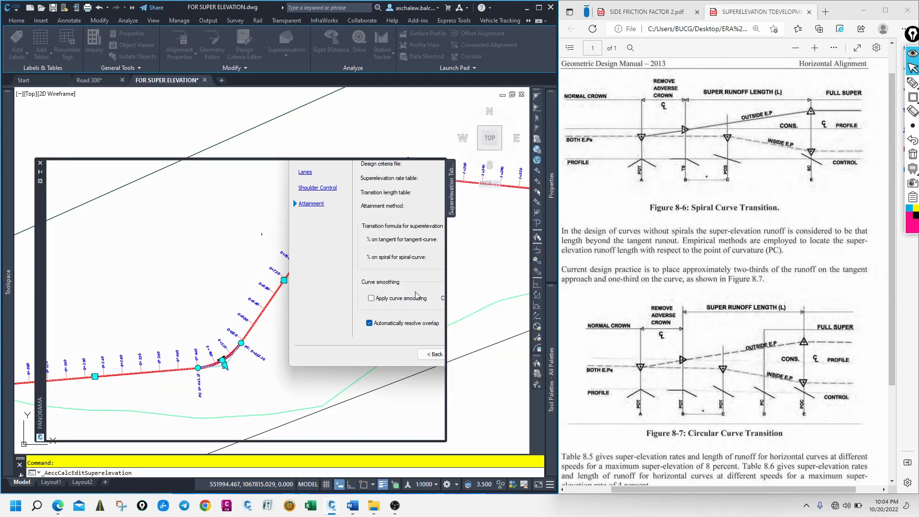
Close the superelevation table, create a Basic-style superelevation view for Road1, and place it below the site boundary.
scroll(343, 266, down, 4)
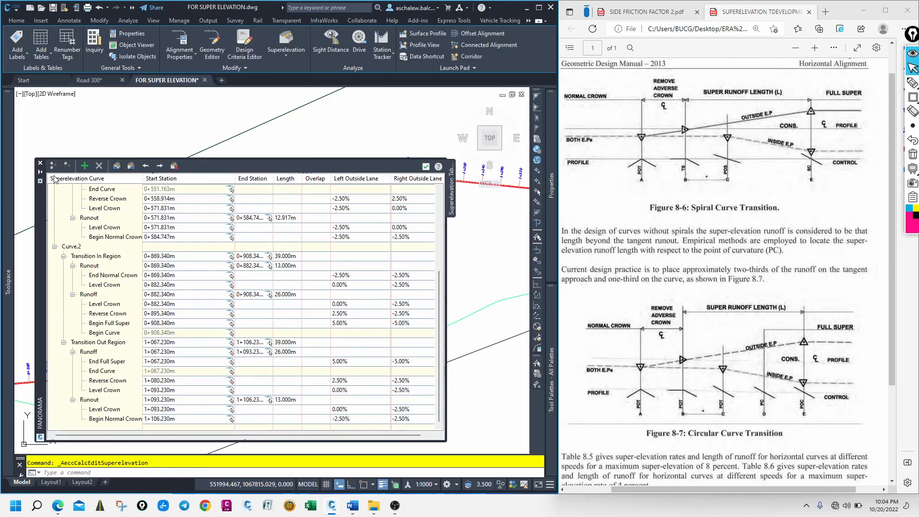
click(40, 163)
click(288, 61)
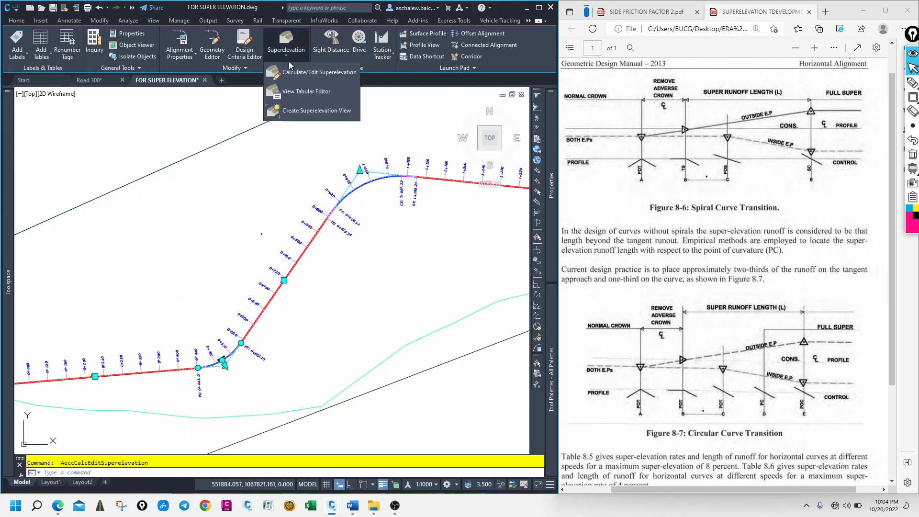
click(311, 110)
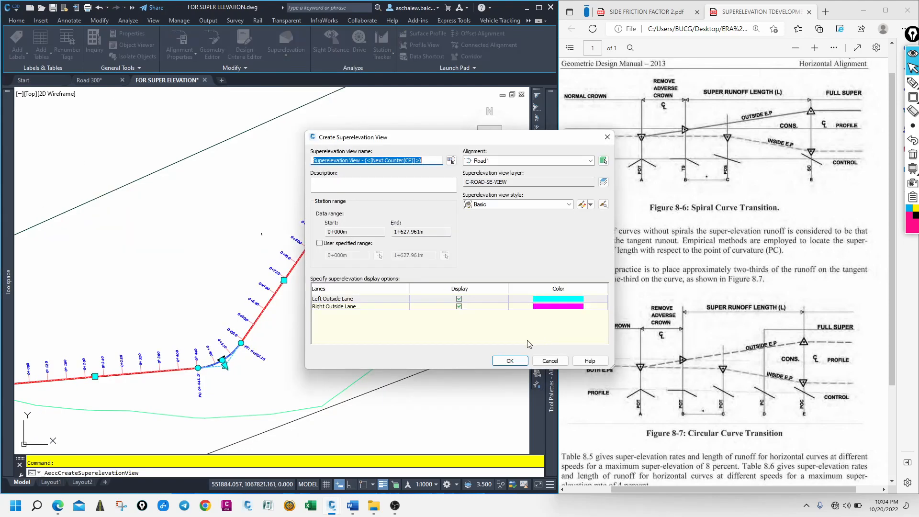
click(510, 361)
scroll(293, 283, down, 4)
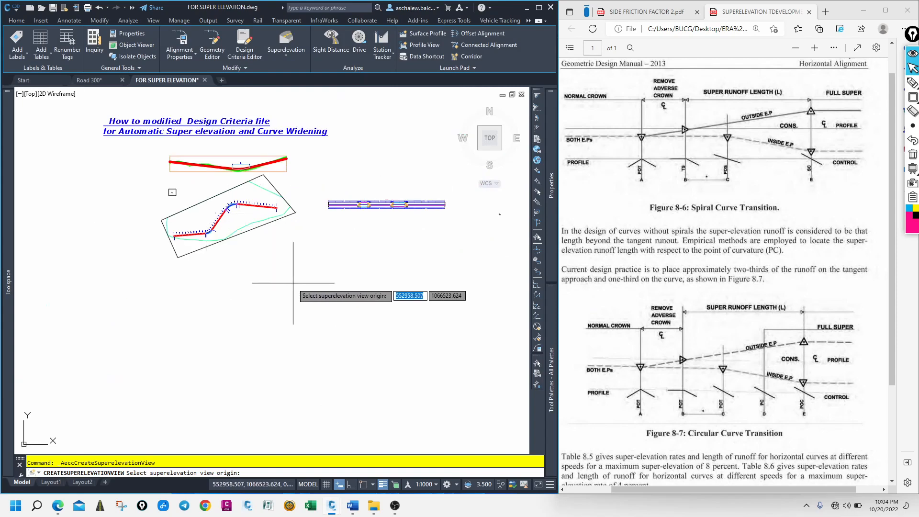
click(320, 277)
scroll(361, 227, up, 5)
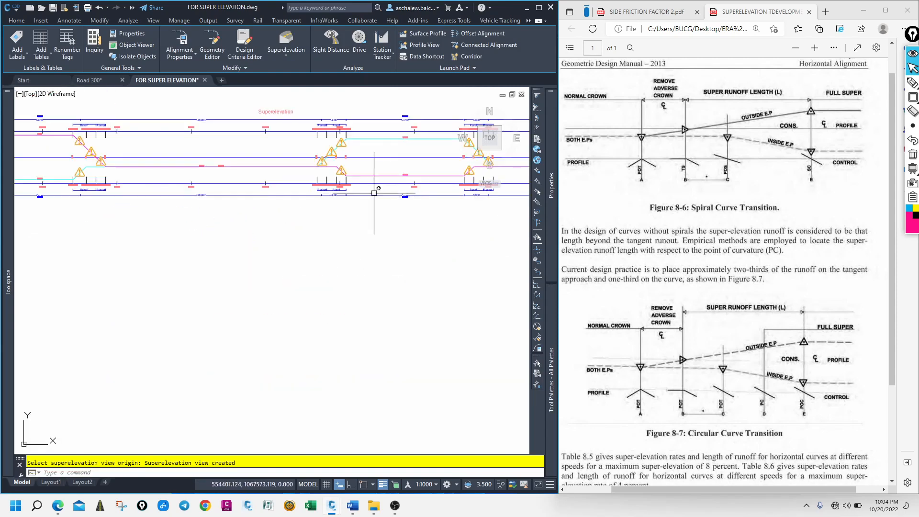
Delete the newly placed superelevation view and the older one beside the site plan.
scroll(396, 210, down, 5)
key(Escape)
scroll(309, 281, up, 3)
click(294, 287)
key(Delete)
scroll(334, 219, down, 5)
scroll(369, 218, up, 5)
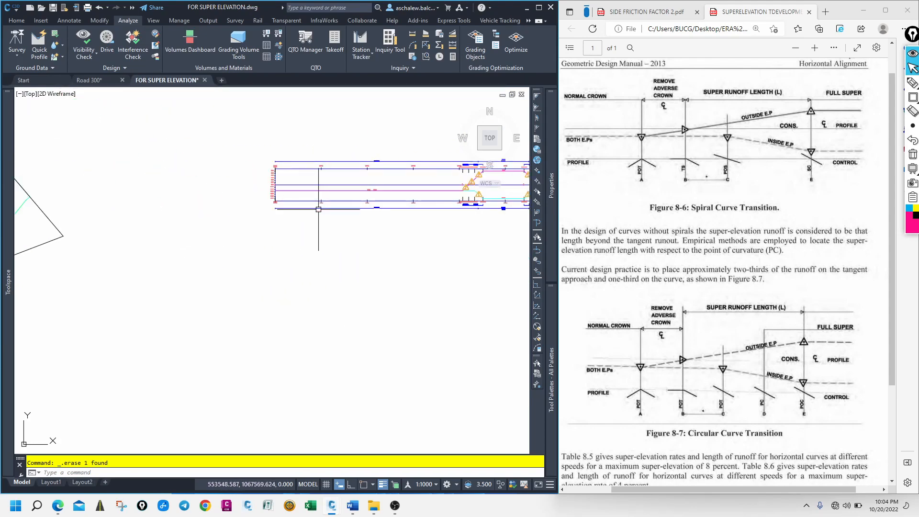
click(318, 209)
key(Delete)
Switch to the Road 300 drawing, look over its curves, and select the Align-1 alignment.
scroll(287, 229, down, 4)
scroll(293, 219, up, 4)
scroll(293, 219, down, 4)
scroll(249, 206, up, 4)
scroll(191, 153, up, 2)
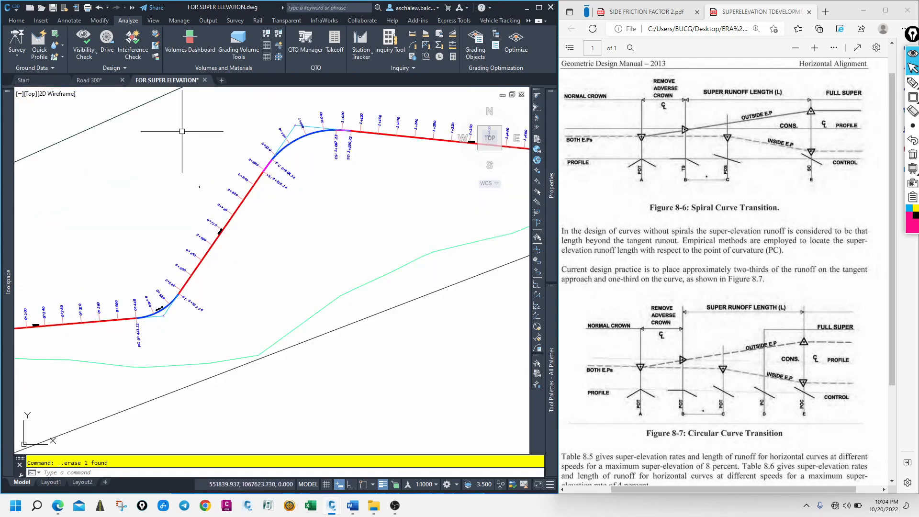
click(88, 79)
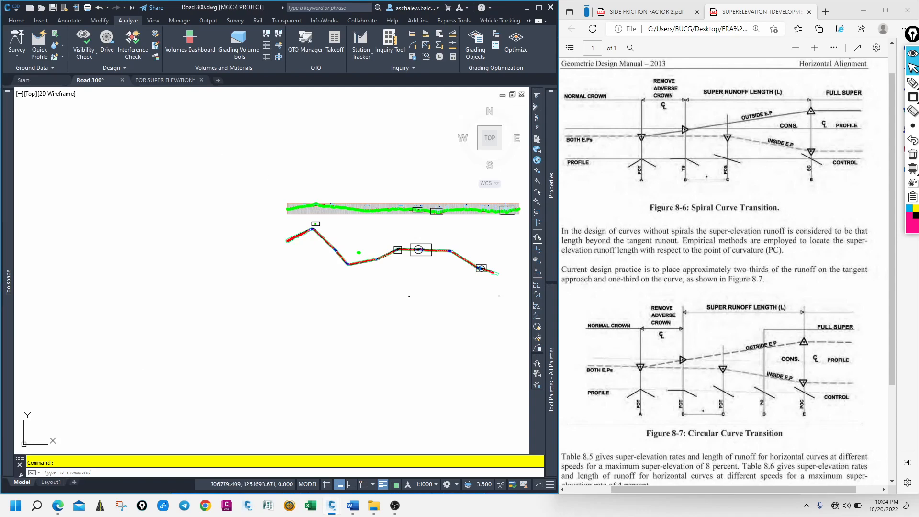
scroll(474, 254, up, 6)
scroll(231, 182, down, 3)
scroll(227, 220, up, 6)
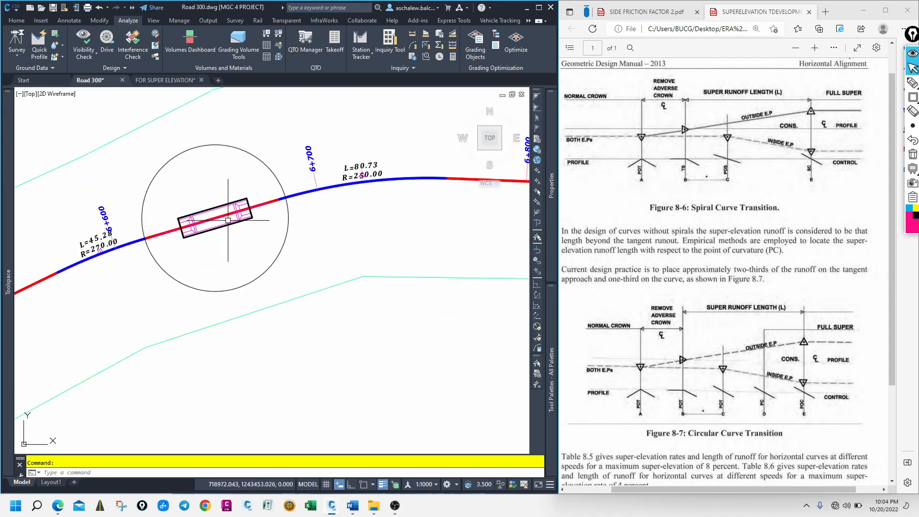
scroll(169, 225, down, 5)
scroll(169, 226, down, 4)
scroll(421, 293, down, 1)
scroll(235, 282, up, 4)
scroll(138, 158, up, 3)
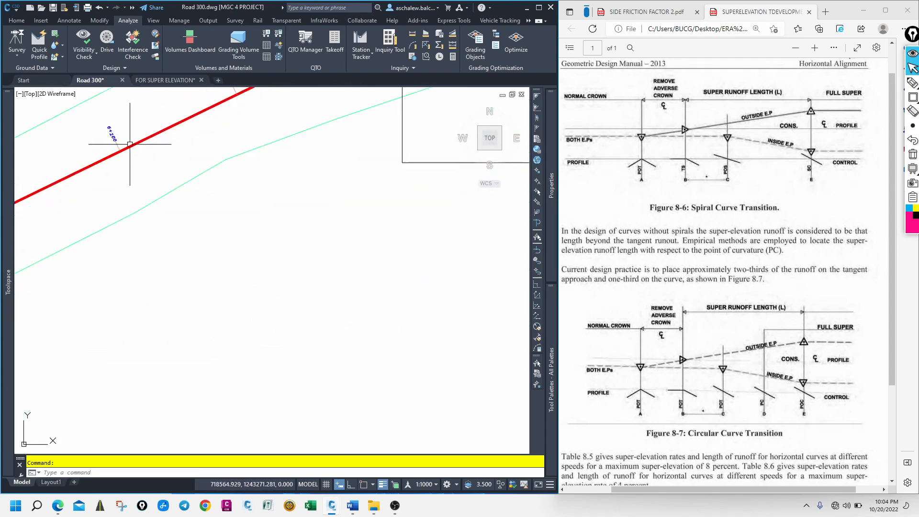
click(156, 137)
scroll(245, 182, down, 5)
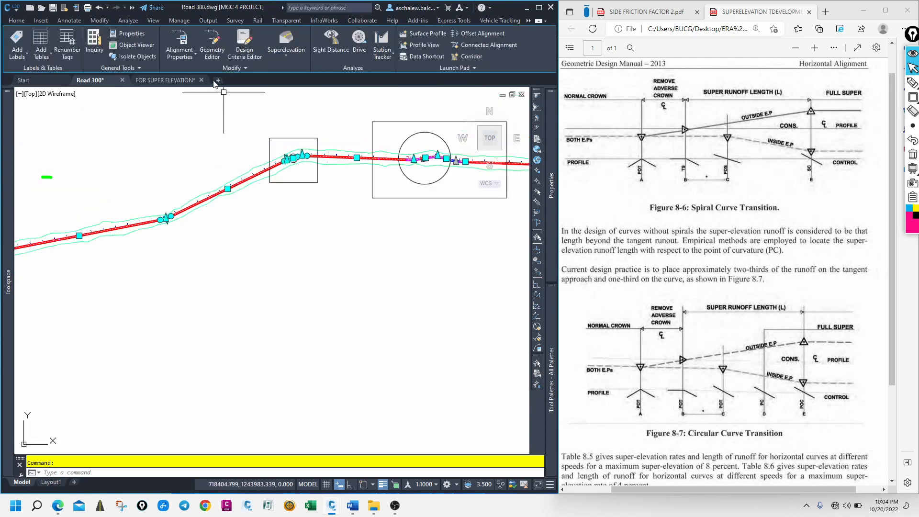
click(285, 56)
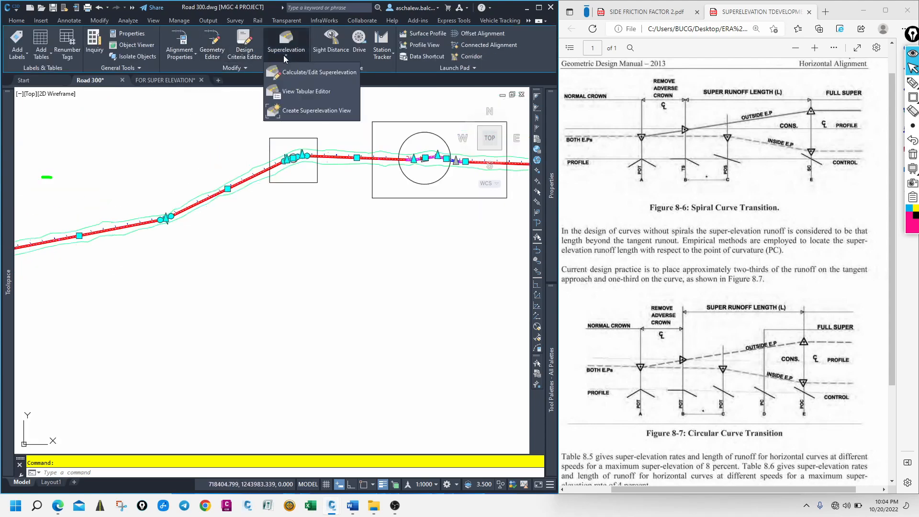
click(303, 73)
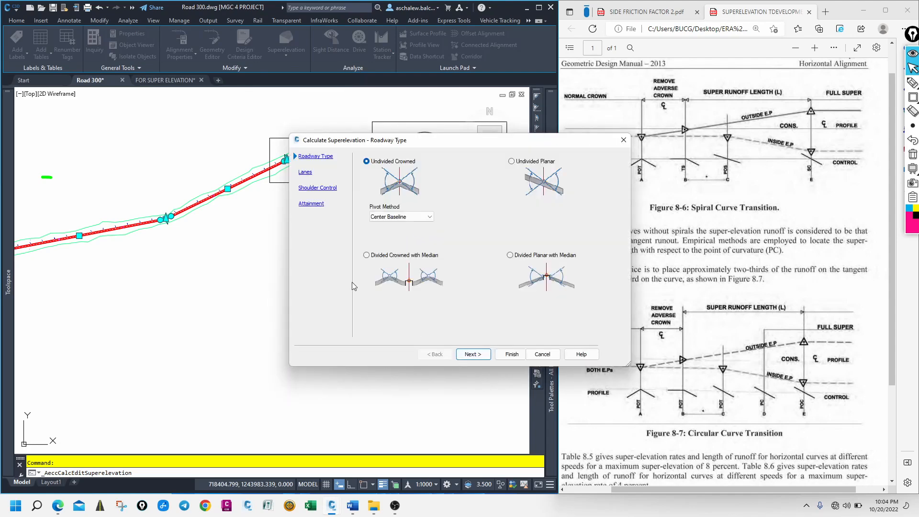
key(Escape)
Assign the ERA Design Standards A criteria file to Align-1 and set its minimum radius table to ERA 2013 eMax 8%.
click(177, 47)
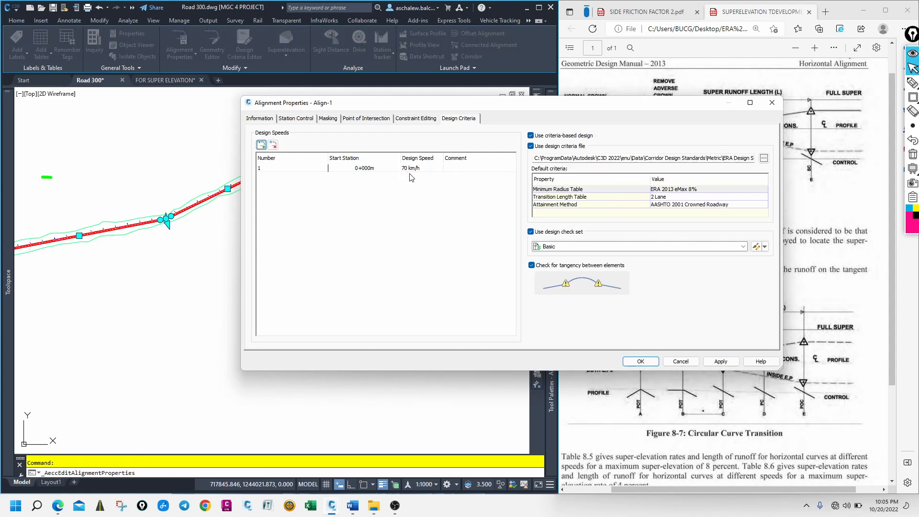
click(764, 158)
click(422, 241)
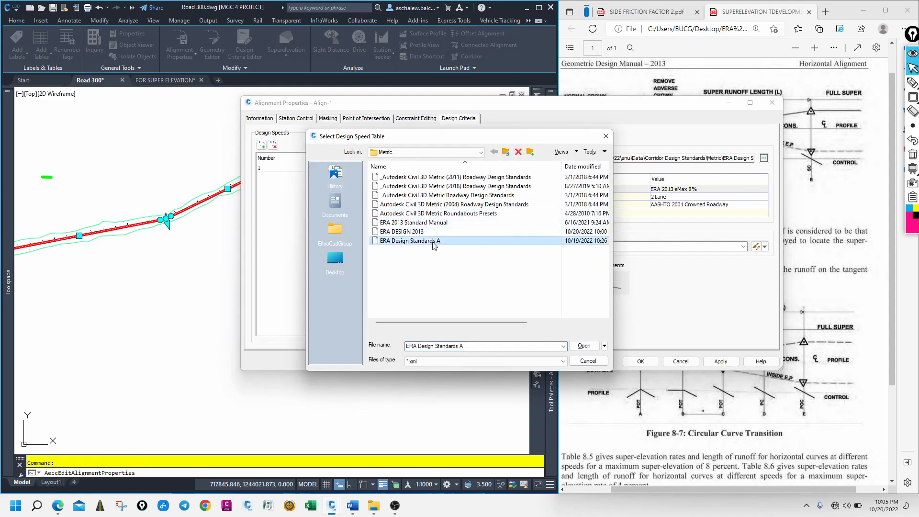
click(582, 346)
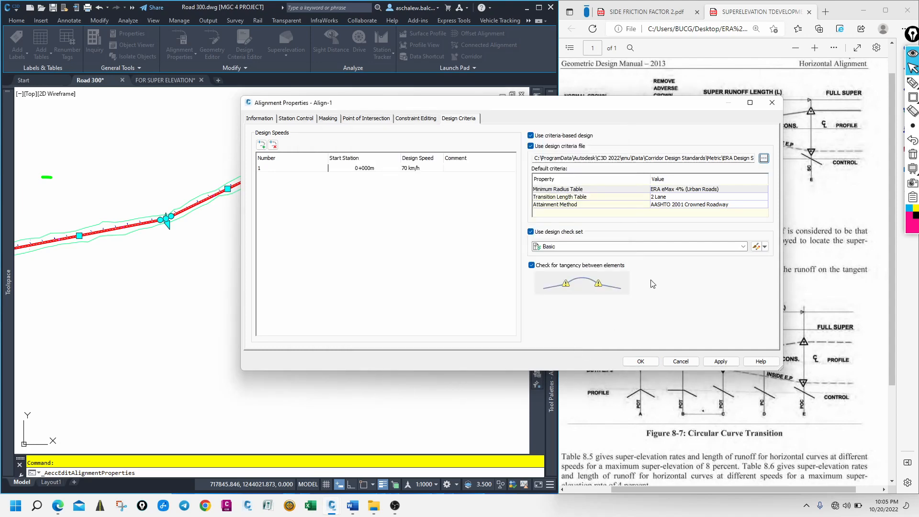
click(708, 189)
click(764, 191)
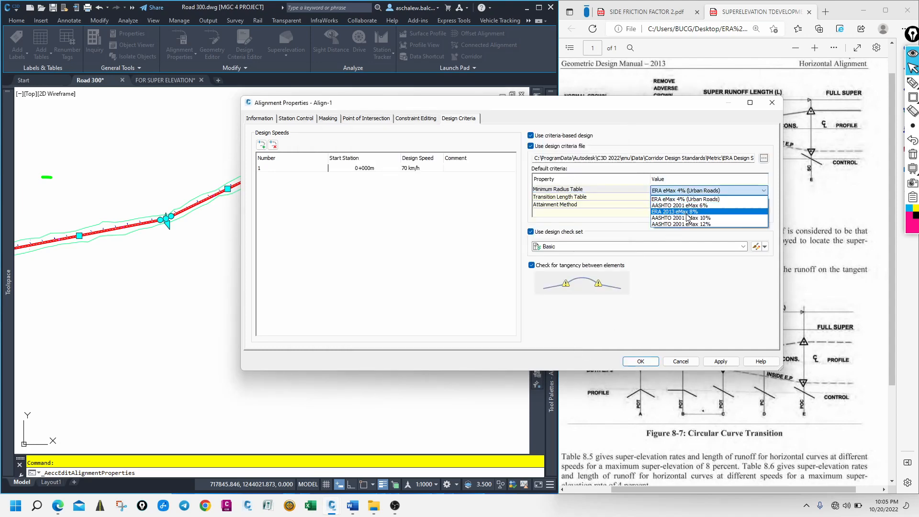
click(697, 212)
click(723, 362)
click(656, 362)
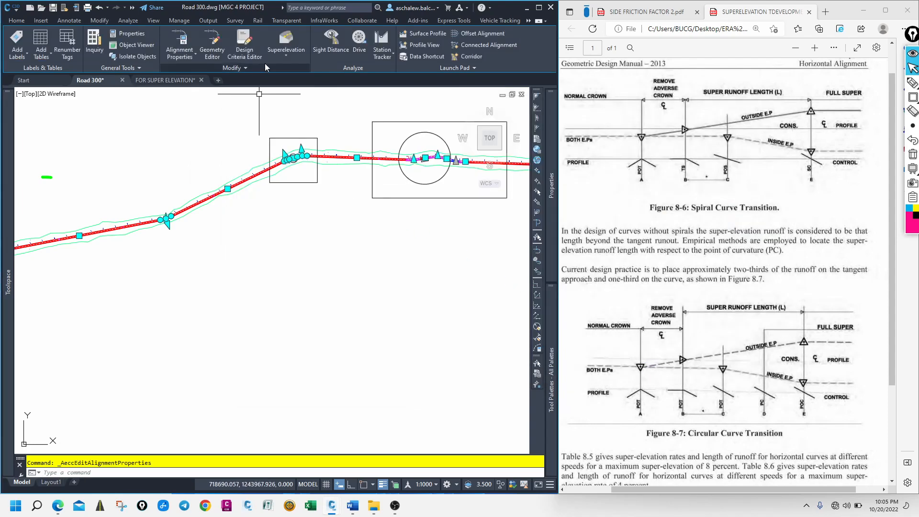
Calculate Align-1's superelevation as undivided crowned without shoulders, using ERA 2013 eMax 8%, 2 Lane and automatic overlap resolution, then close the table.
click(300, 60)
click(301, 72)
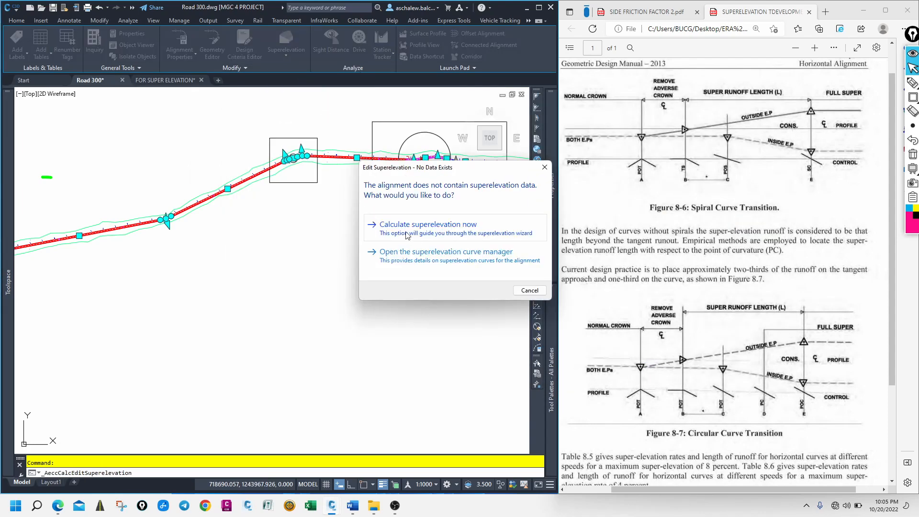
click(415, 229)
click(469, 354)
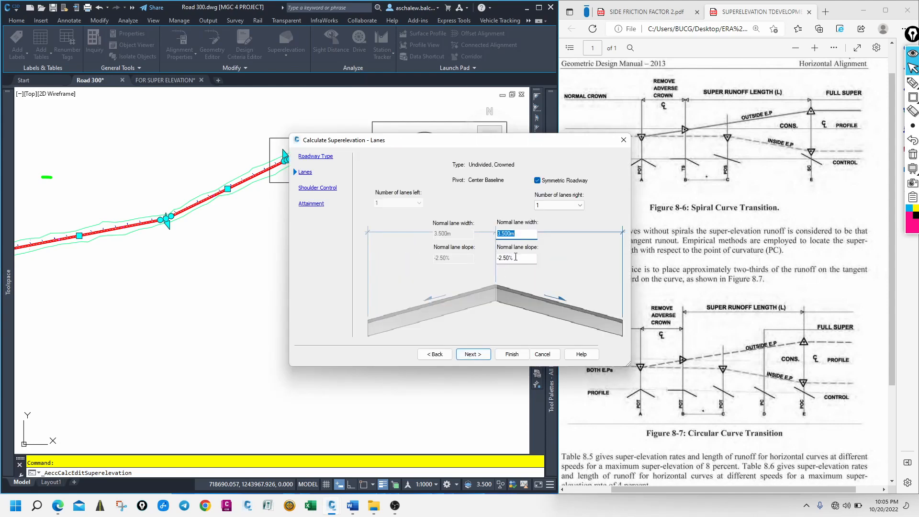
click(480, 354)
click(499, 174)
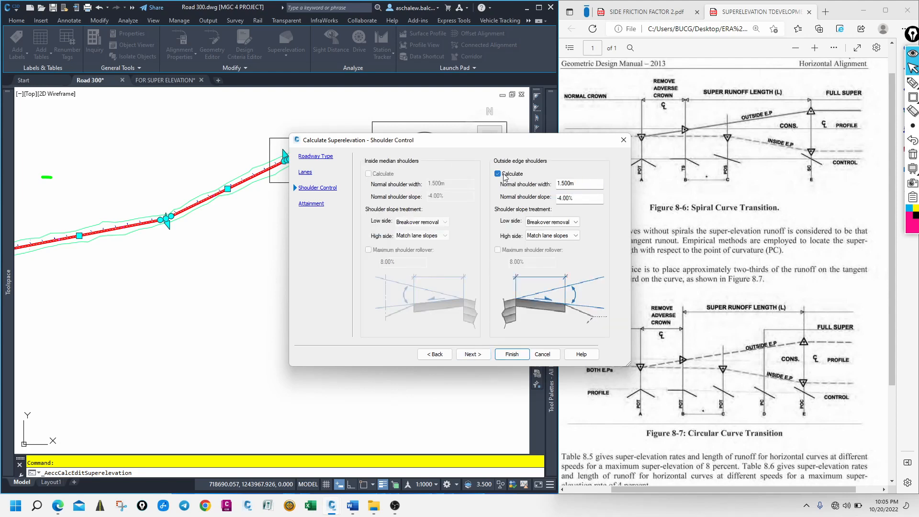
click(473, 354)
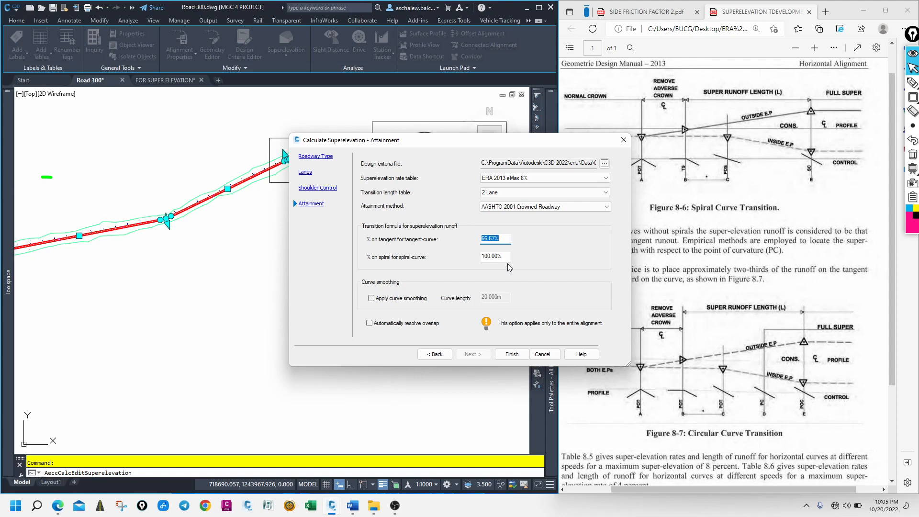
click(400, 324)
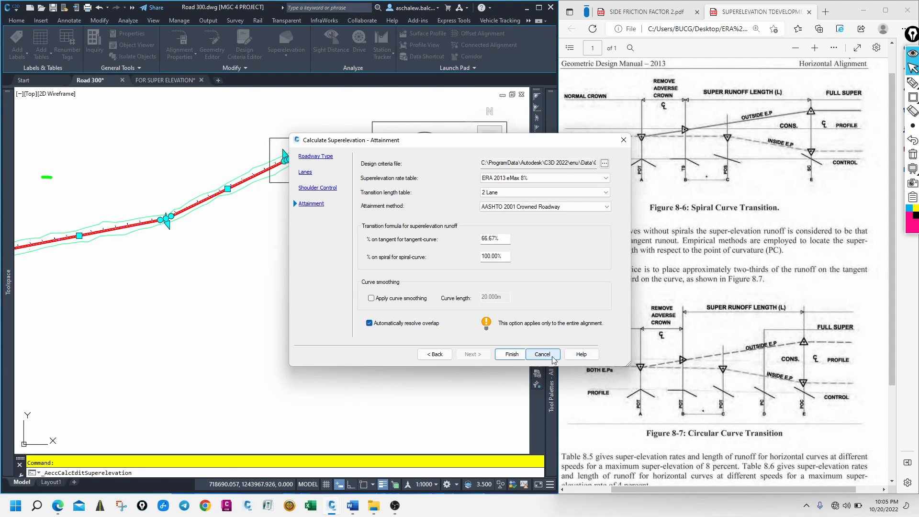
click(512, 354)
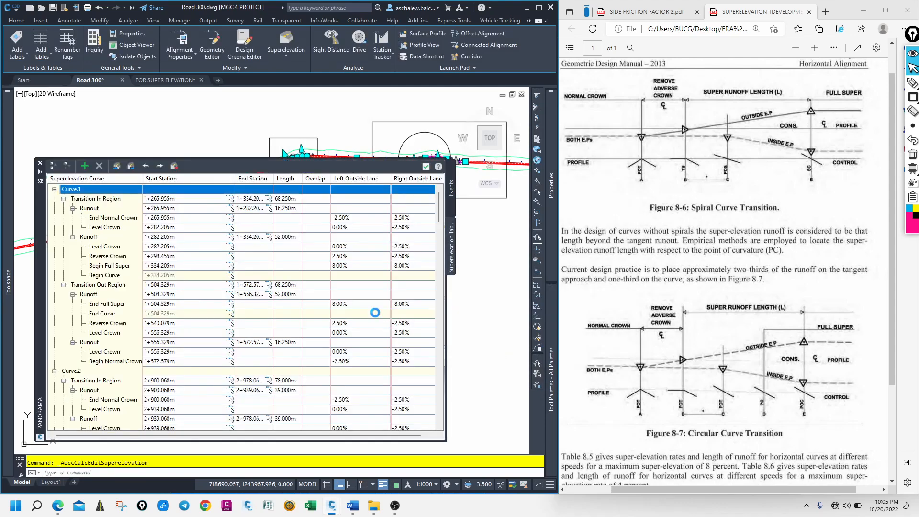
click(40, 166)
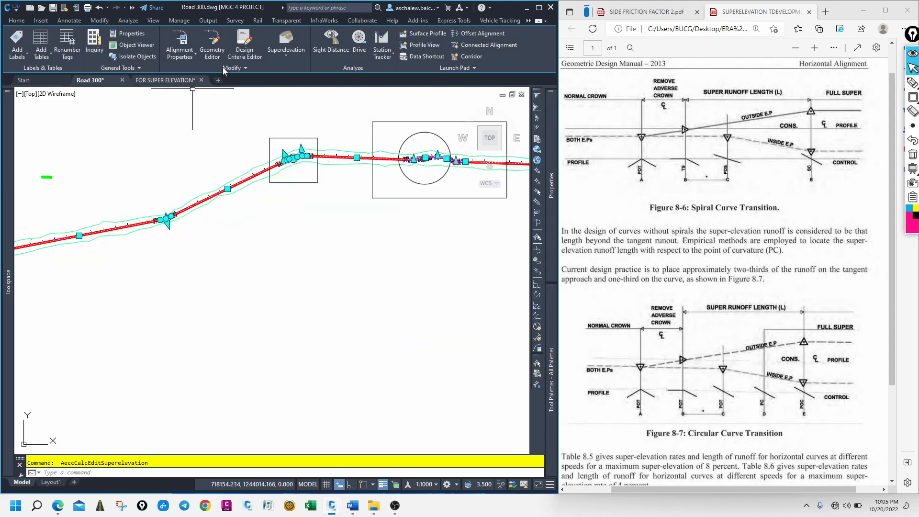
Create a Basic-style superelevation view for Align-1, place it below the alignment, and regenerate the drawing.
click(287, 54)
click(327, 110)
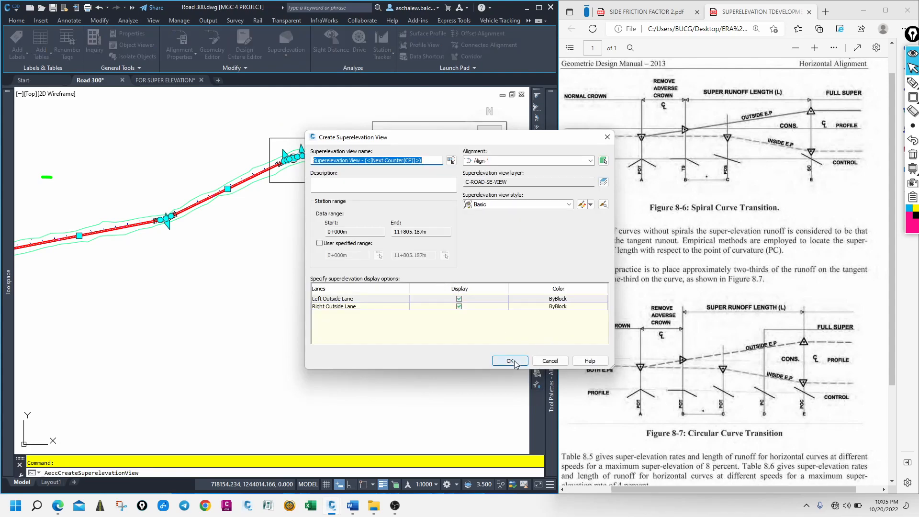
click(510, 361)
scroll(206, 225, down, 3)
click(149, 312)
scroll(228, 312, up, 3)
text(RE)
key(Return)
scroll(314, 312, up, 4)
scroll(412, 302, up, 2)
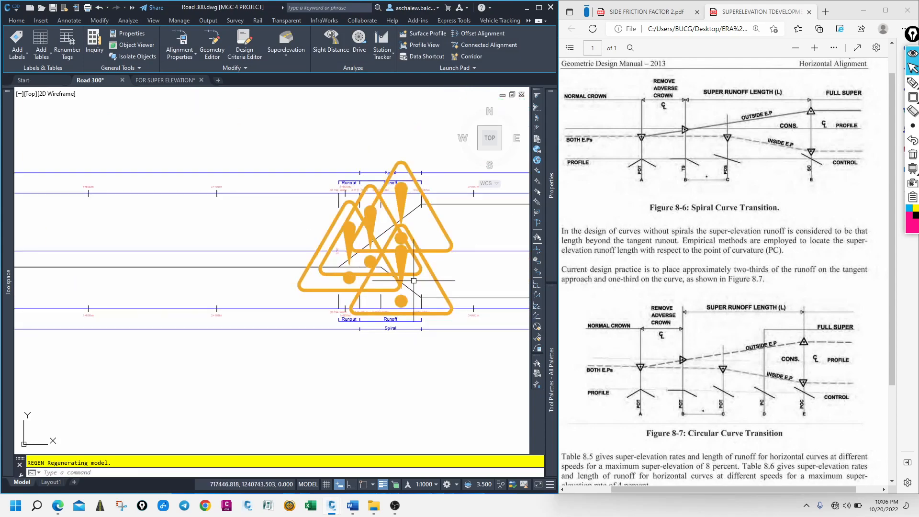
scroll(412, 279, up, 2)
text(RE)
key(Return)
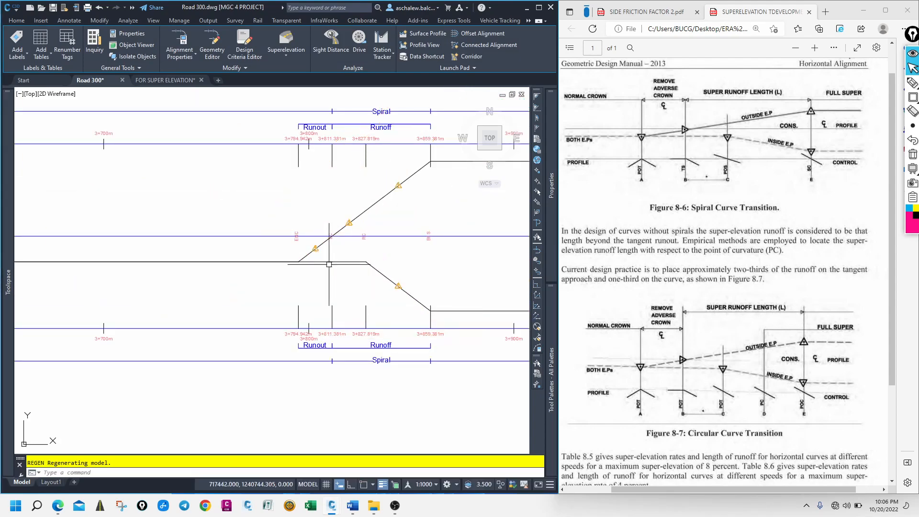
Maximize the Civil 3D window and examine the superelevation transitions and lane slopes between Curve.11 and Curve.13.
click(539, 8)
scroll(421, 243, down, 10)
scroll(457, 251, up, 10)
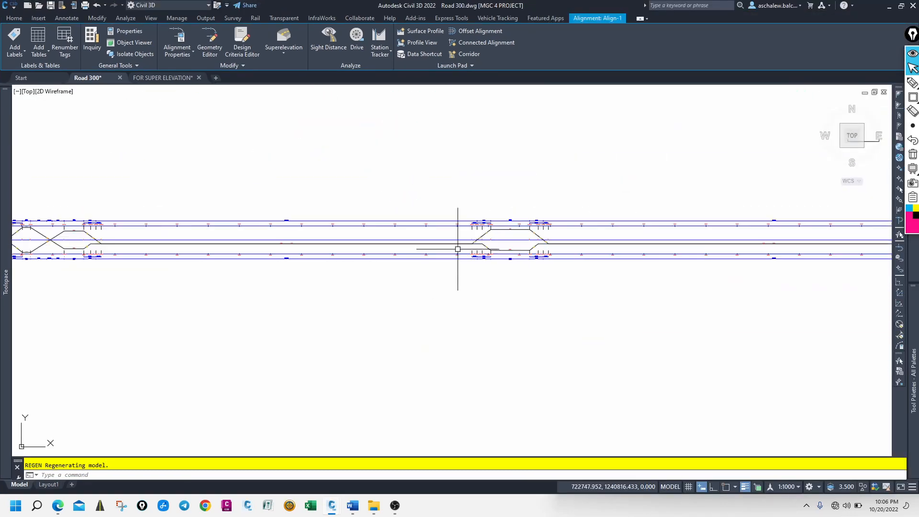
scroll(512, 210, down, 1)
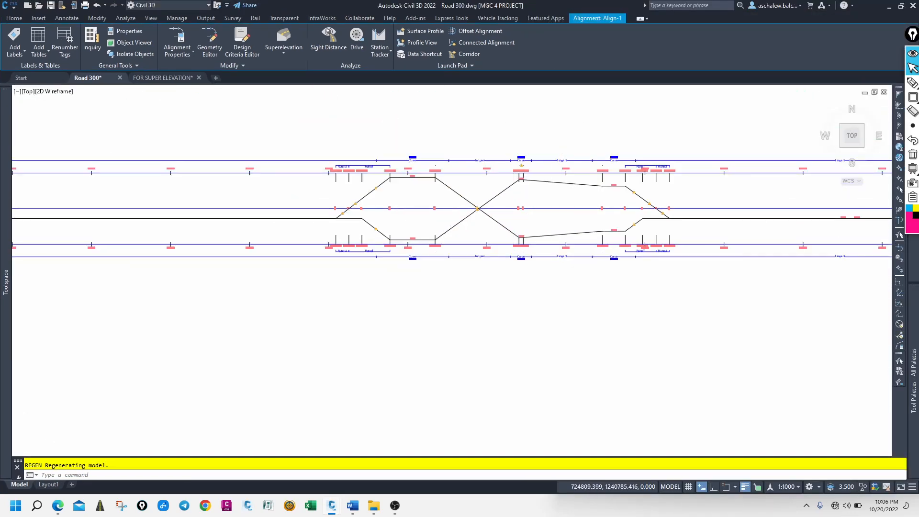
scroll(565, 170, up, 3)
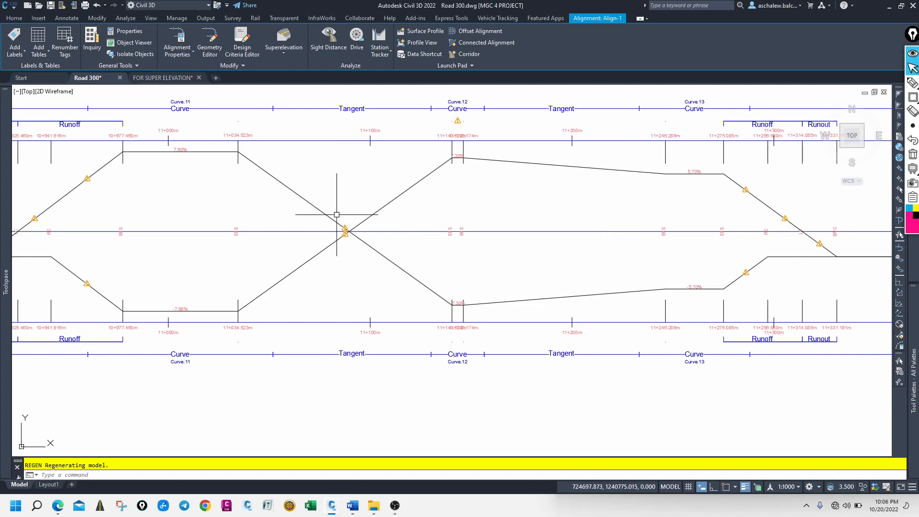
scroll(336, 215, down, 1)
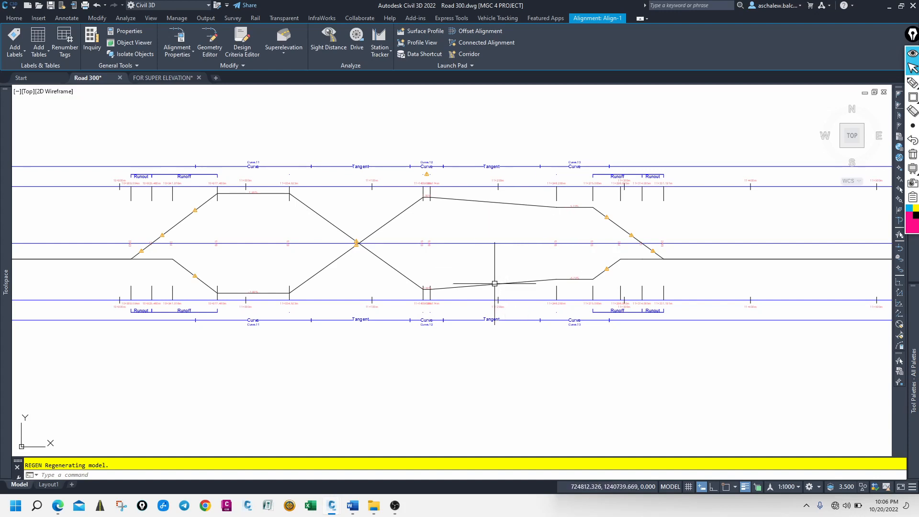
Inspect the superelevation markers along Align-1 in plan, around stations 11+200 and 7+800.
scroll(492, 295, down, 7)
scroll(429, 217, up, 6)
scroll(386, 225, up, 5)
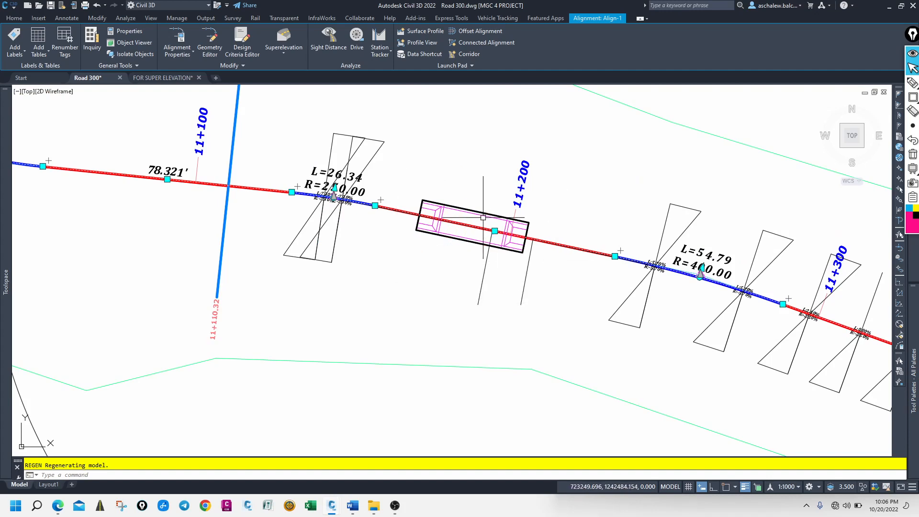
scroll(529, 263, down, 10)
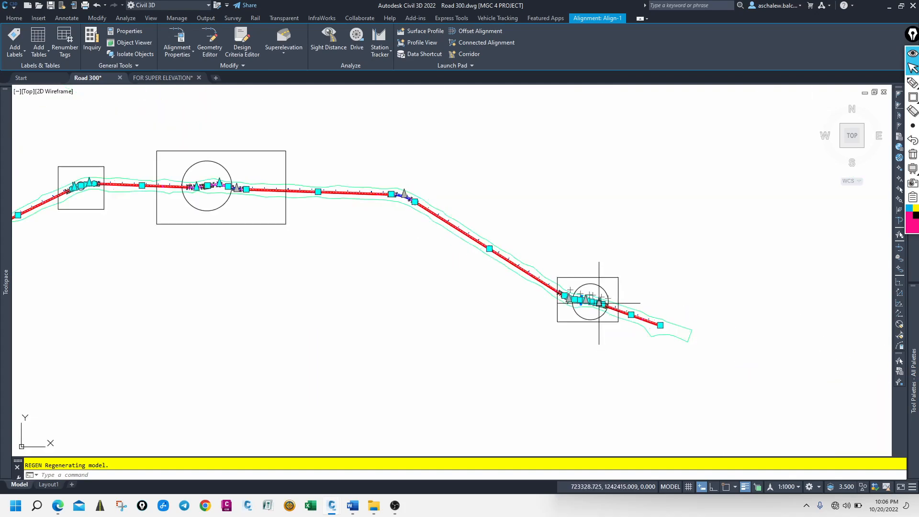
scroll(271, 228, up, 10)
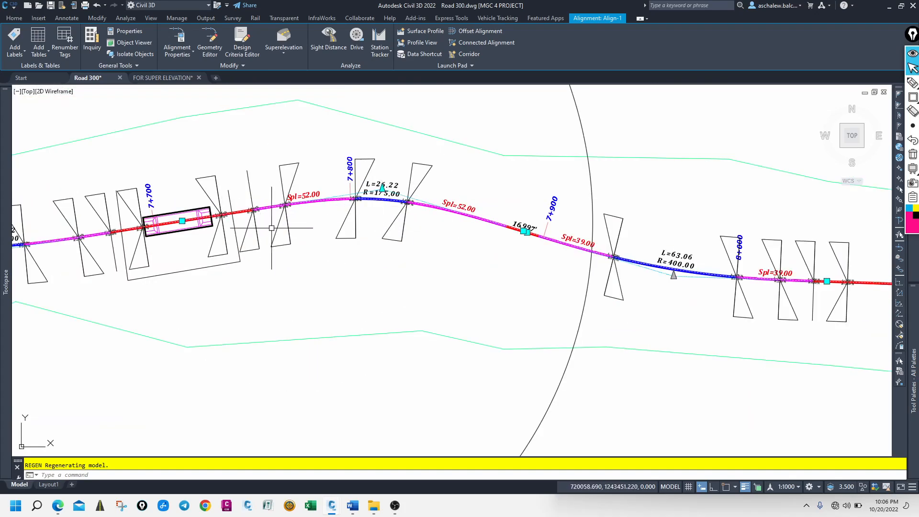
Inspect Align-1's superelevation markers in plan around the two adjacent curves between stations 6+600 and 6+800.
scroll(465, 261, down, 11)
scroll(218, 264, up, 13)
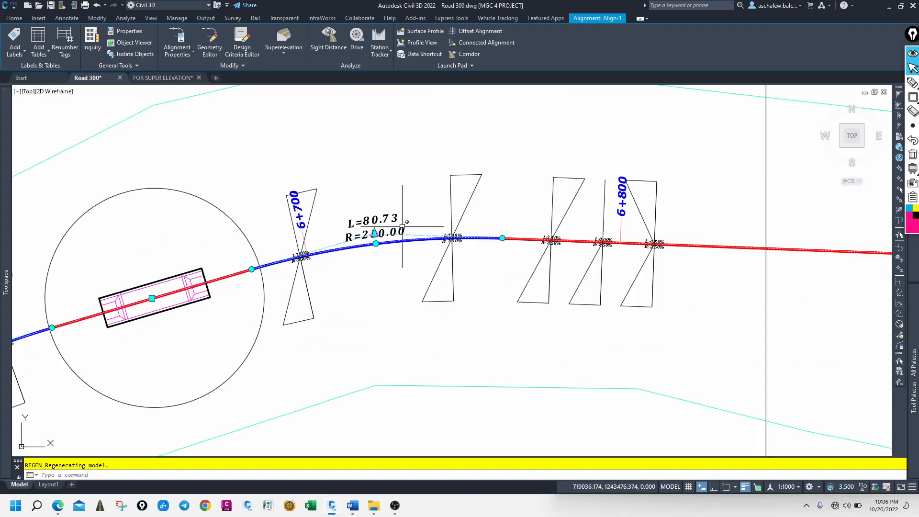
scroll(403, 226, down, 5)
scroll(216, 264, up, 5)
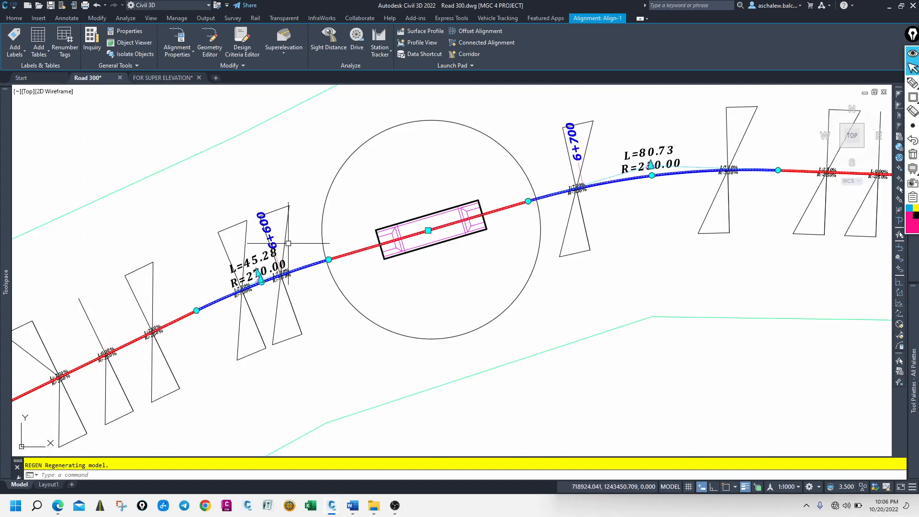
scroll(275, 249, down, 8)
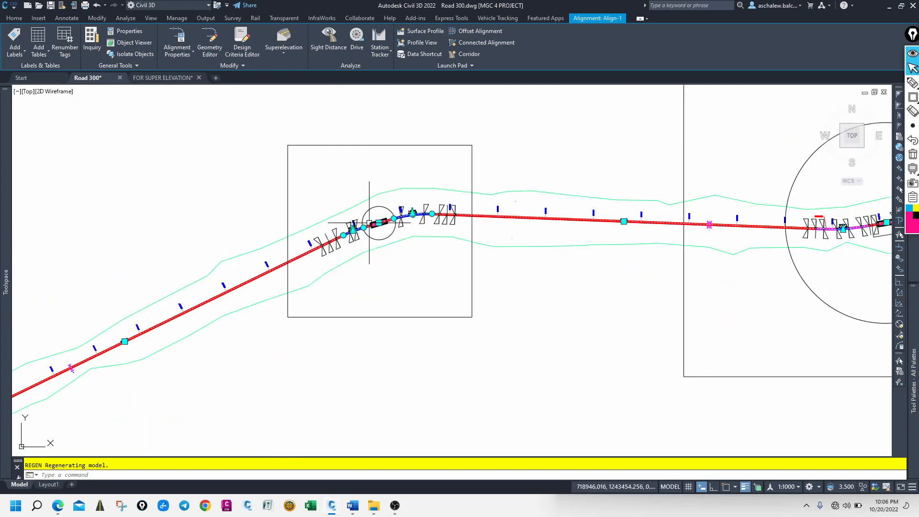
scroll(342, 288, up, 8)
Examine the runout, runoff and lane slopes between Curve.9 and Curve.10 in the superelevation view.
scroll(436, 311, down, 3)
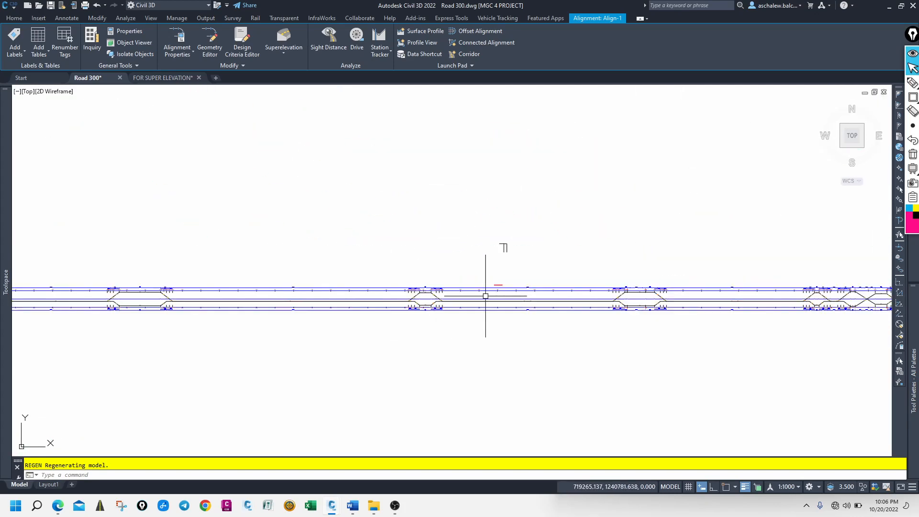
scroll(624, 309, down, 3)
scroll(362, 305, up, 3)
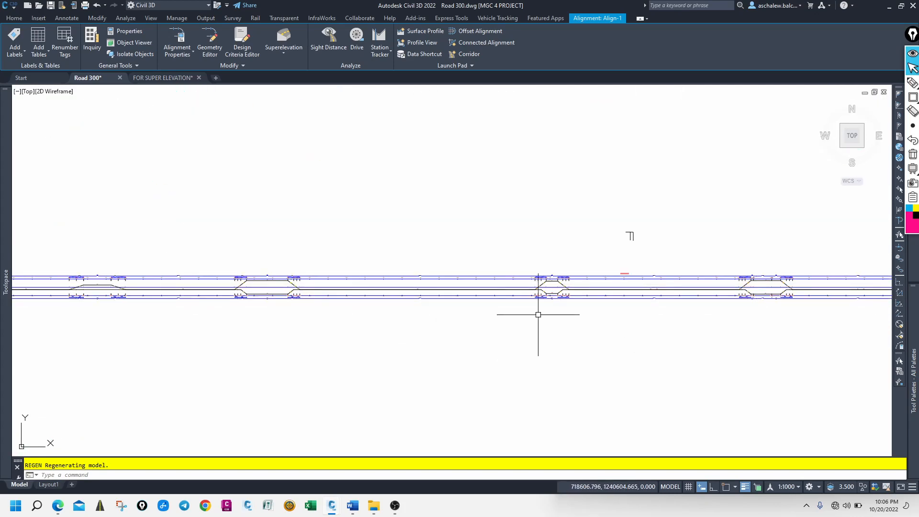
scroll(286, 294, down, 3)
scroll(478, 259, up, 3)
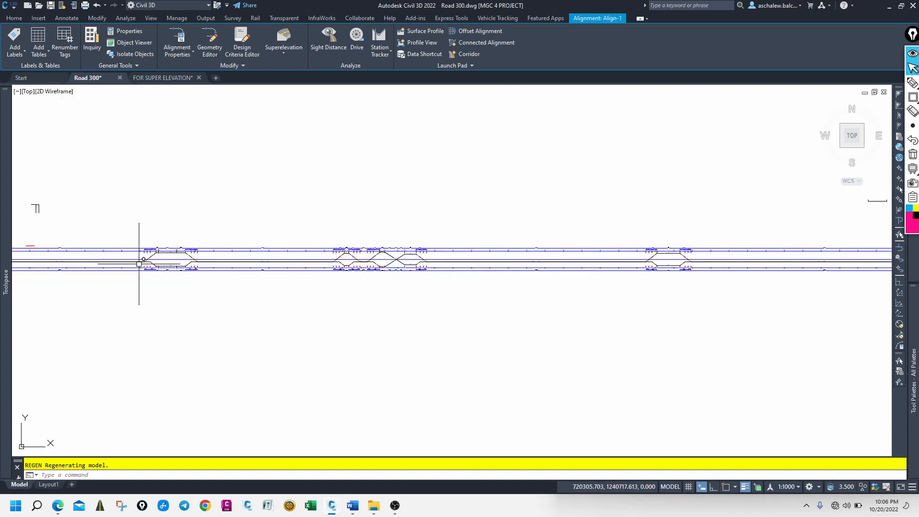
scroll(154, 263, up, 5)
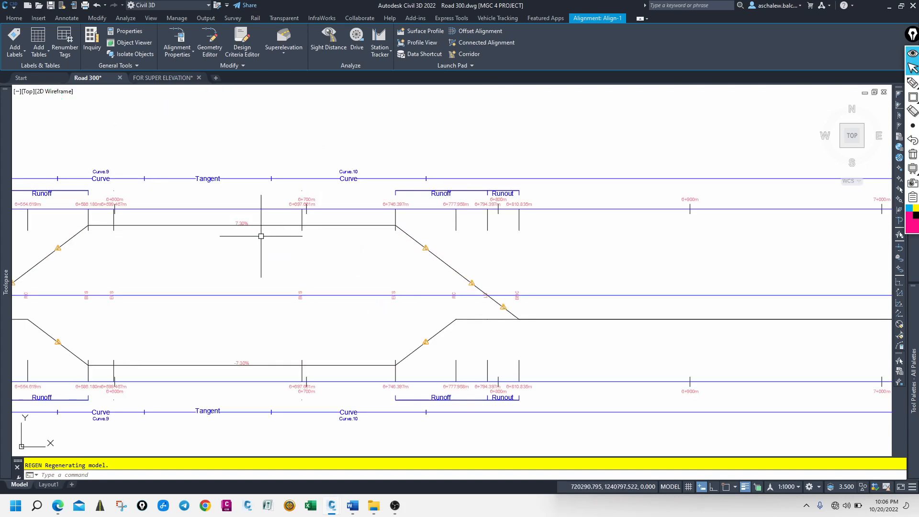
scroll(302, 230, up, 4)
scroll(460, 234, down, 4)
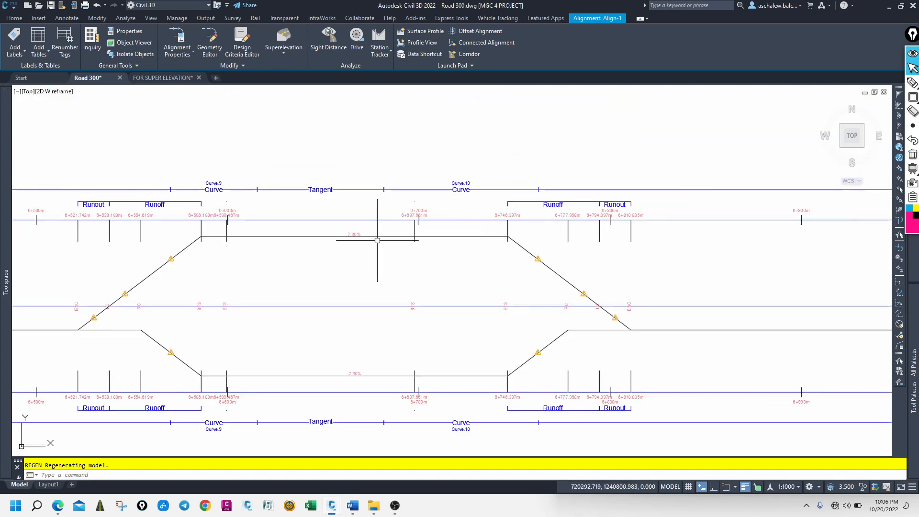
mouse_move(235, 239)
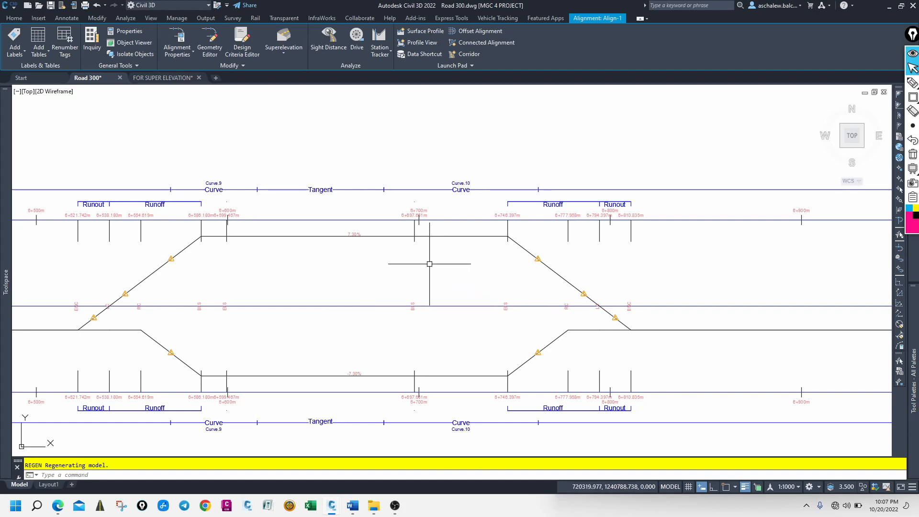
Start creating offset alignments from Align-1, with one offset on each side at 3.500 m over the full station range.
scroll(575, 246, down, 5)
scroll(437, 211, up, 6)
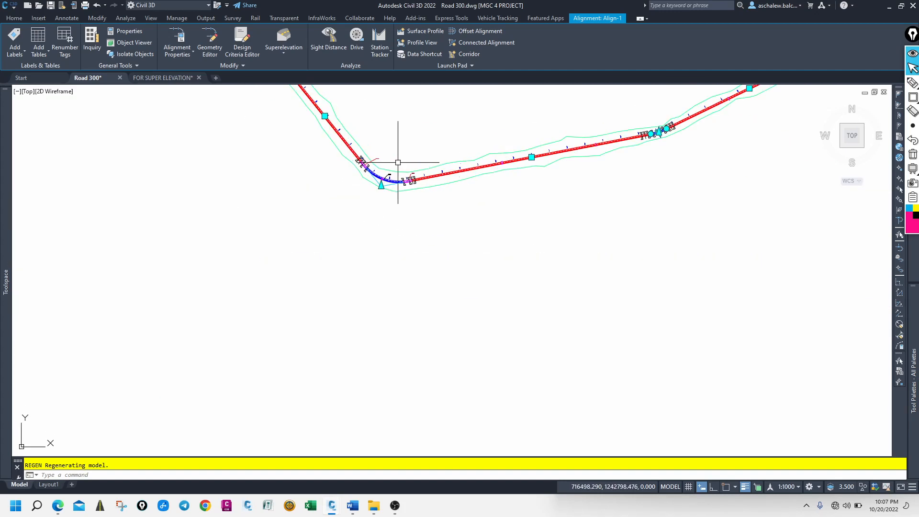
scroll(334, 256, down, 5)
scroll(367, 278, up, 5)
scroll(367, 278, up, 6)
key(Escape)
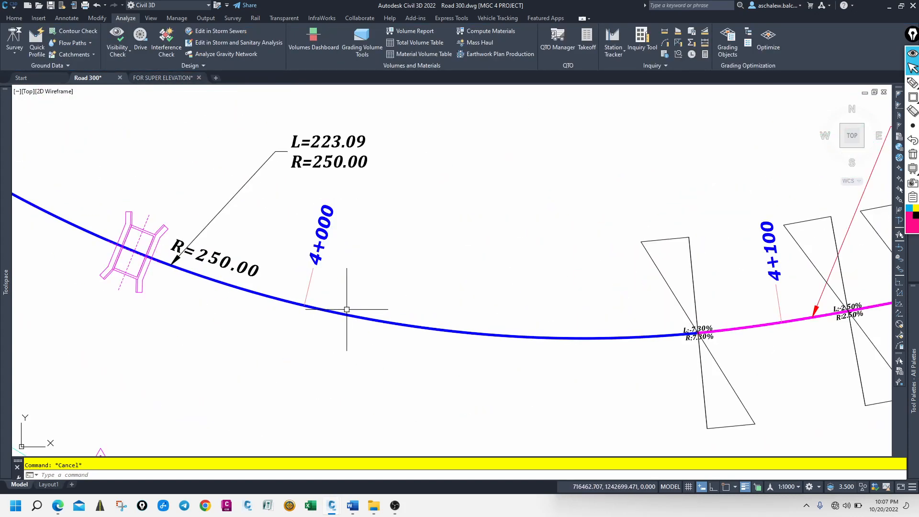
click(347, 315)
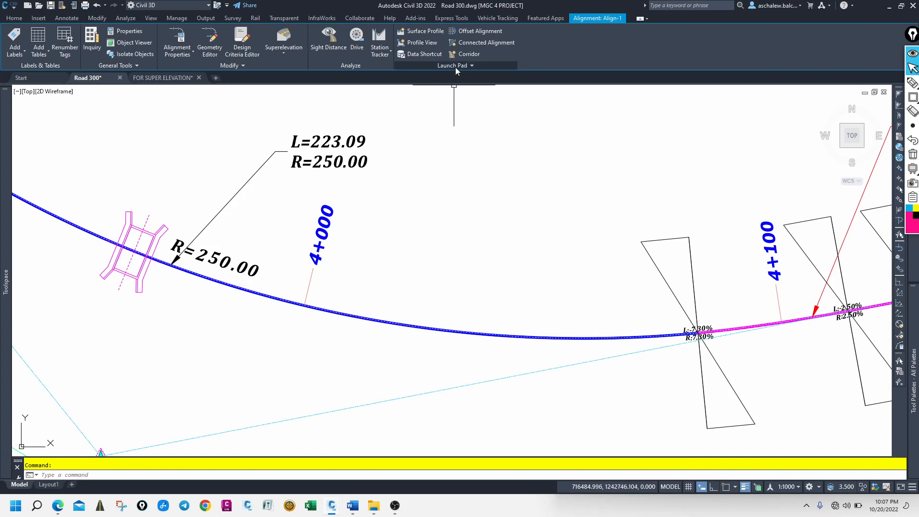
click(479, 31)
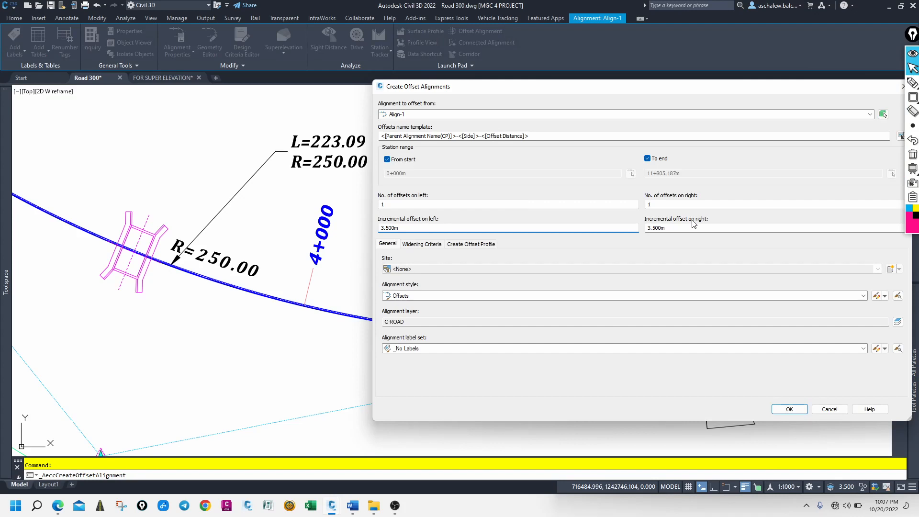
click(673, 228)
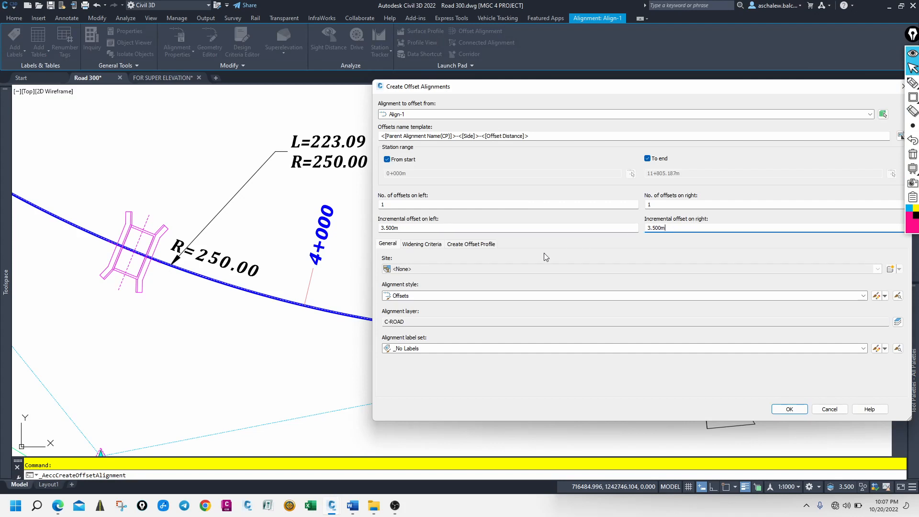
Set the curve widening method to AASHTO Metric Table - Vehicle Type WB-15 for the offset alignments.
click(422, 244)
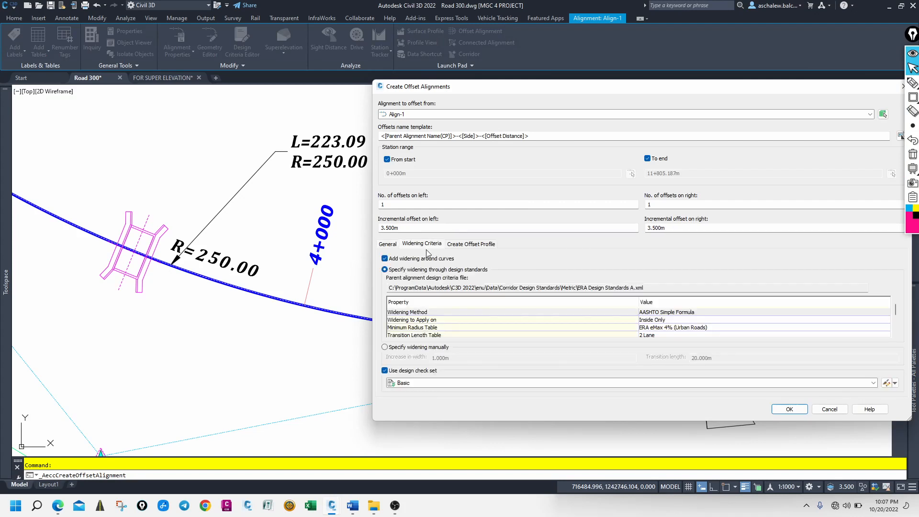
click(702, 316)
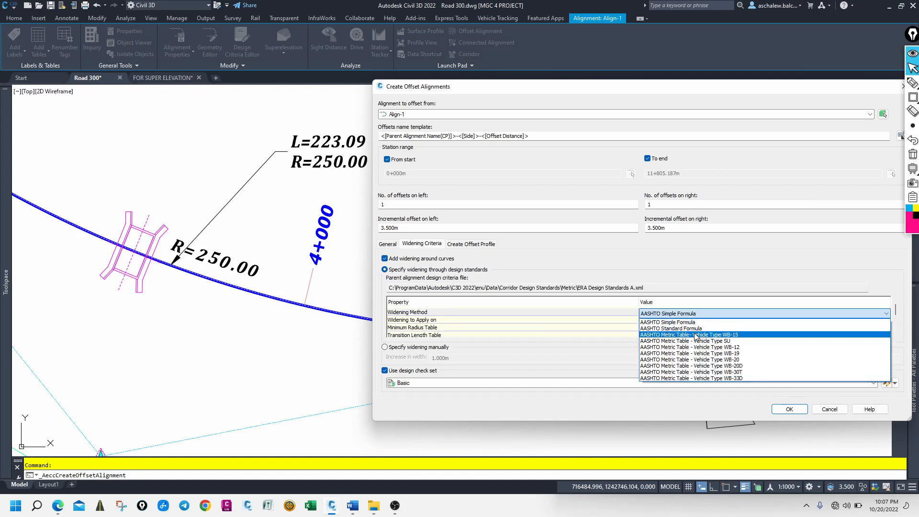
click(683, 313)
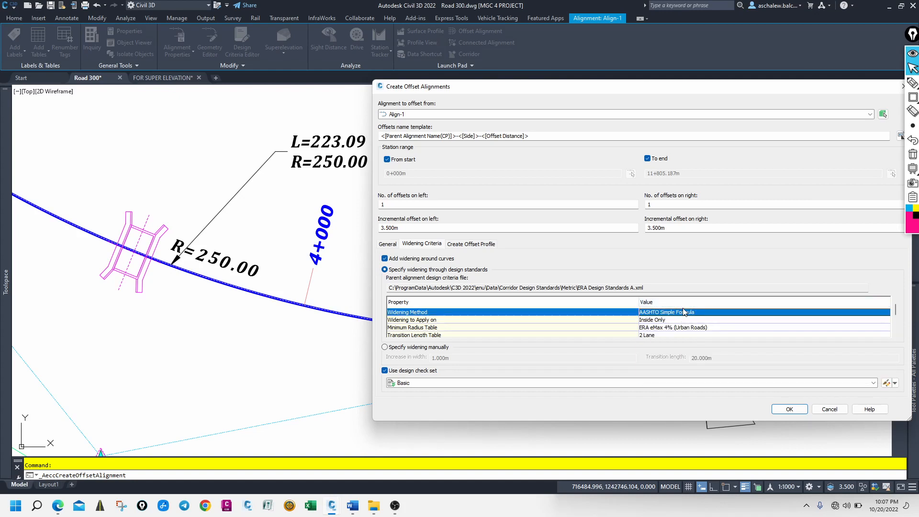
click(684, 314)
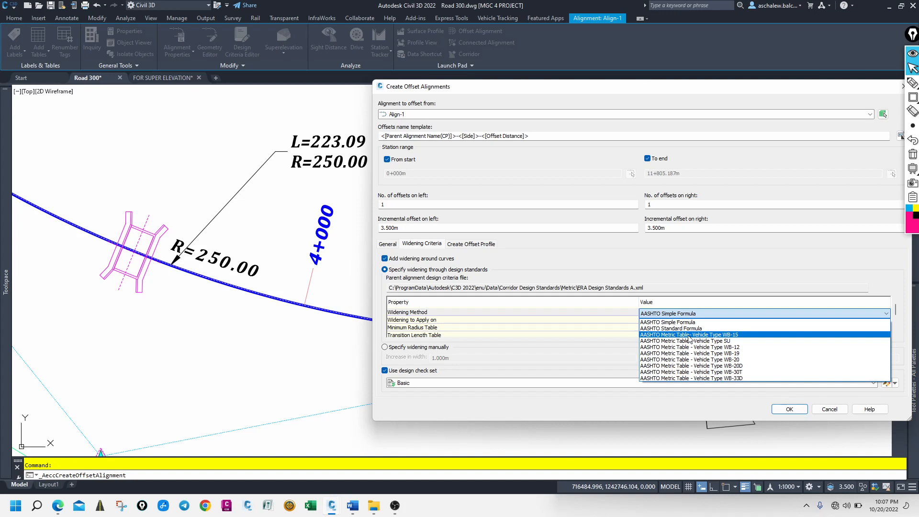
click(689, 334)
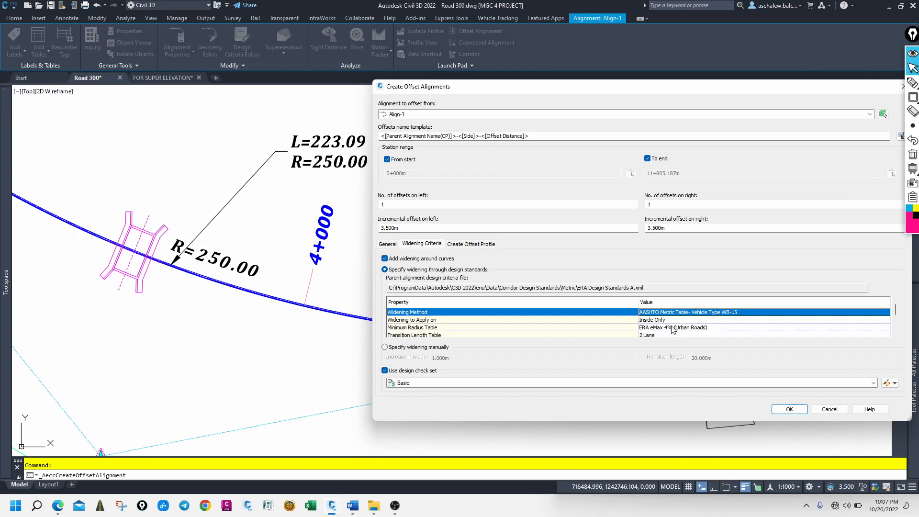
Set the widening minimum radius table to ERA 2013 eMax 8%, keep widening on Inside Only, and review the lane and wheelbase properties.
click(673, 328)
click(674, 330)
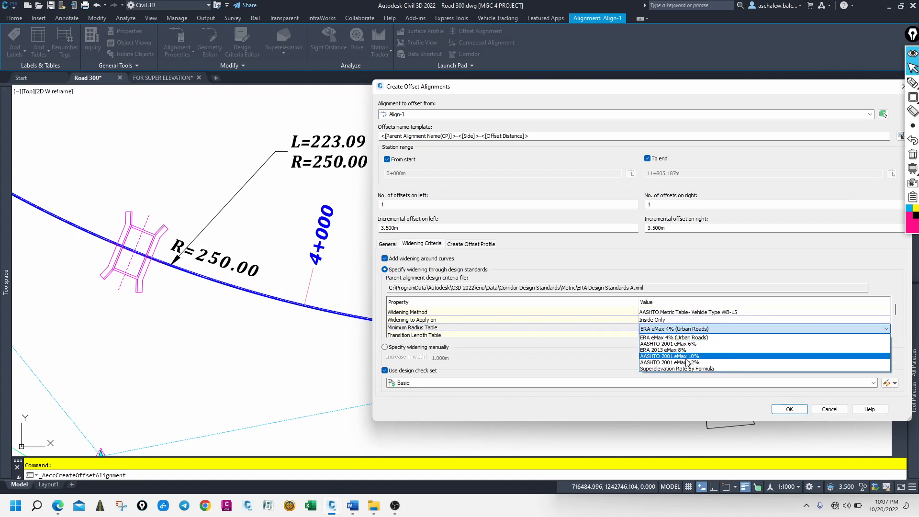
click(673, 350)
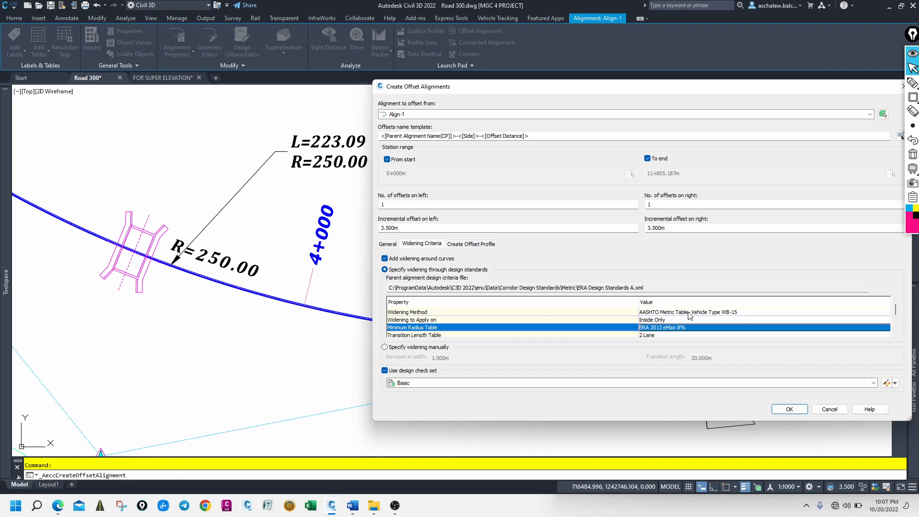
scroll(673, 323, down, 2)
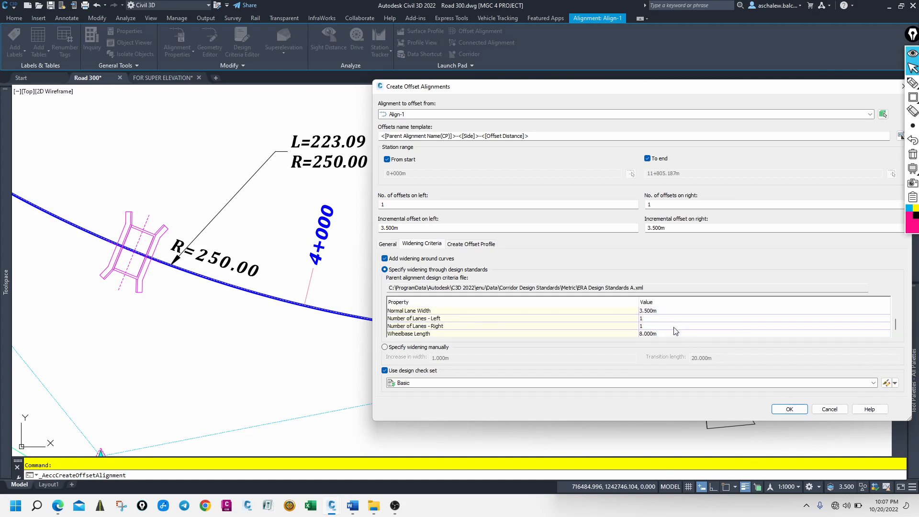
scroll(674, 330, up, 2)
scroll(669, 318, up, 1)
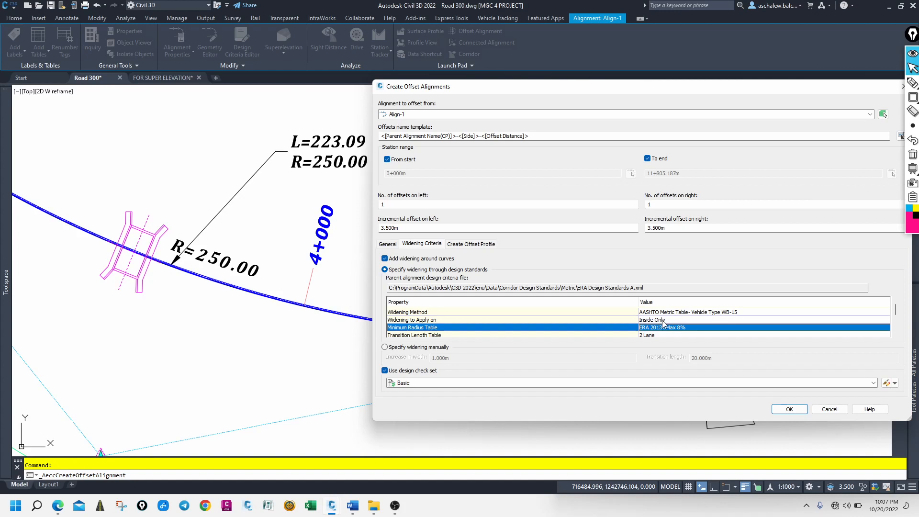
click(663, 320)
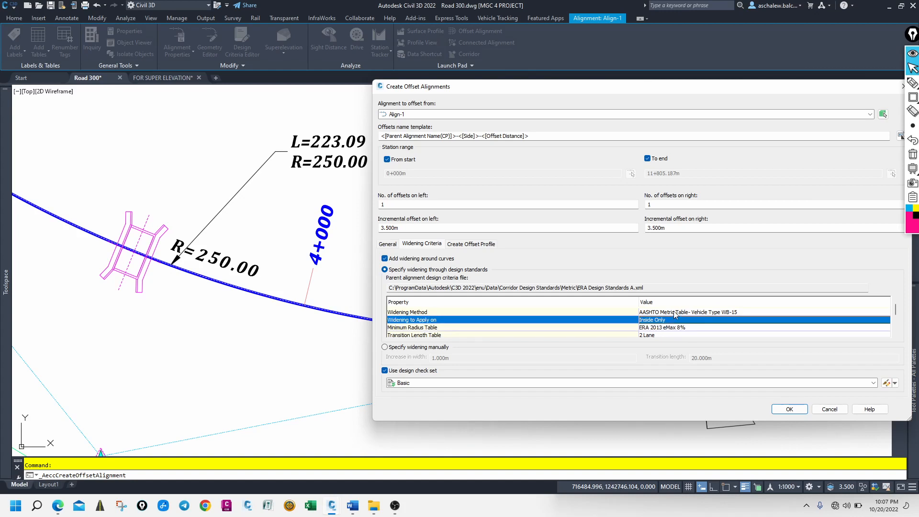
scroll(682, 332, down, 3)
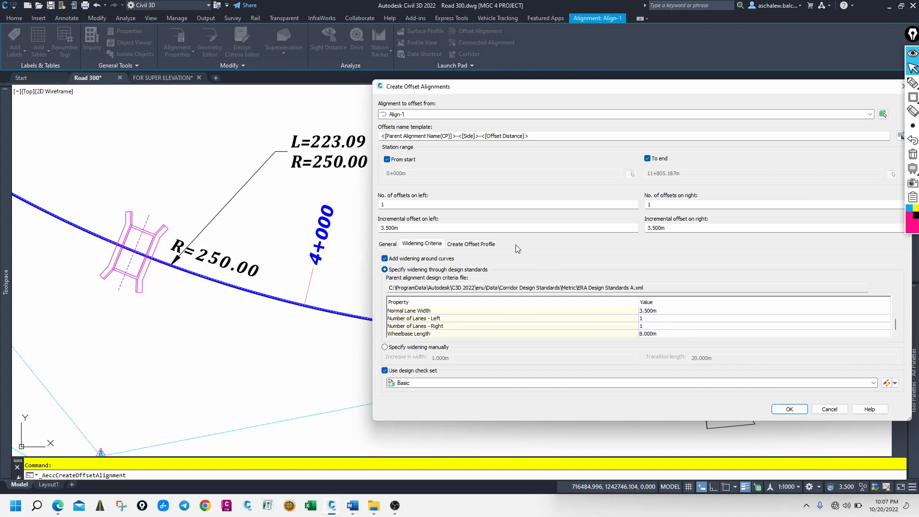
Create the offset alignments with offset profiles from EG A - Surface (1) at a -2.50% cross slope, then collapse the superelevation table.
click(478, 244)
click(411, 328)
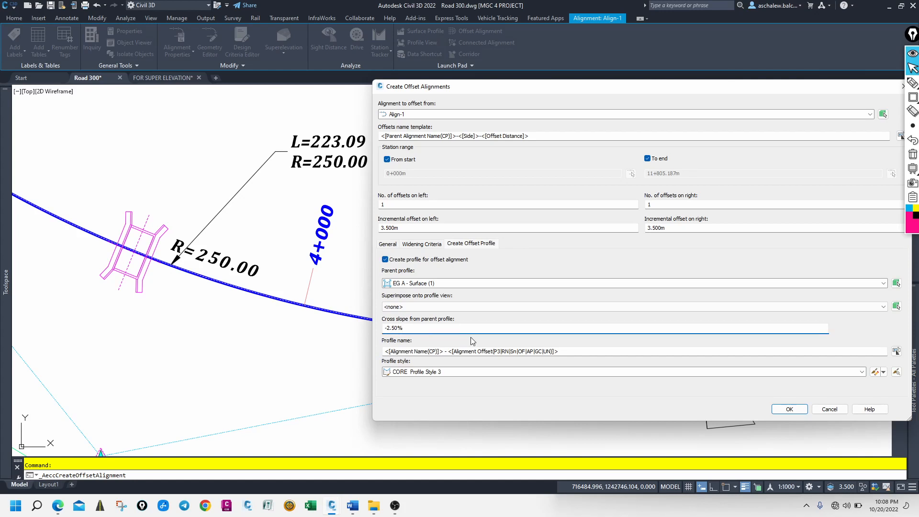
click(789, 410)
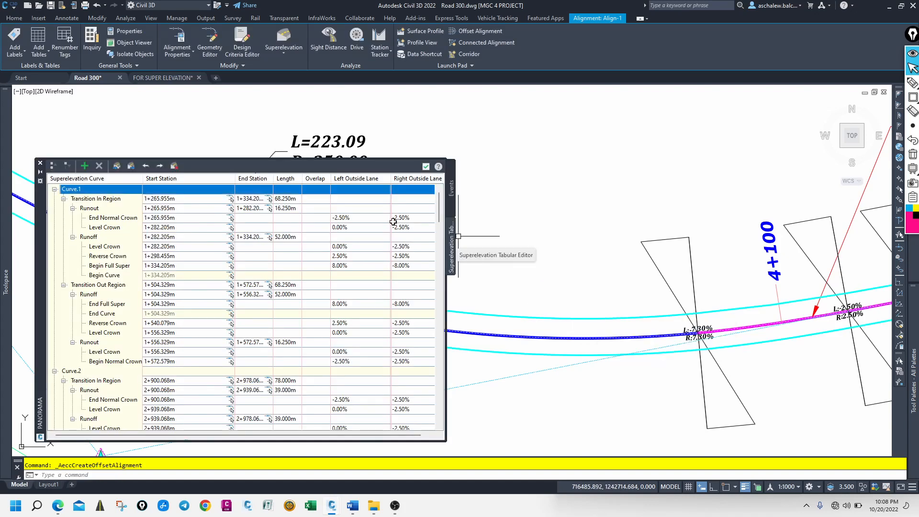
click(39, 175)
Add an aligned dimension from the Align-1 centerline to the inside offset alignment near station 1+400 on the R=180.00 curve.
scroll(412, 287, down, 2)
scroll(367, 310, up, 2)
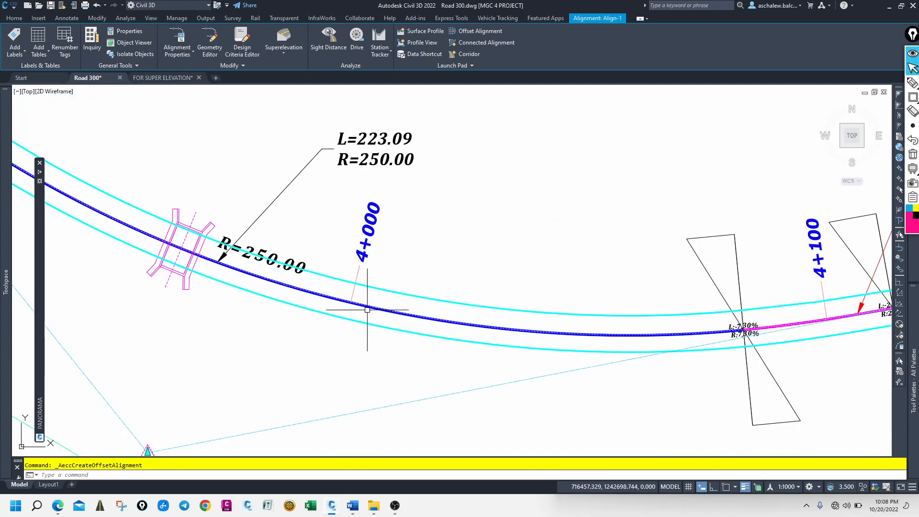
scroll(369, 308, down, 5)
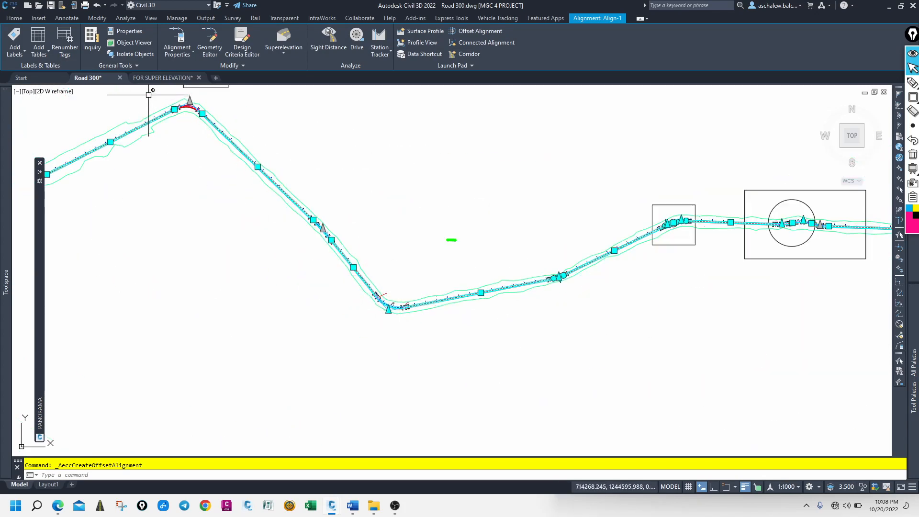
scroll(149, 95, up, 8)
scroll(256, 153, down, 2)
middle_drag(240, 158, 416, 196)
scroll(349, 189, up, 4)
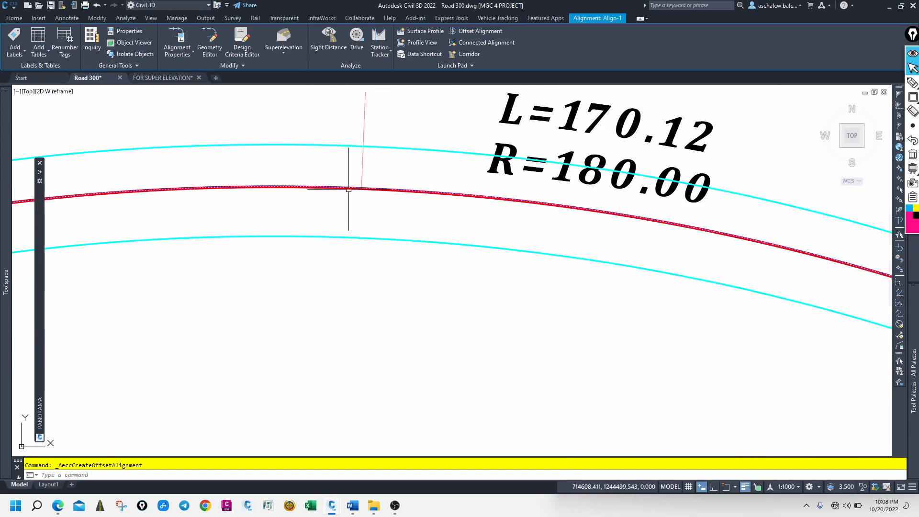
click(66, 18)
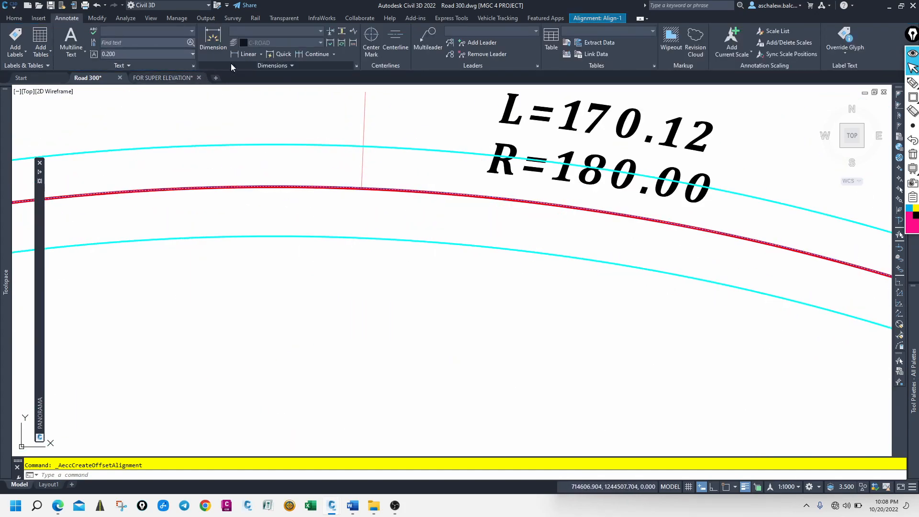
click(260, 58)
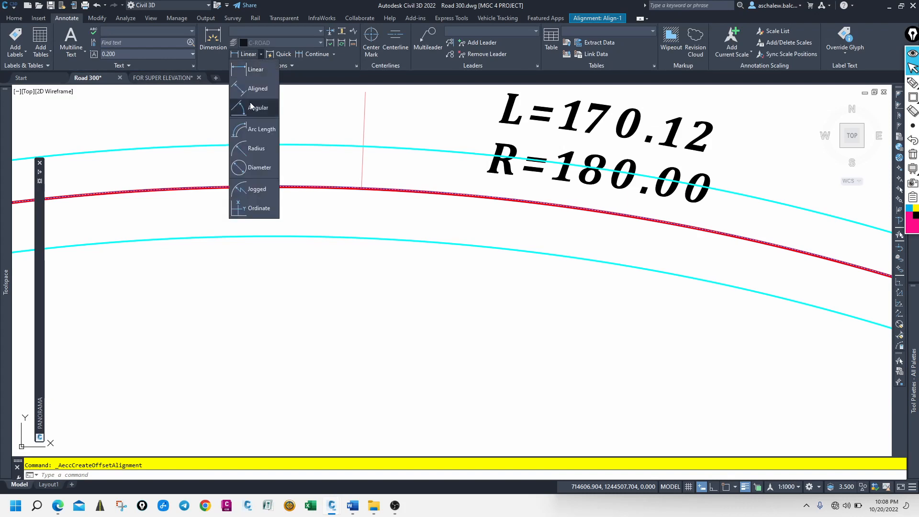
click(250, 90)
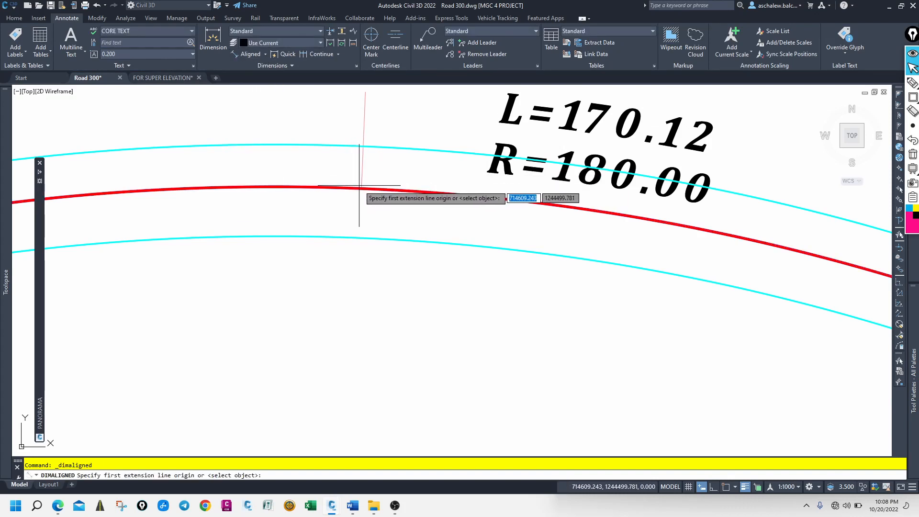
click(362, 188)
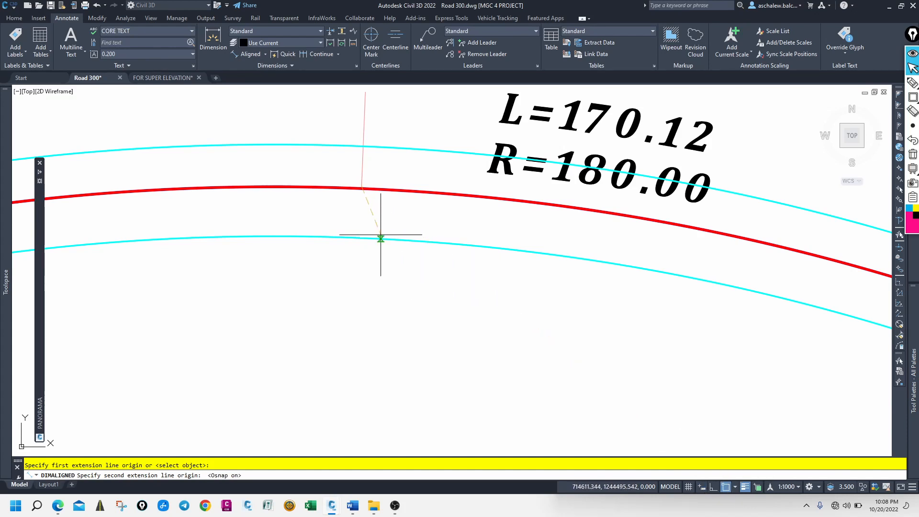
click(360, 238)
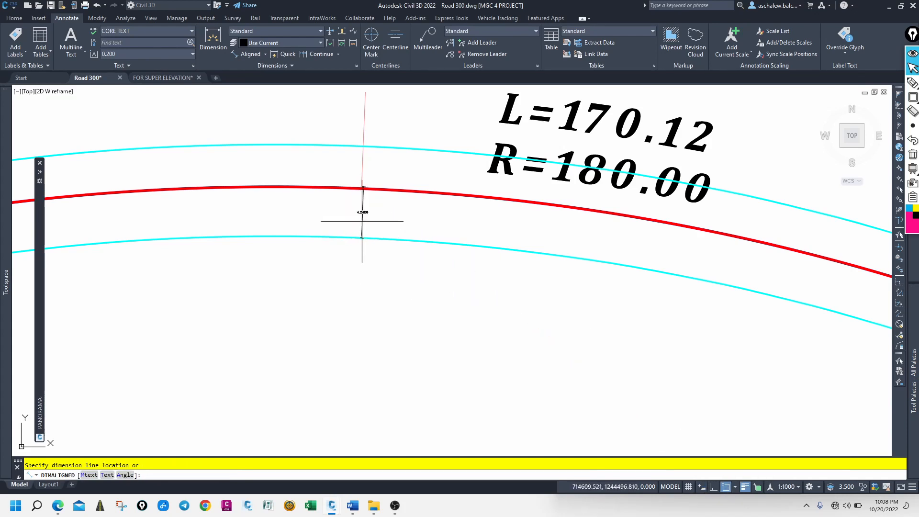
scroll(360, 225, up, 4)
scroll(361, 205, down, 1)
click(357, 234)
Place a second aligned dimension beside the first, from the centerline at the 1+400 station tick to the inside offset alignment.
scroll(376, 150, up, 5)
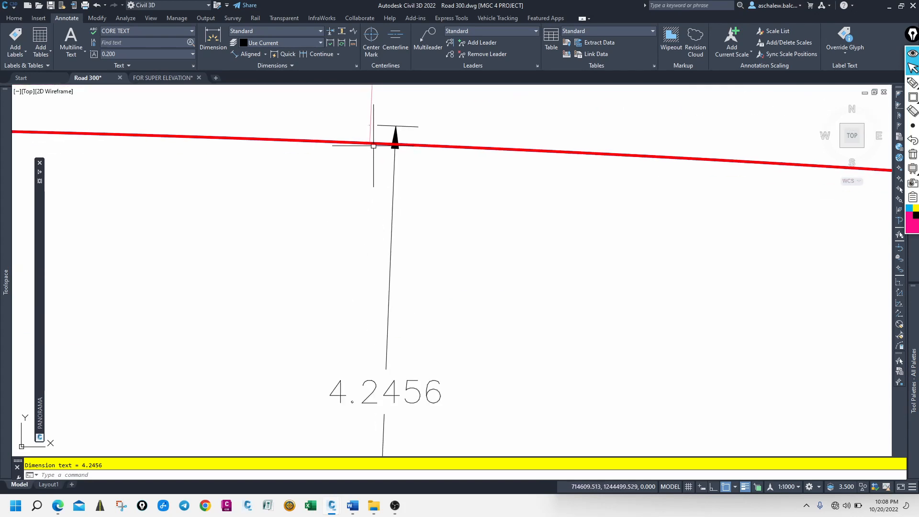
key(Return)
click(370, 143)
scroll(370, 142, down, 4)
scroll(335, 426, up, 2)
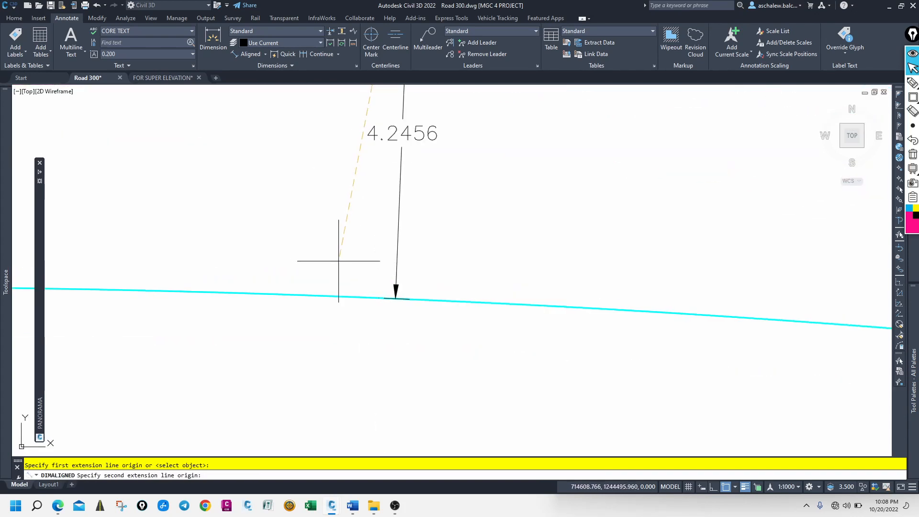
click(378, 297)
scroll(308, 256, down, 2)
click(280, 190)
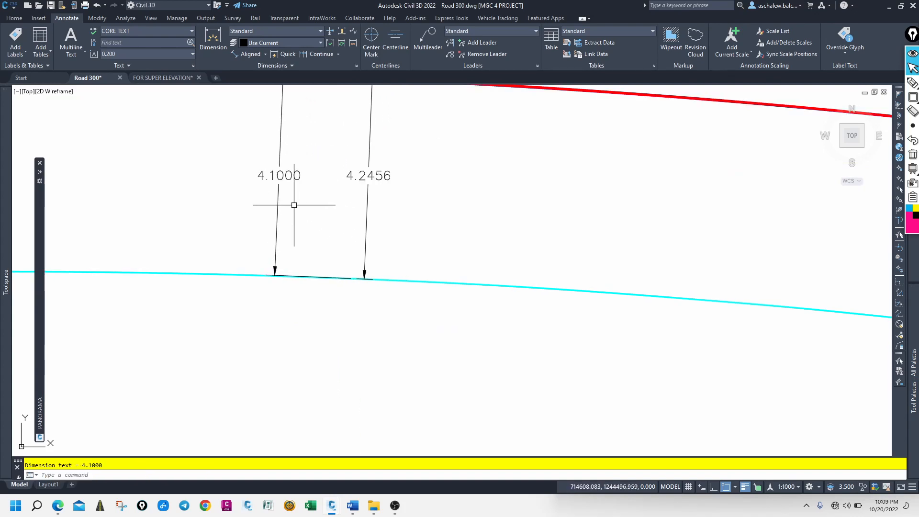
Select the Align-1-Right-3.500 offset alignment and examine its widening transition against the superelevation sections near station 1+300.
scroll(294, 205, down, 5)
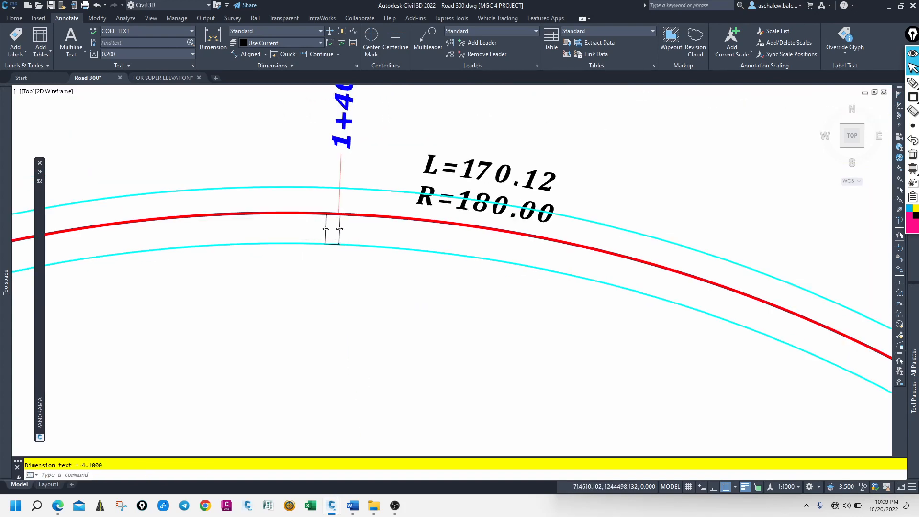
scroll(343, 233, down, 2)
scroll(349, 234, up, 4)
scroll(367, 242, down, 6)
scroll(475, 211, up, 3)
scroll(283, 260, up, 4)
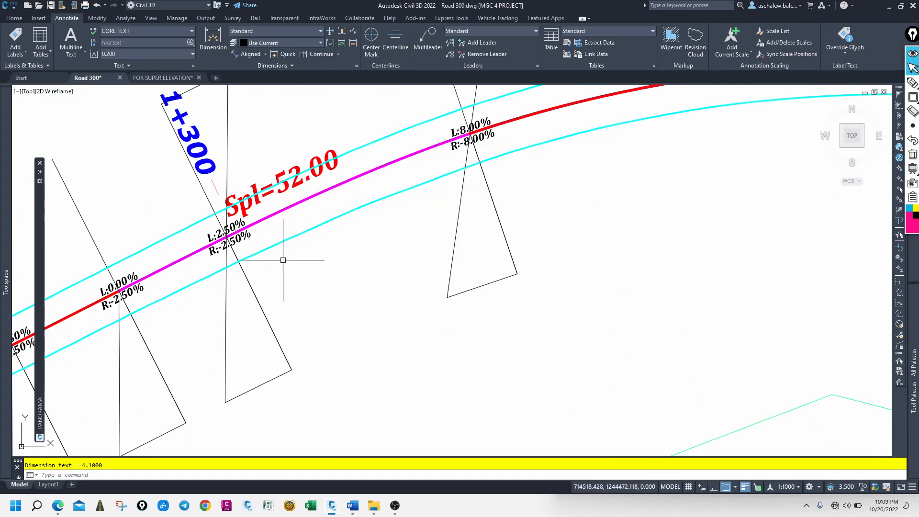
click(289, 241)
scroll(390, 296, down, 5)
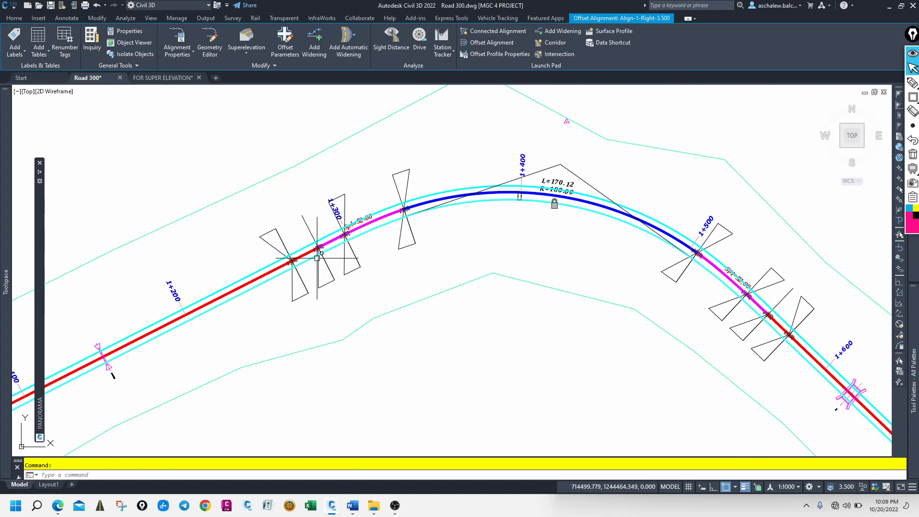
scroll(309, 262, up, 3)
scroll(310, 263, down, 3)
scroll(333, 248, up, 3)
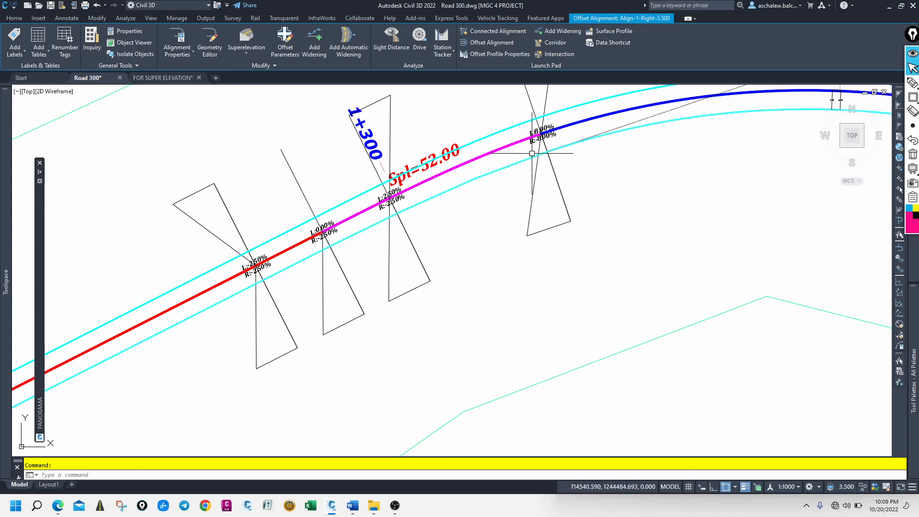
mouse_move(599, 136)
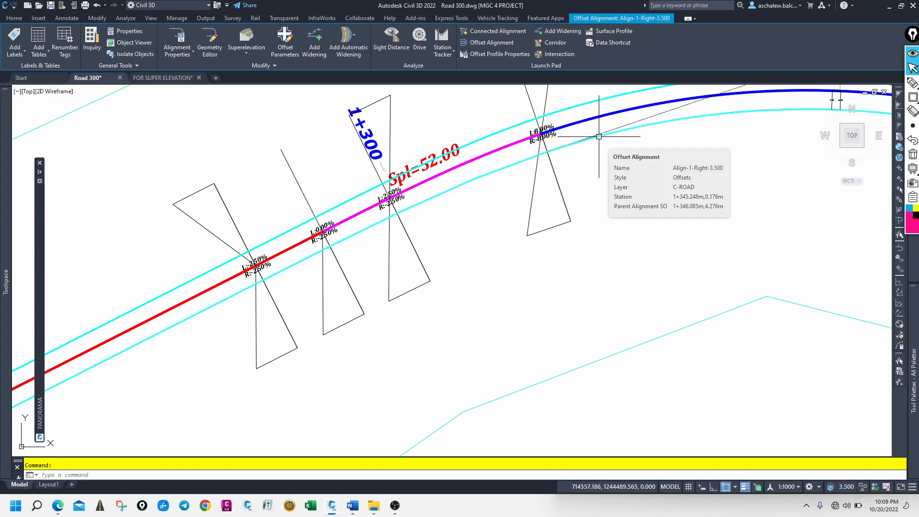
scroll(344, 226, up, 2)
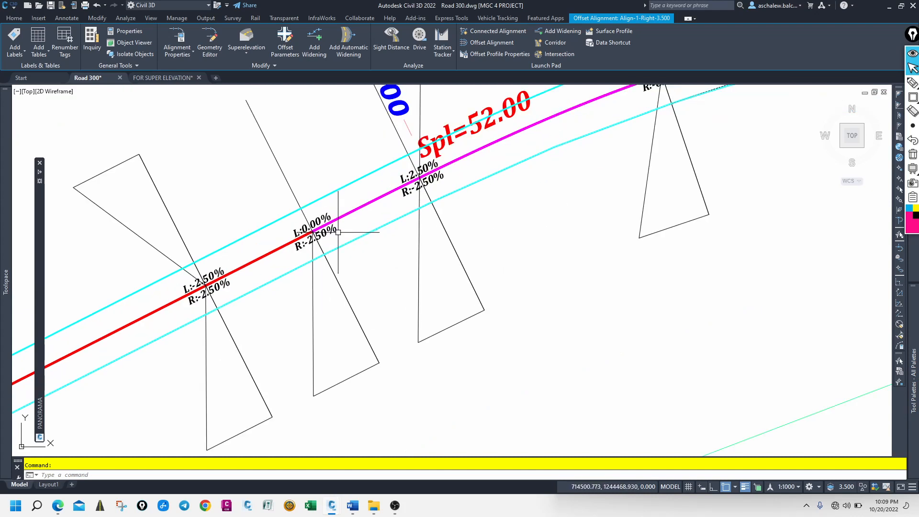
scroll(306, 286, down, 2)
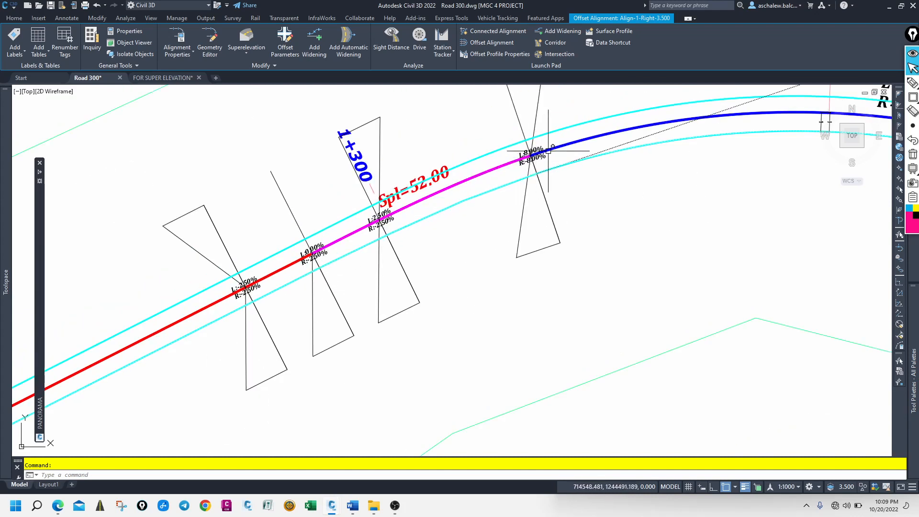
scroll(530, 160, up, 2)
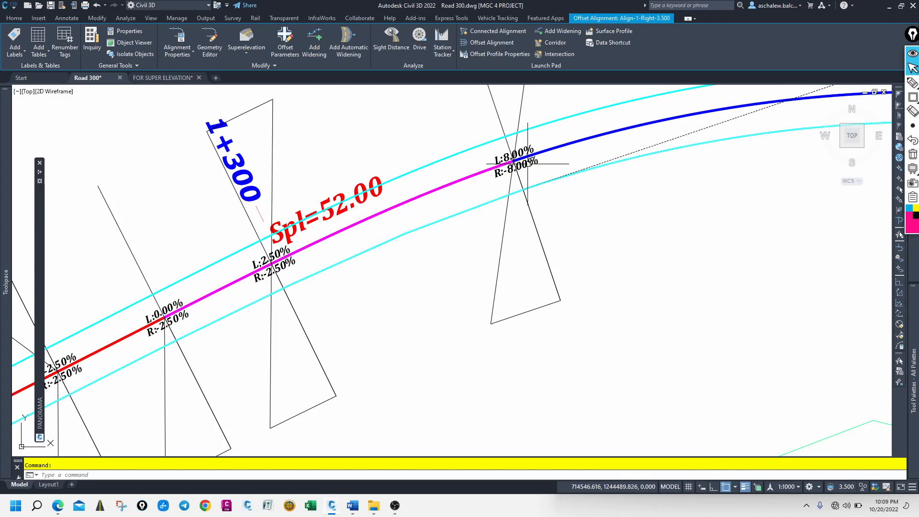
mouse_move(520, 171)
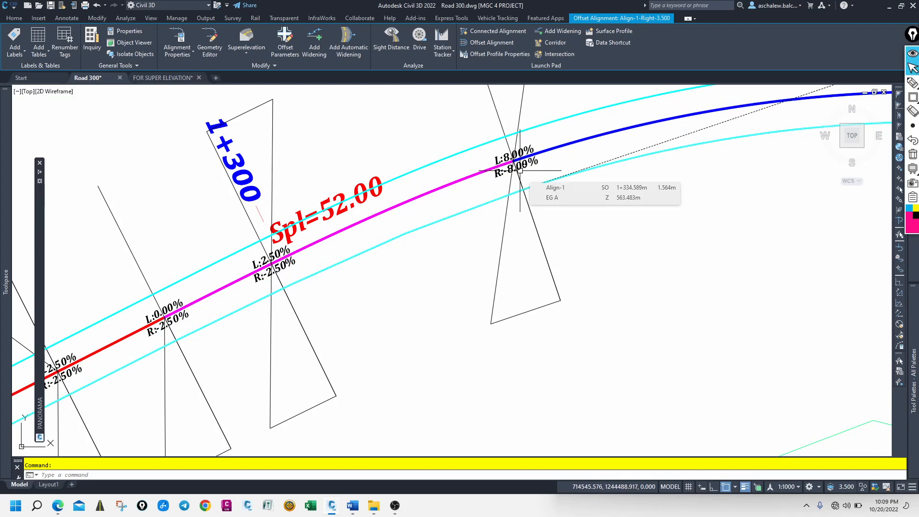
scroll(515, 158, down, 8)
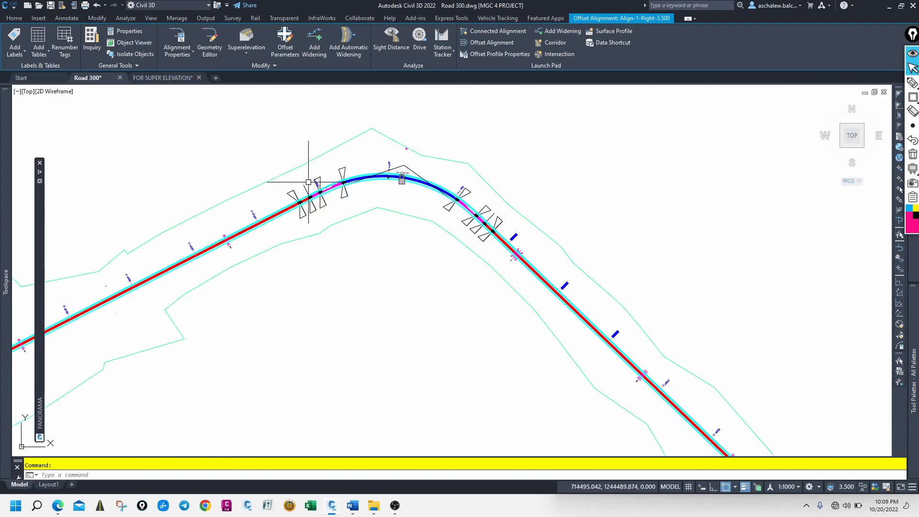
Examine the right offset alignment's widening at the other curves, including the R=250.00 curve with L=80.73, and clear the selection.
scroll(334, 183, down, 1)
middle_drag(454, 311, 375, 226)
scroll(377, 210, up, 7)
scroll(306, 194, down, 7)
scroll(312, 195, down, 1)
scroll(515, 209, up, 4)
scroll(452, 110, up, 2)
scroll(475, 196, down, 2)
scroll(482, 151, up, 1)
scroll(470, 156, up, 3)
scroll(306, 199, up, 3)
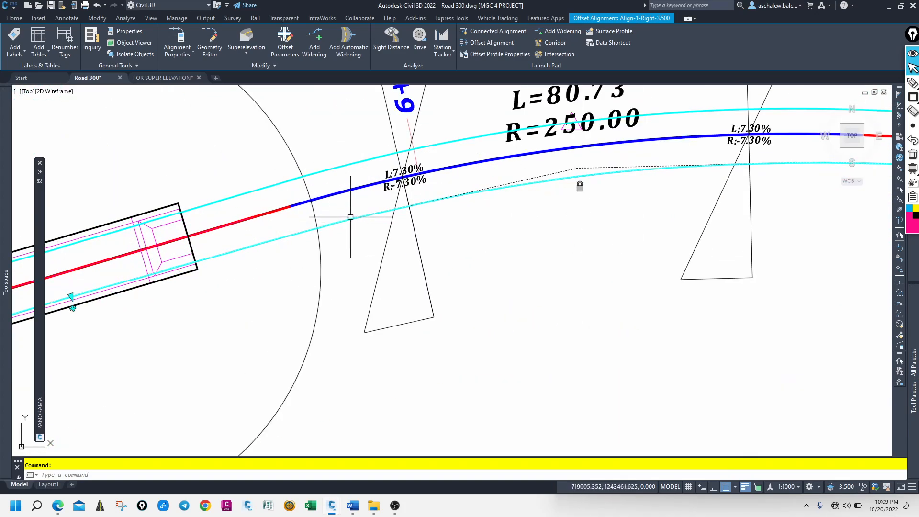
scroll(383, 197, down, 3)
scroll(510, 189, up, 5)
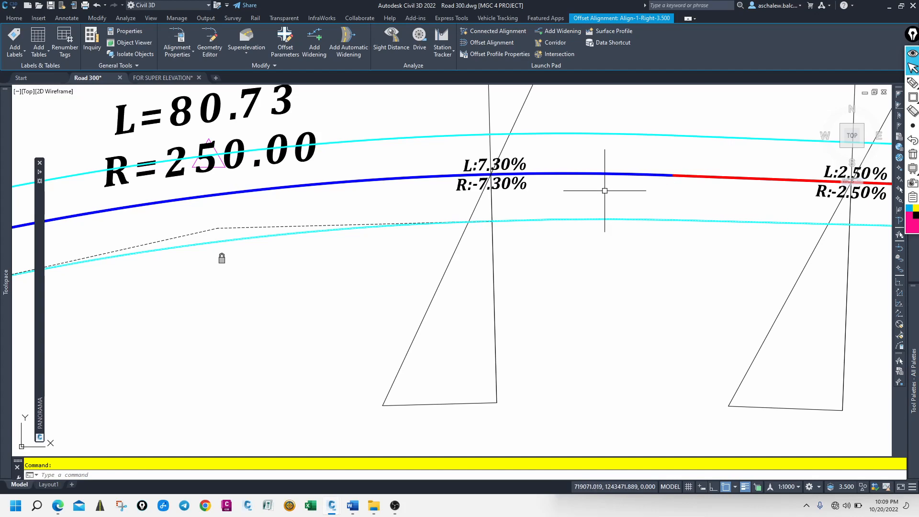
scroll(619, 215, down, 8)
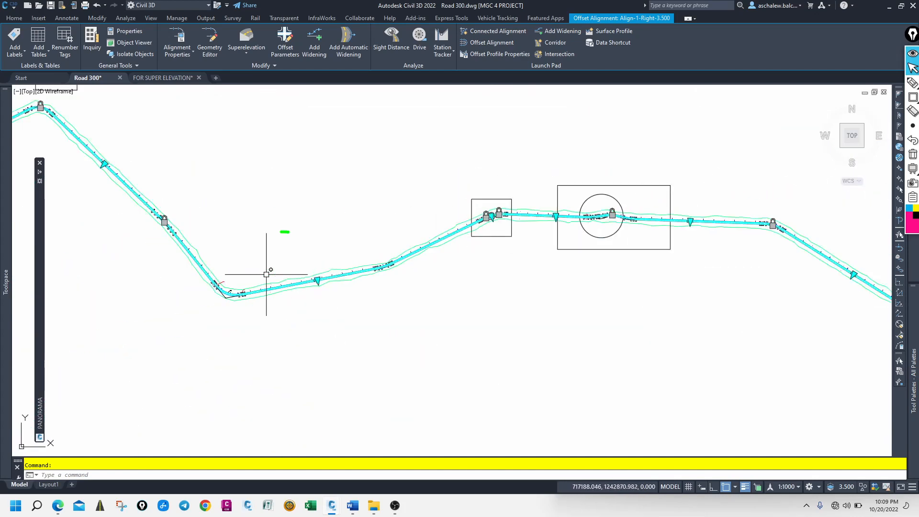
scroll(225, 297, up, 8)
key(Escape)
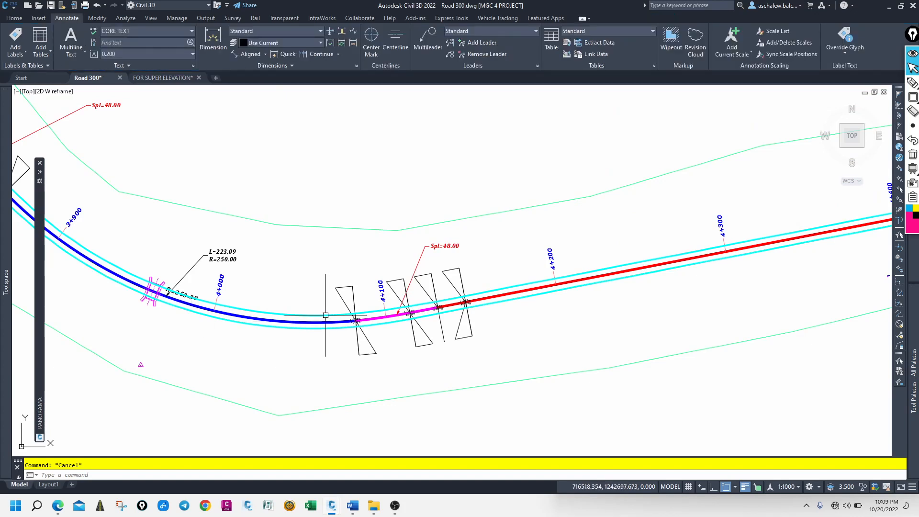
Review the alignment minimum radius tables in the ERA Design Standards A criteria for Align-1, closing the editor without saving.
scroll(309, 315, up, 2)
click(299, 327)
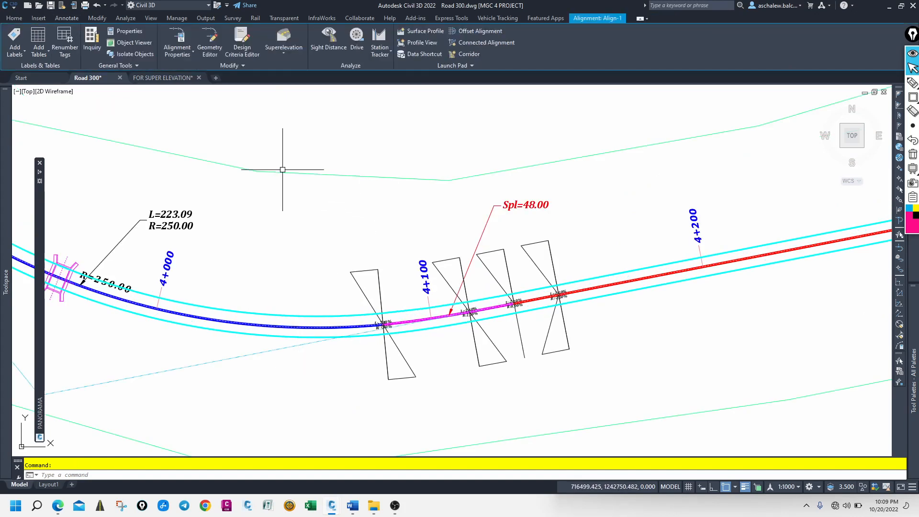
click(242, 46)
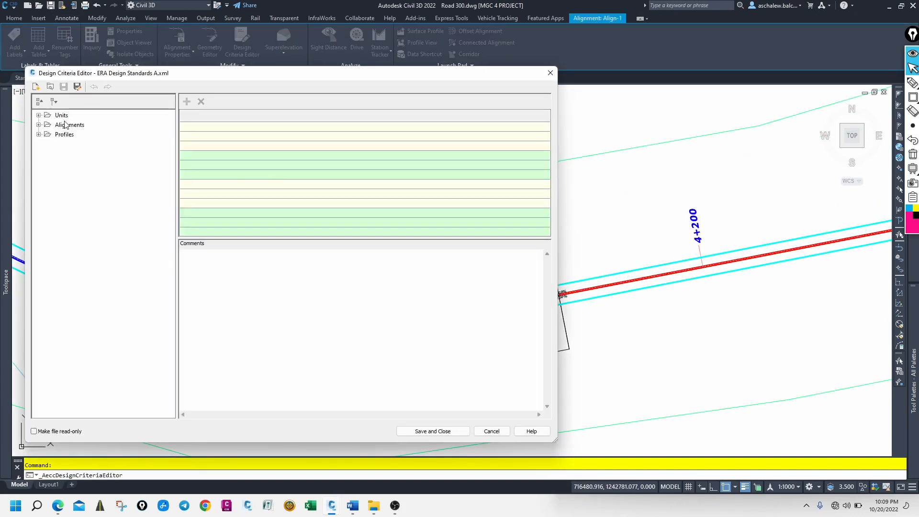
click(39, 125)
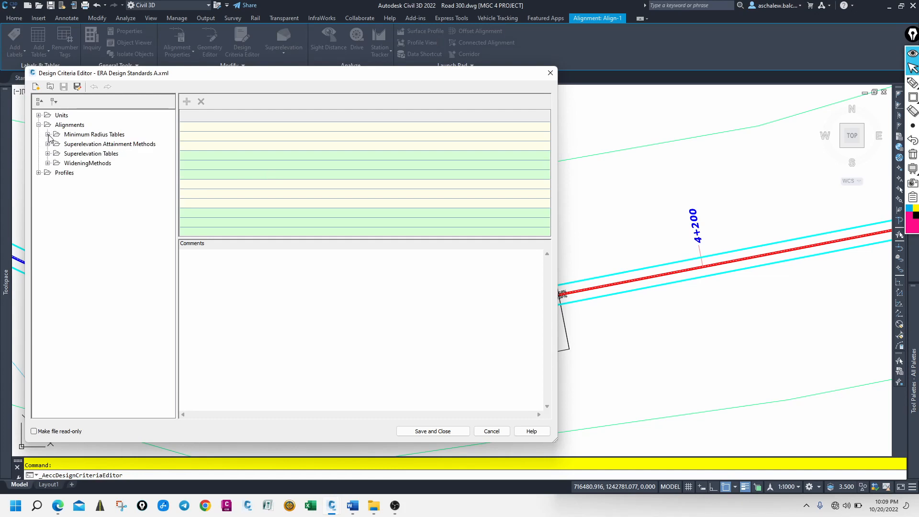
click(48, 135)
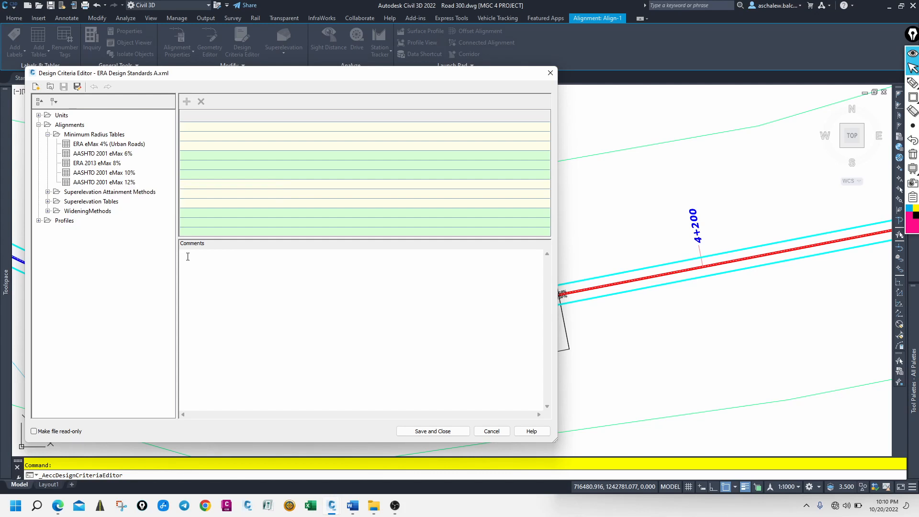
click(498, 432)
scroll(373, 269, down, 3)
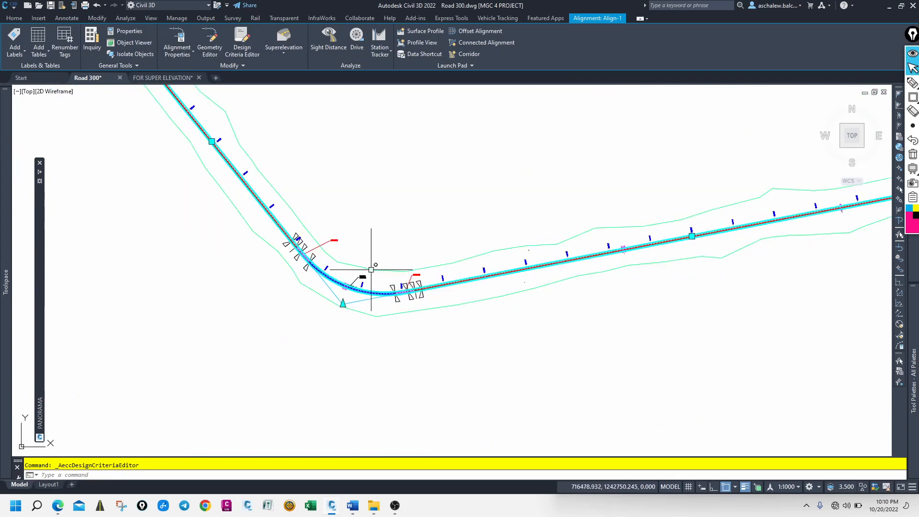
key(Escape)
Examine the offset alignments and superelevation sections around the circled structures near stations 6+700 and 7+700.
scroll(356, 282, down, 5)
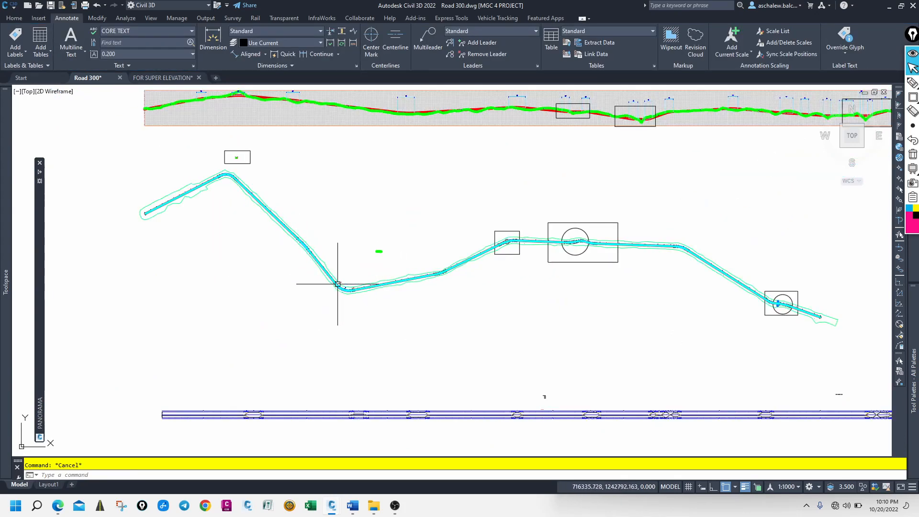
scroll(514, 242, up, 8)
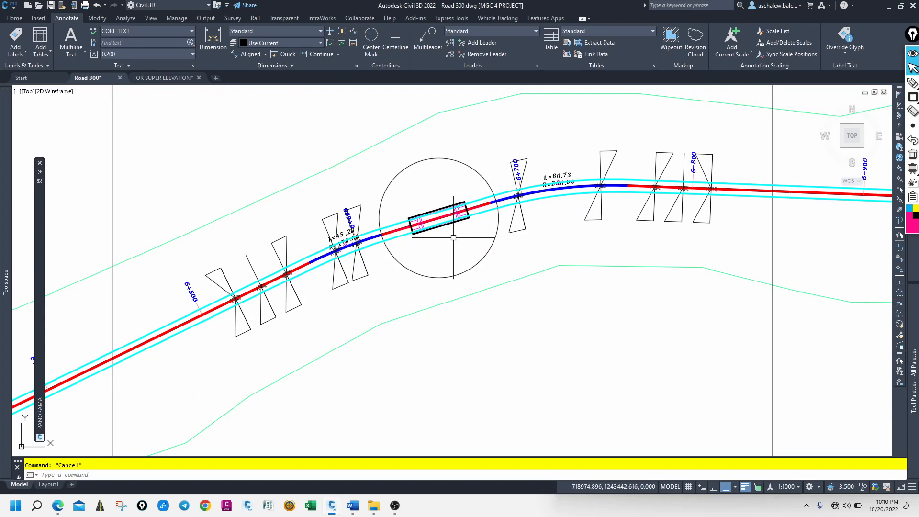
mouse_move(446, 237)
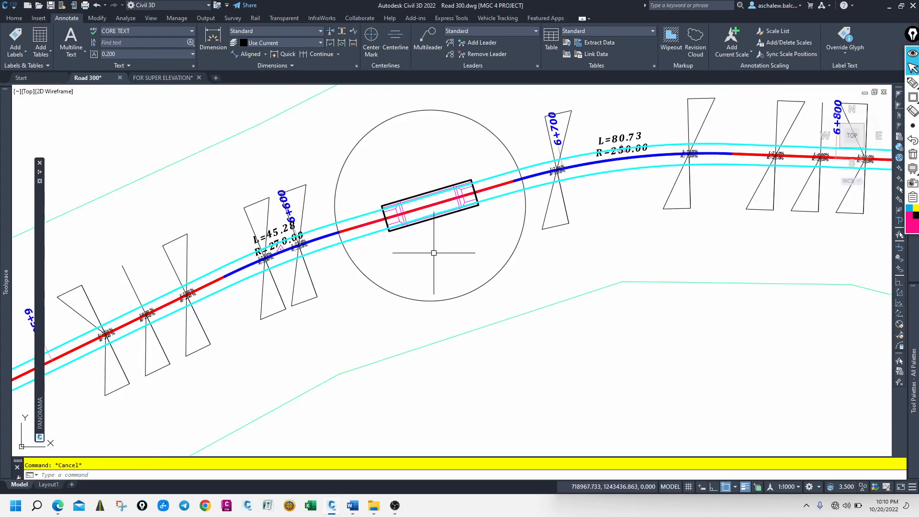
scroll(446, 236, down, 4)
scroll(390, 269, down, 5)
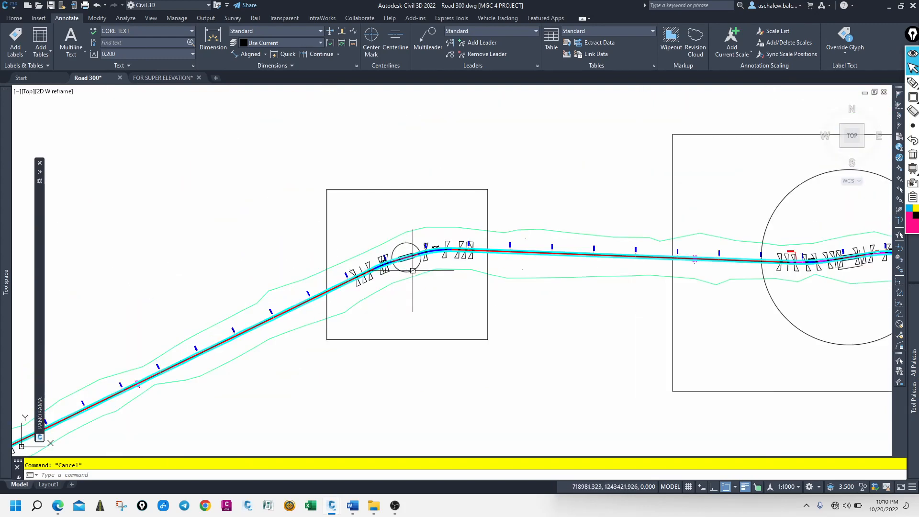
scroll(521, 271, up, 5)
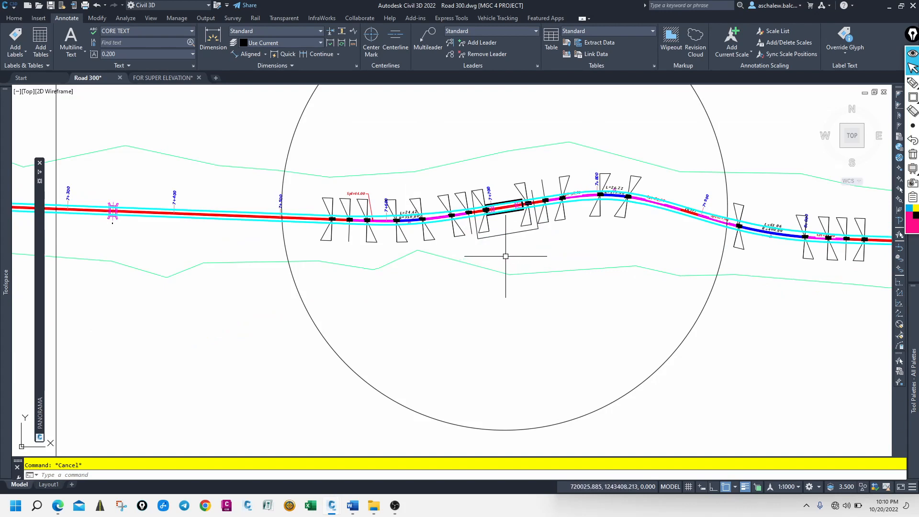
scroll(498, 263, down, 4)
mouse_move(485, 268)
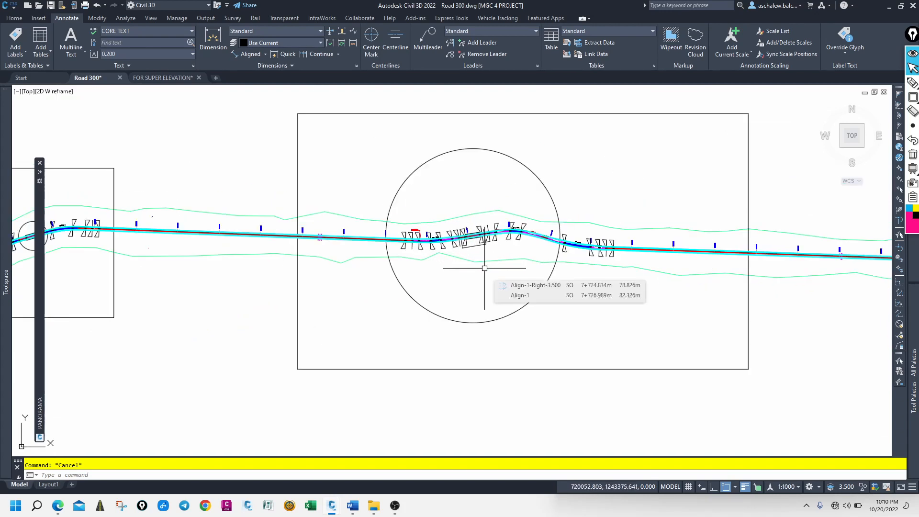